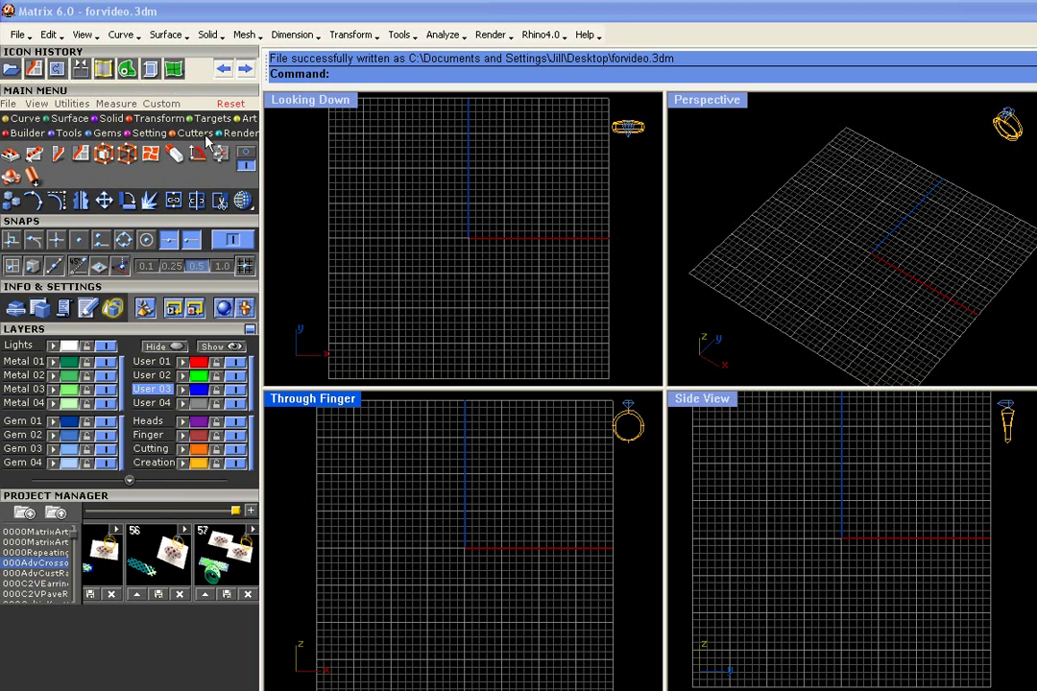
# - Place NSG11.jpg as a picture frame in the Looking Down view and move it over the grid's centre
pyautogui.click(35, 104)
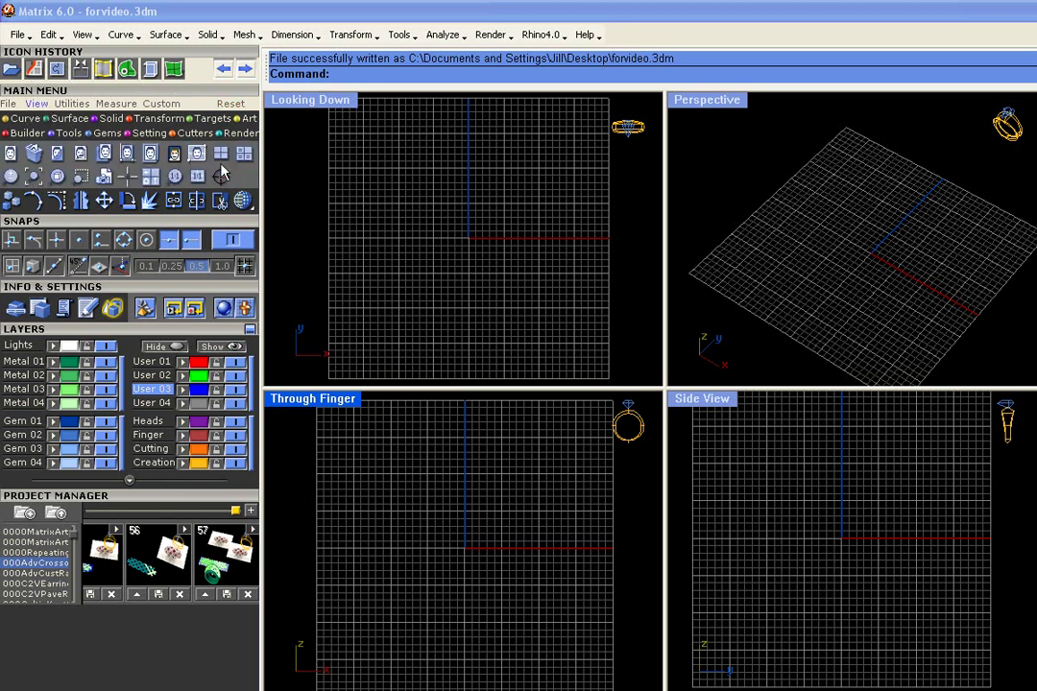
pyautogui.click(80, 153)
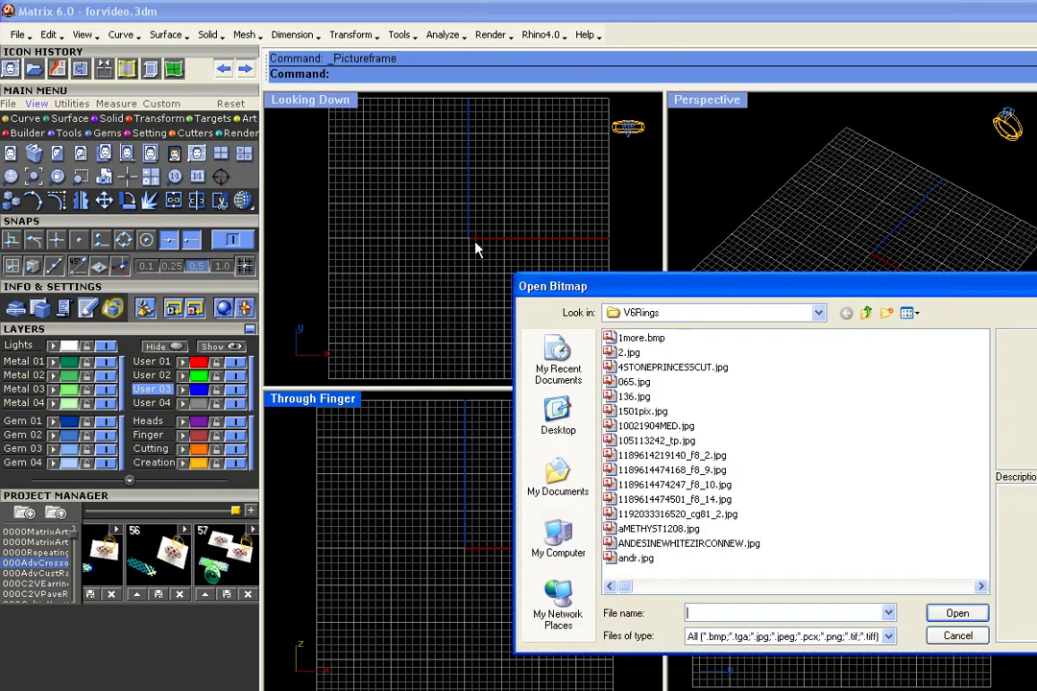
pyautogui.rightClick(784, 384)
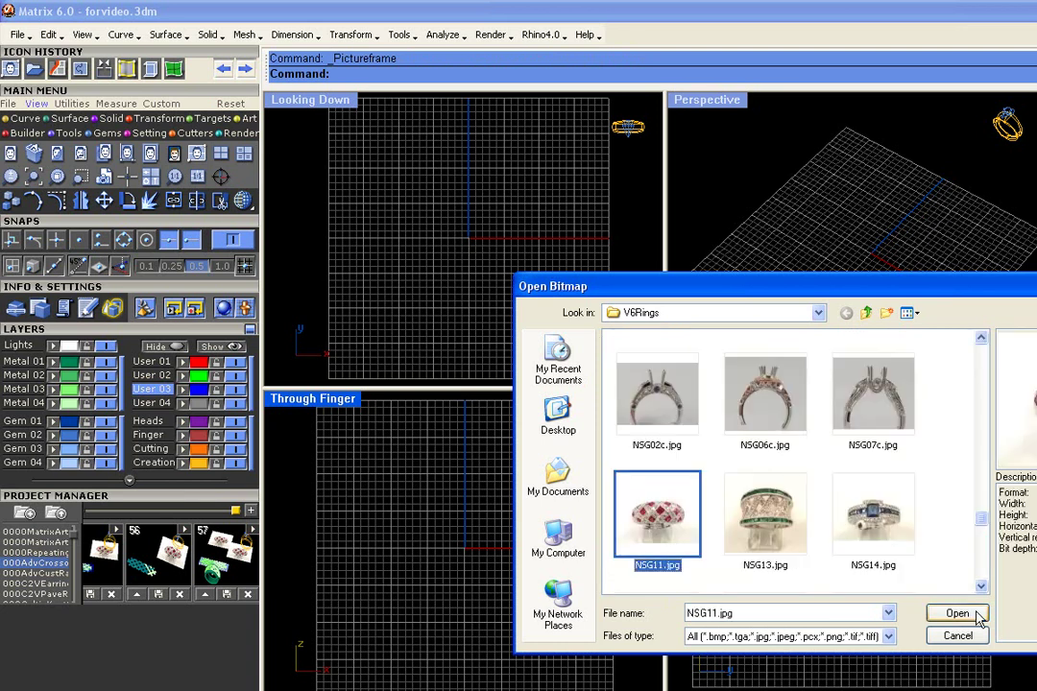
pyautogui.click(957, 613)
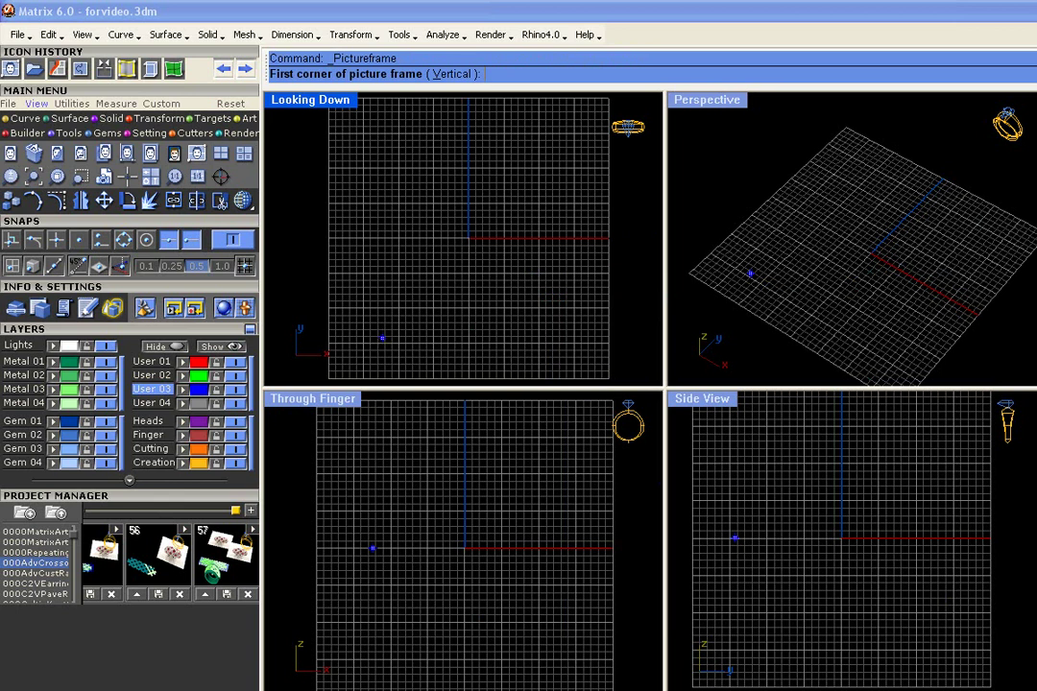
pyautogui.click(369, 269)
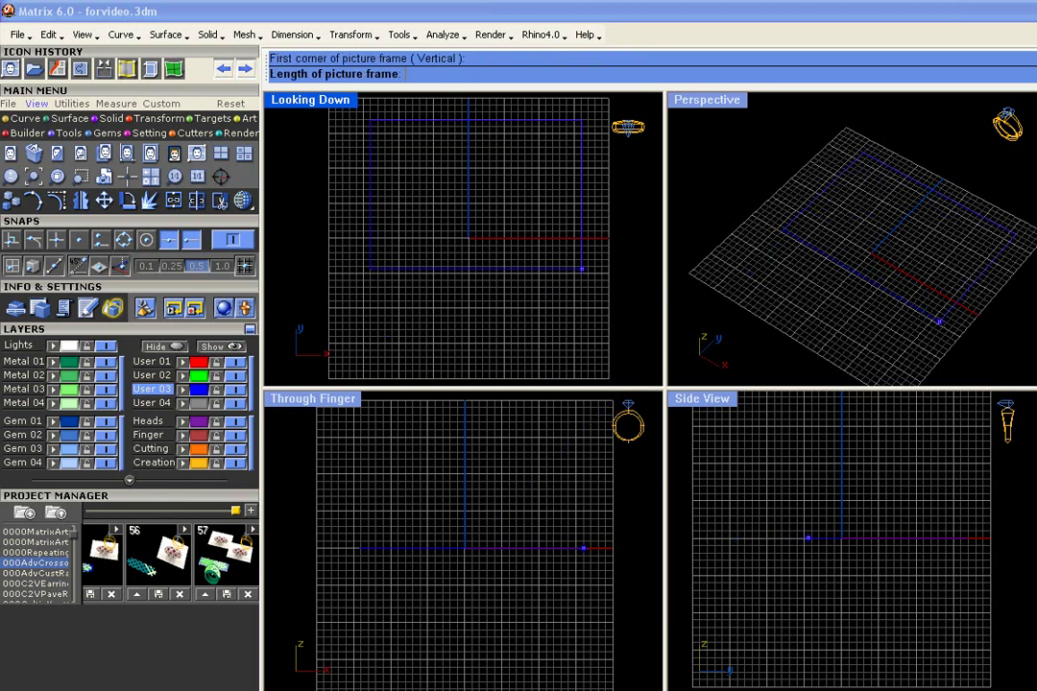
pyautogui.click(589, 278)
pyautogui.moveTo(497, 180); pyautogui.dragTo(509, 230)
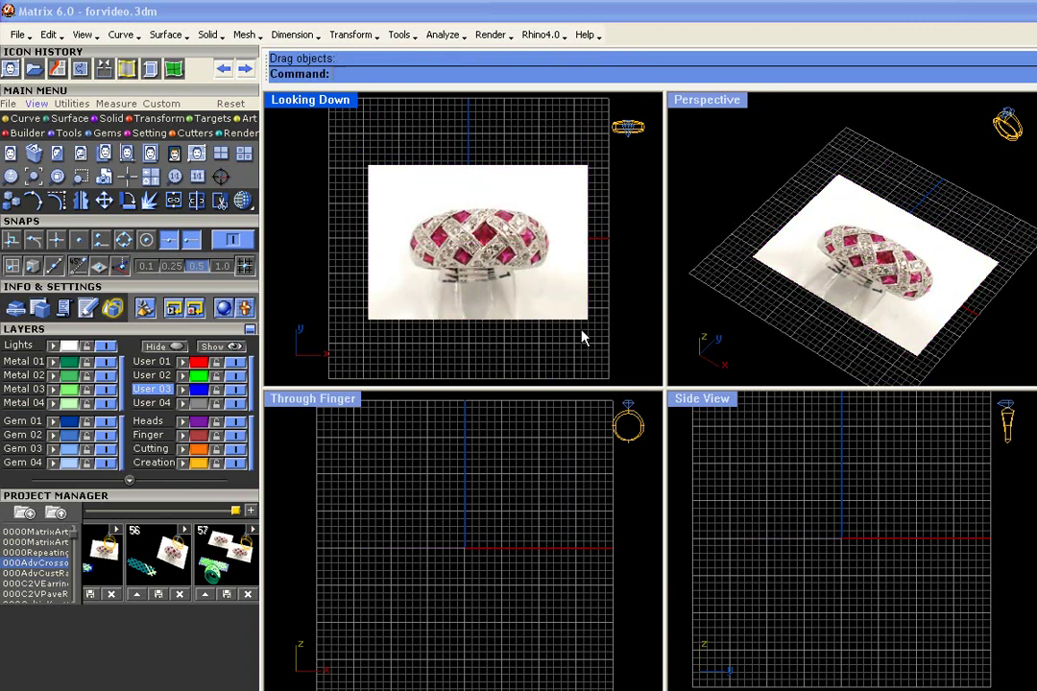
# - Create a USA size 7 ring rail and line up the ring photo with it in the Looking Down view
pyautogui.click(70, 132)
pyautogui.click(12, 152)
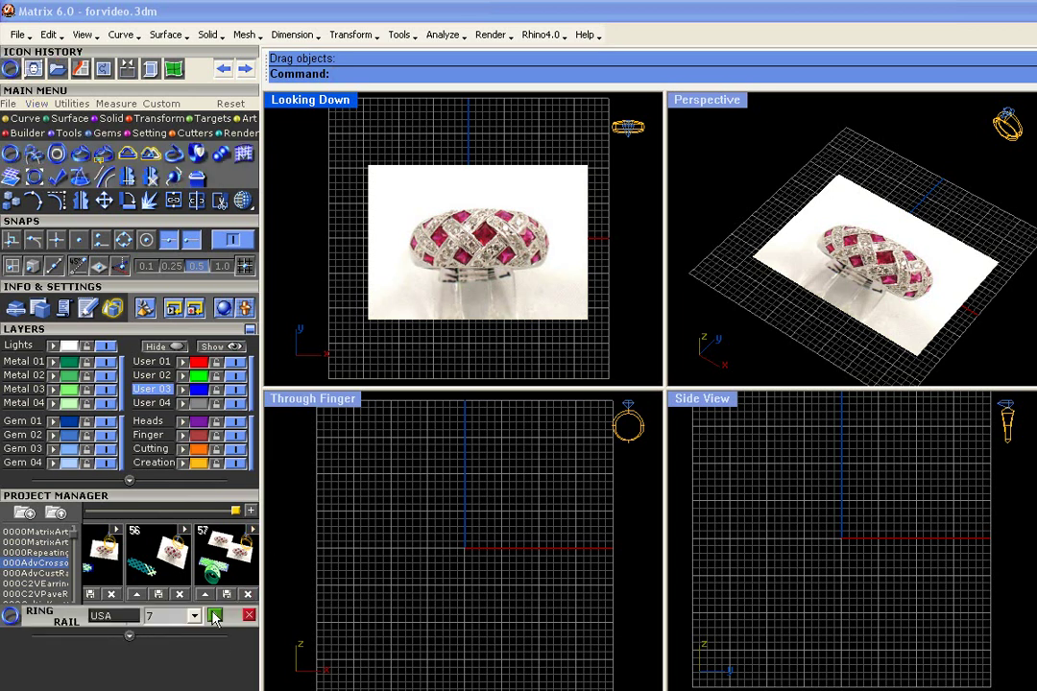
pyautogui.scroll(4, 471, 252)
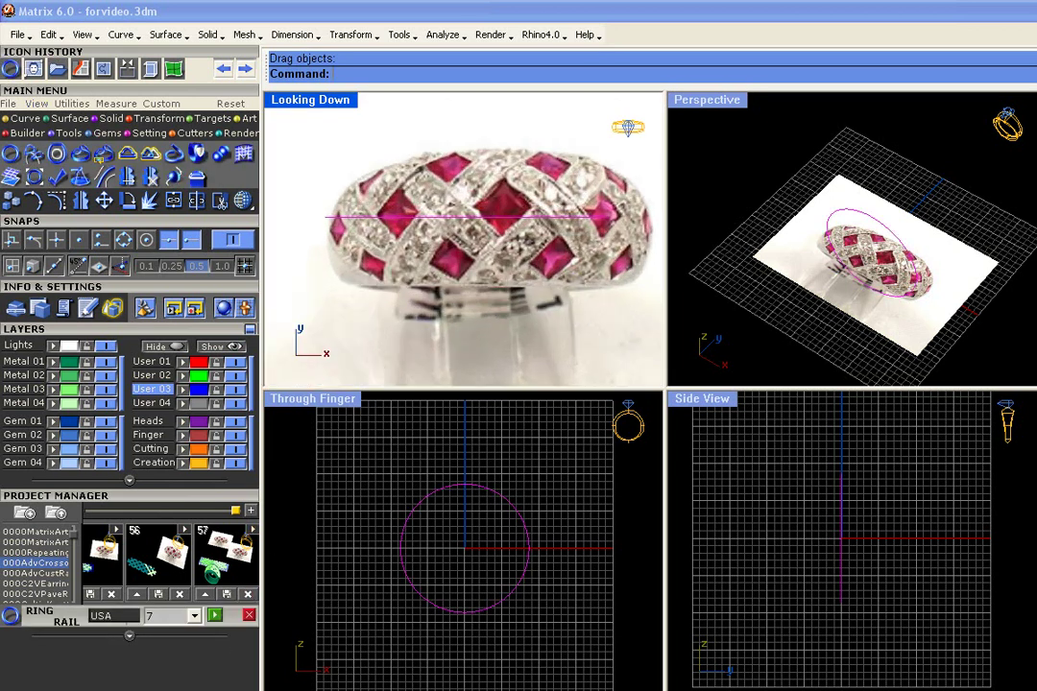
pyautogui.moveTo(544, 309); pyautogui.dragTo(530, 309)
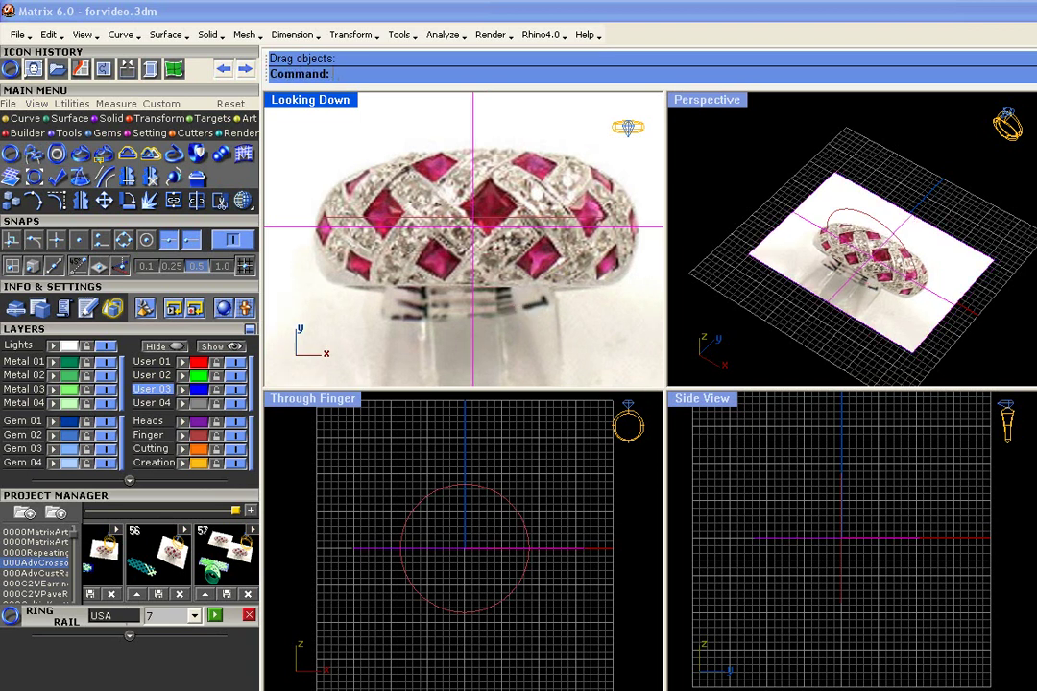
pyautogui.hotkey('alt', 'Up')
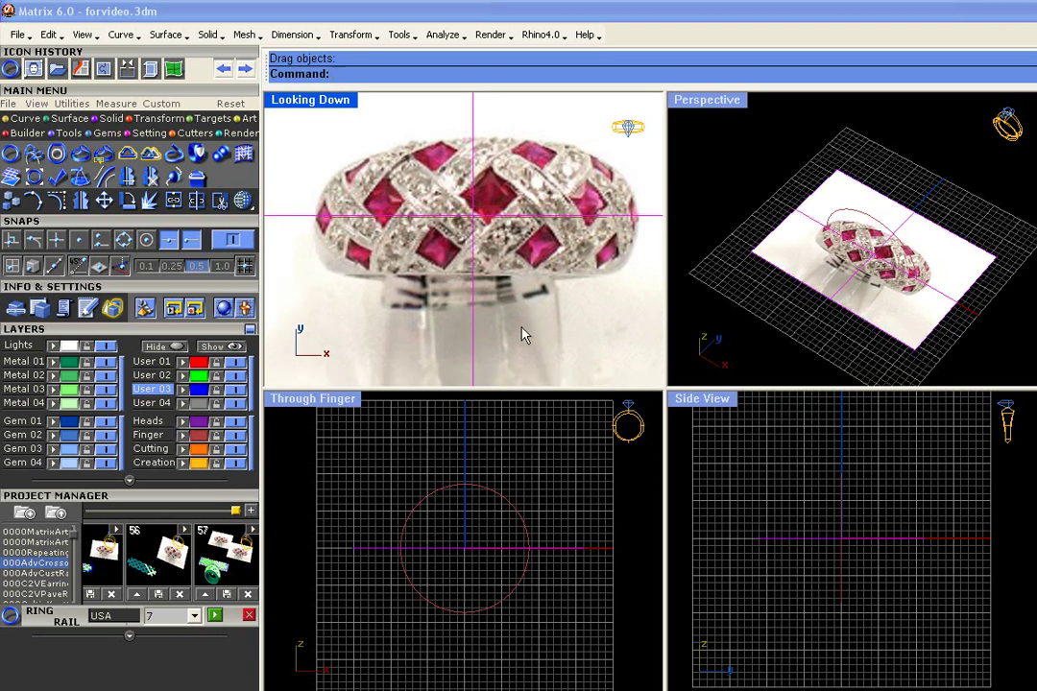
pyautogui.press('Escape')
# - Move the reference picture to the upper right of the grid in Looking Down and lock the Lights layer
pyautogui.scroll(-2, 484, 324)
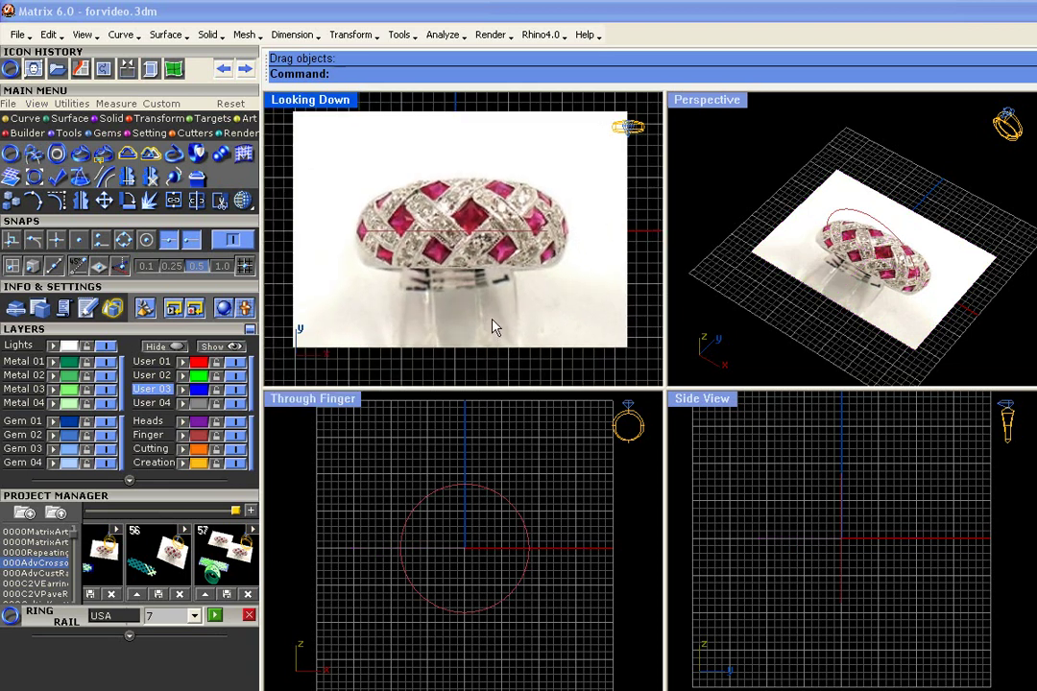
pyautogui.scroll(-2, 423, 326)
pyautogui.click(363, 280)
pyautogui.moveTo(446, 334); pyautogui.dragTo(618, 197)
pyautogui.click(488, 277)
pyautogui.moveTo(577, 237); pyautogui.dragTo(523, 276, button='right')
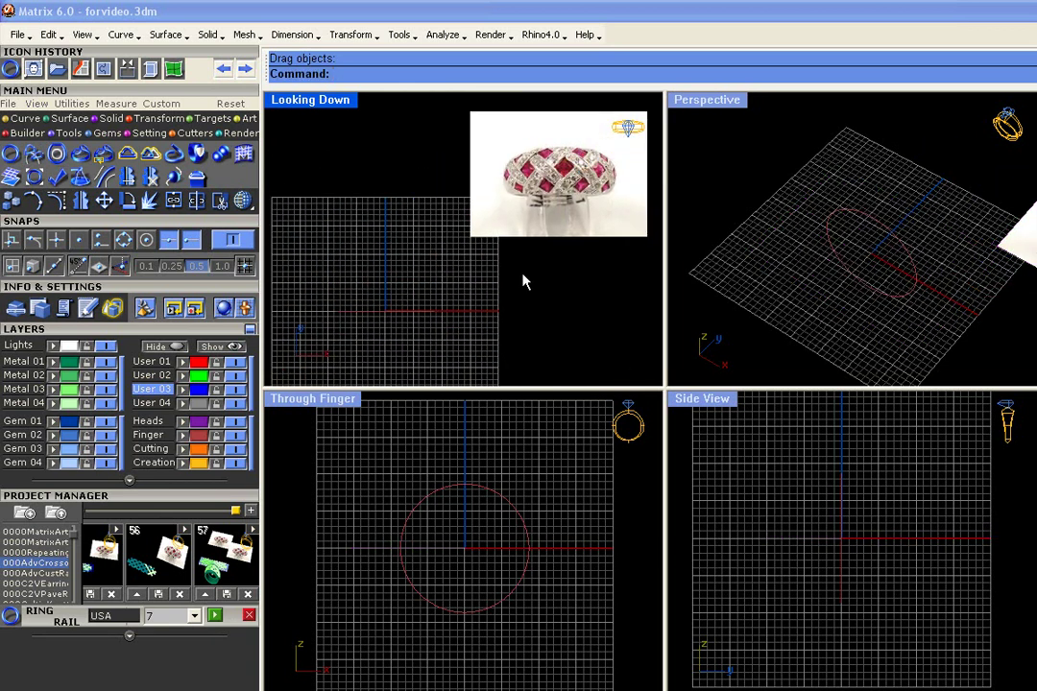
pyautogui.click(564, 191)
pyautogui.moveTo(572, 192); pyautogui.dragTo(559, 192)
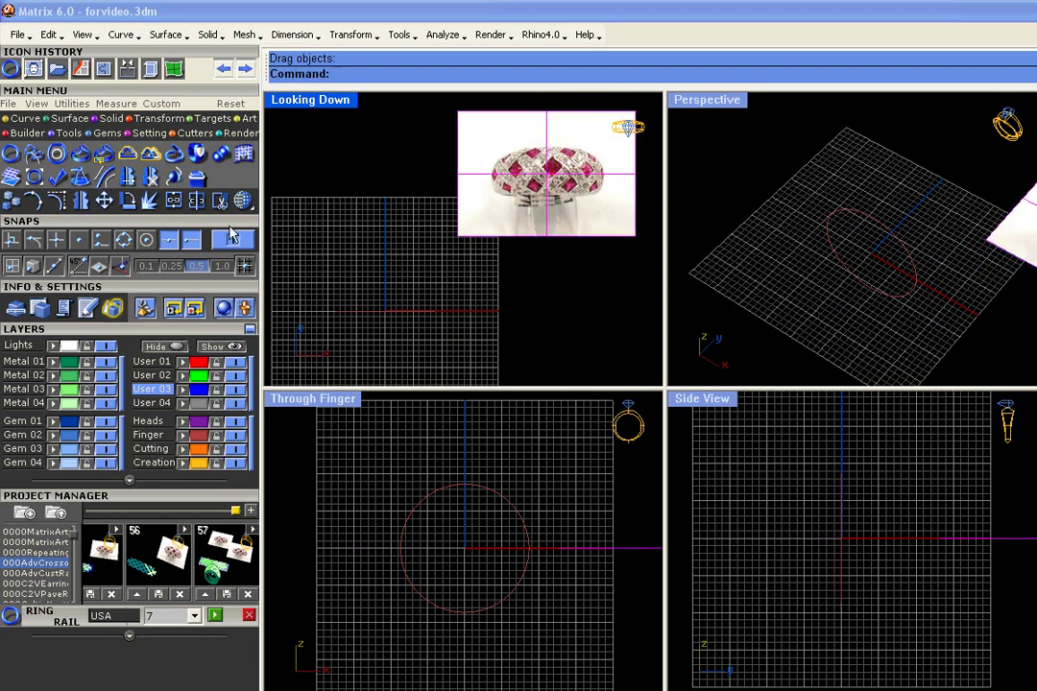
pyautogui.click(87, 347)
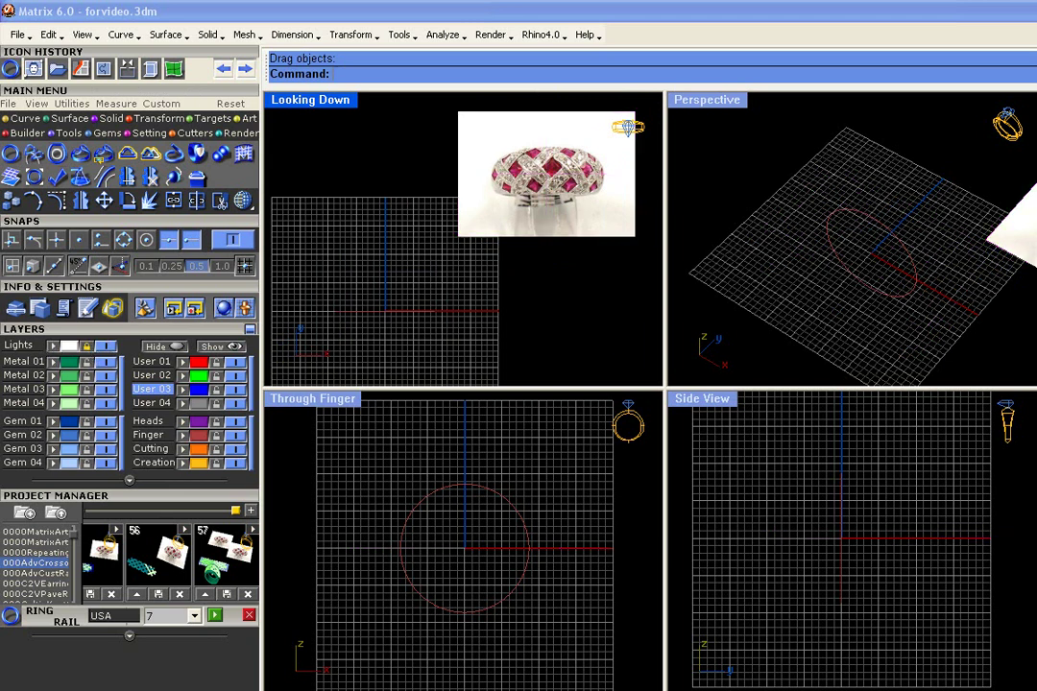
# - Make Creation the current layer
pyautogui.moveTo(410, 359); pyautogui.dragTo(411, 337, button='right')
pyautogui.click(153, 376)
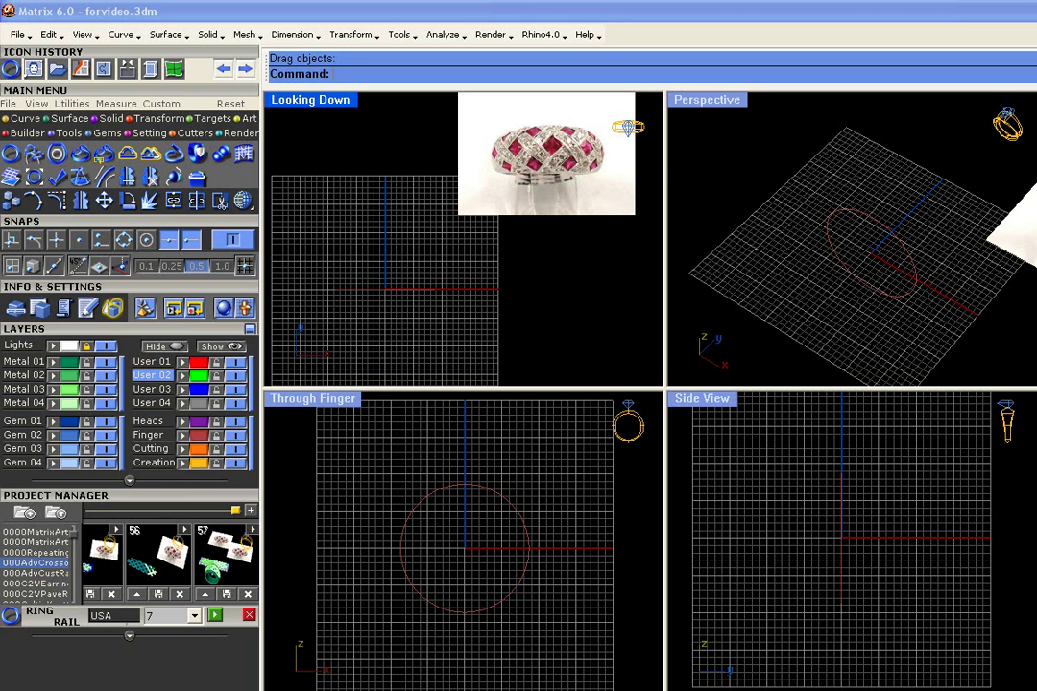
pyautogui.click(149, 463)
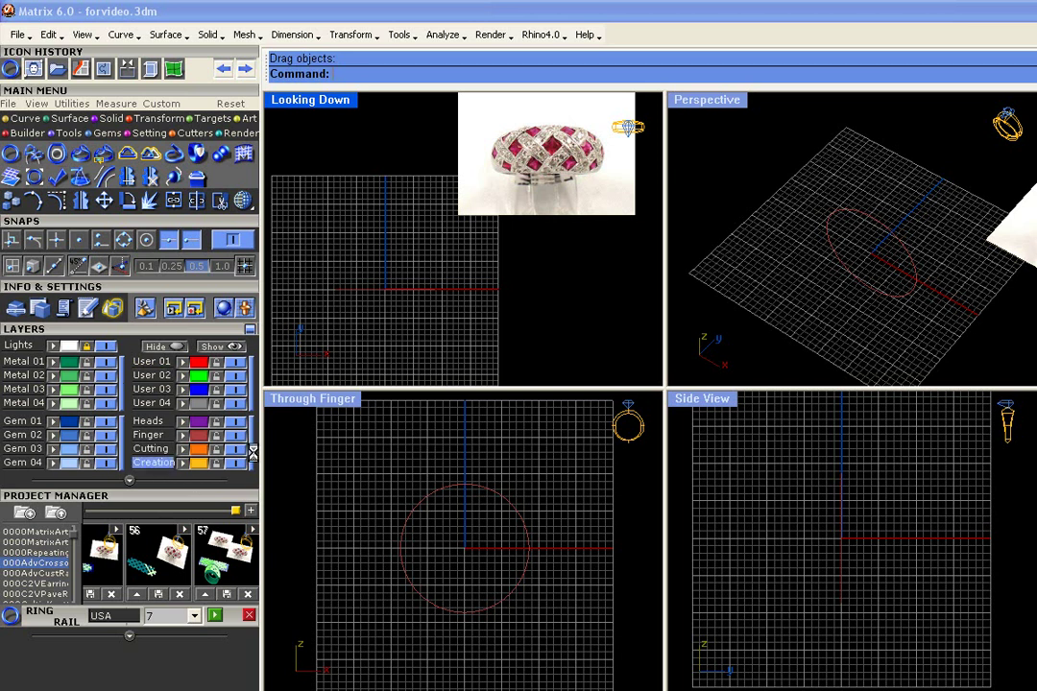
# - Try a short horizontal BothSides line centred on the ring rail's lowest point in Side View, and delete it
pyautogui.click(25, 119)
pyautogui.click(33, 154)
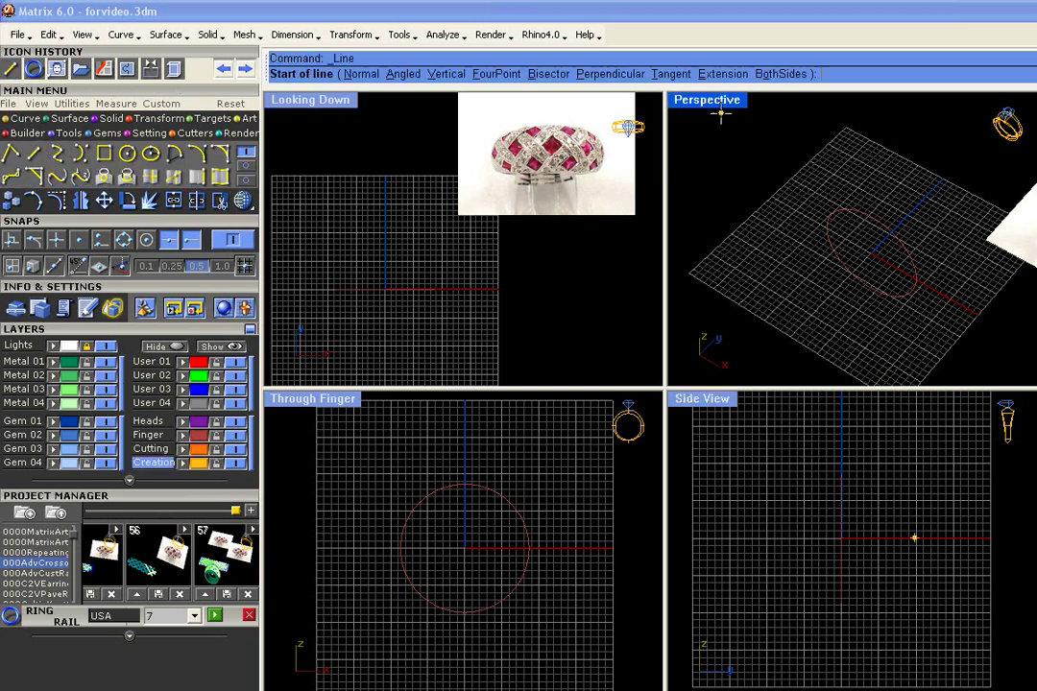
pyautogui.click(773, 74)
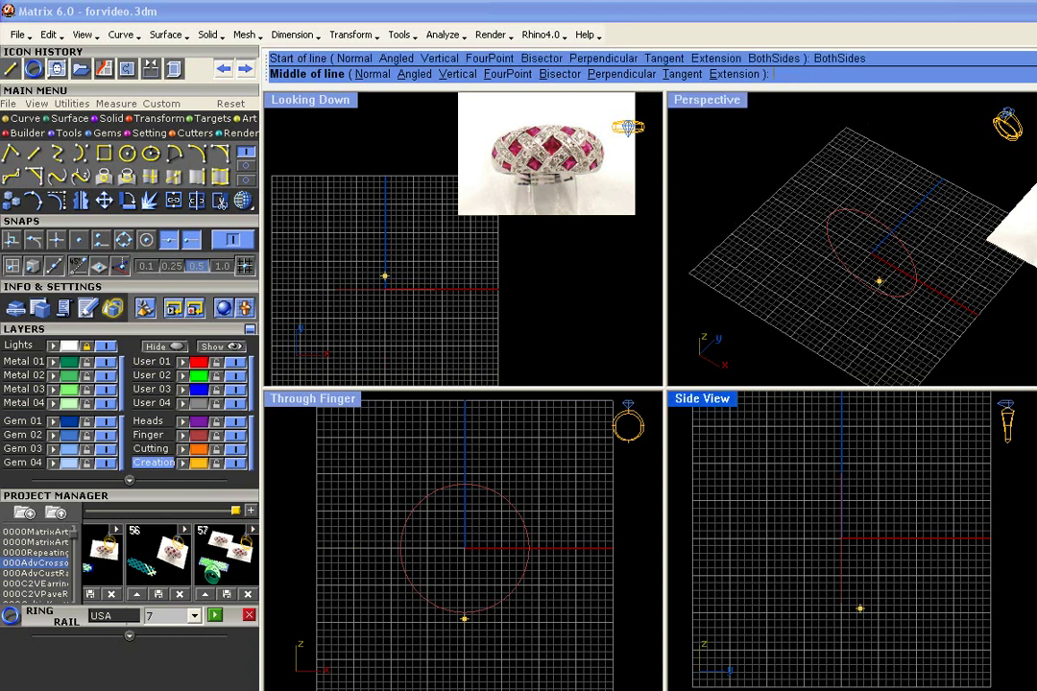
pyautogui.click(840, 603)
pyautogui.scroll(3, 842, 602)
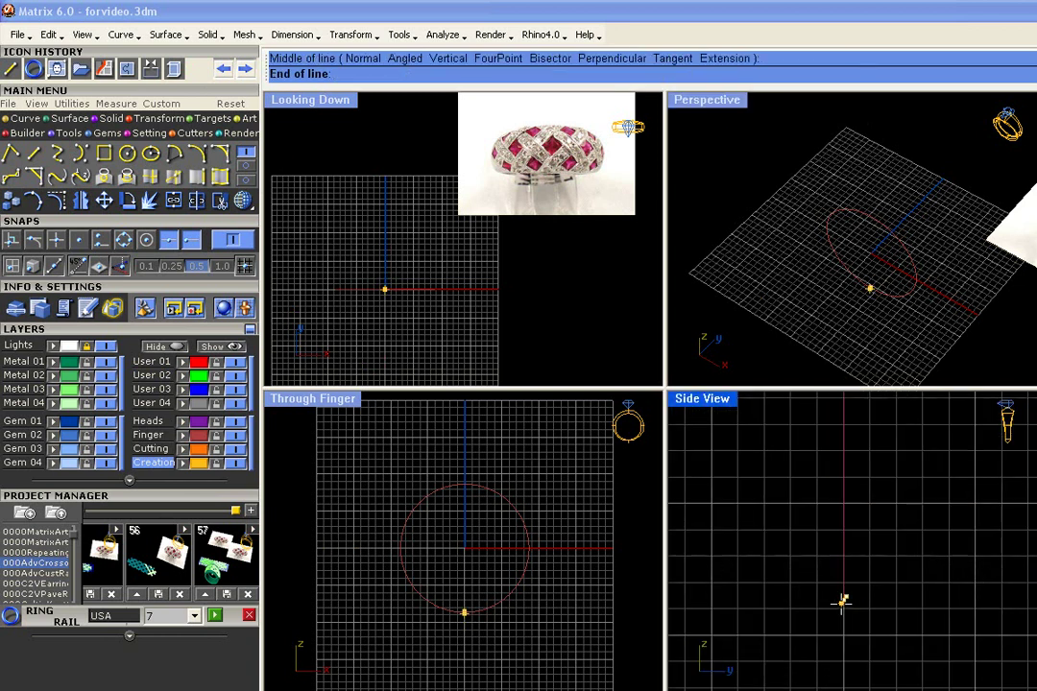
pyautogui.click(894, 600)
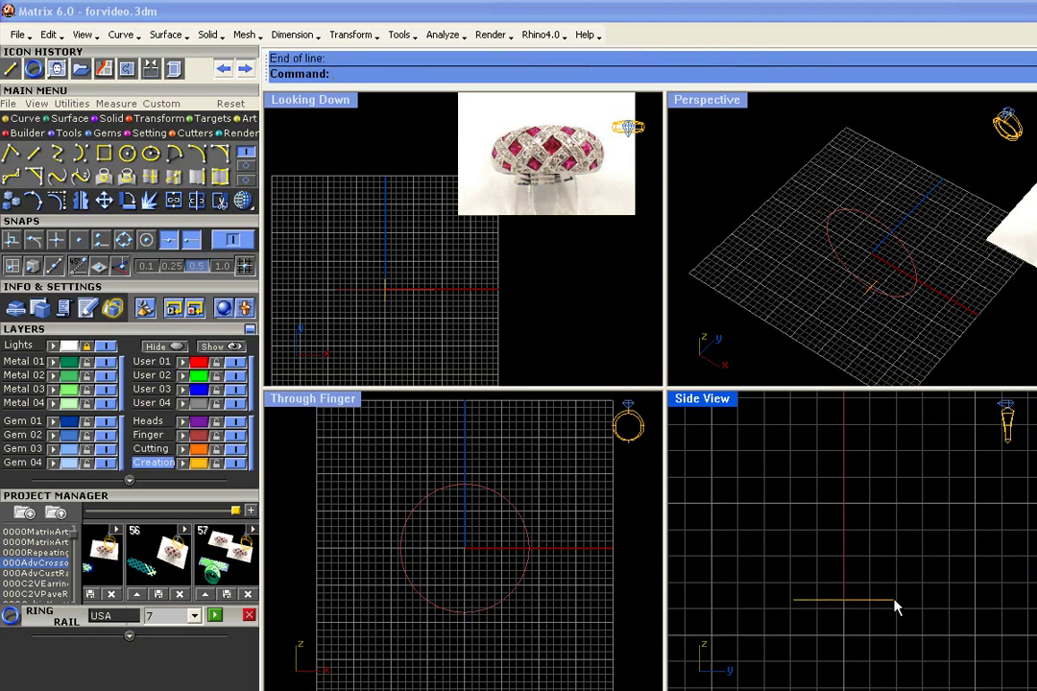
pyautogui.scroll(-3, 829, 617)
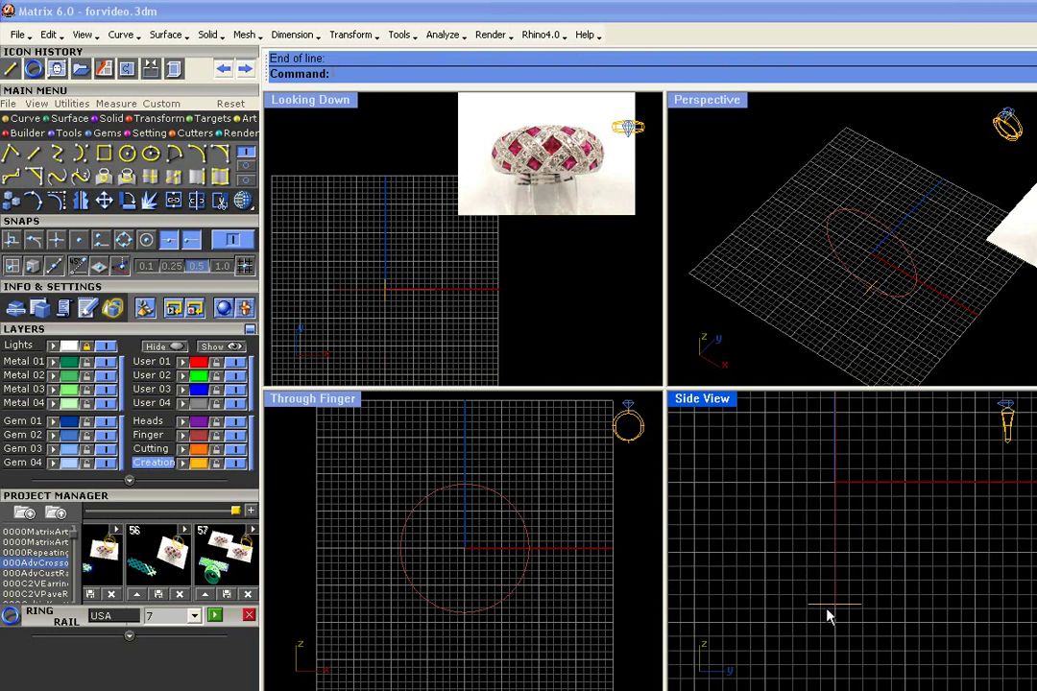
pyautogui.click(860, 607)
pyautogui.press('Delete')
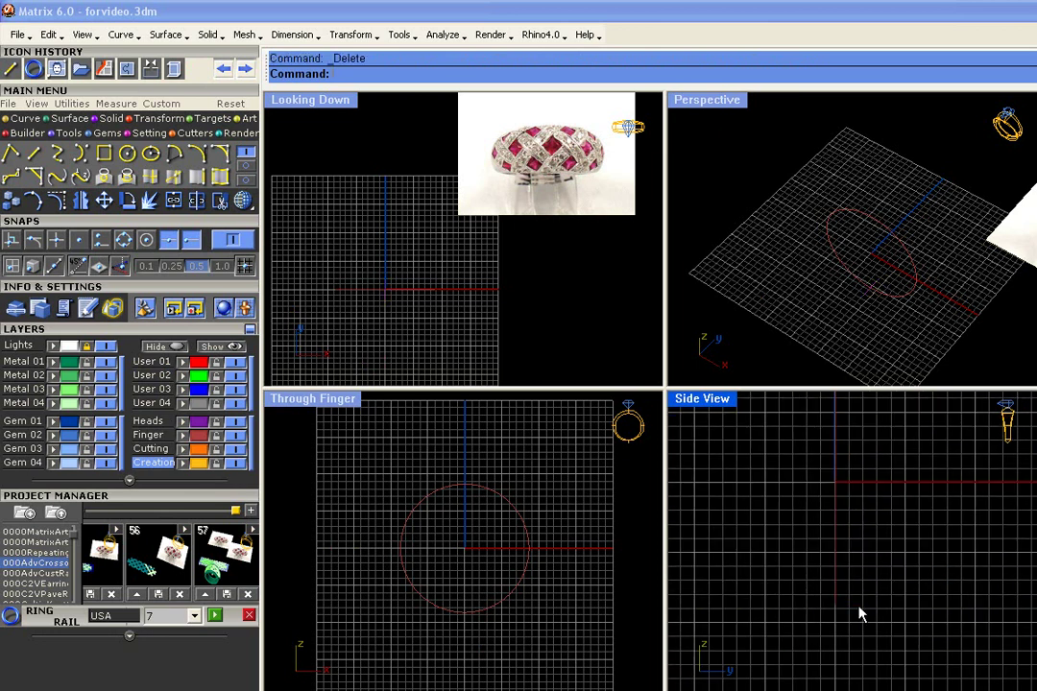
# - Draw a wider horizontal BothSides line centred on the ring rail's lowest point in Side View for the shank width
pyautogui.press('Return')
pyautogui.click(778, 74)
pyautogui.click(835, 604)
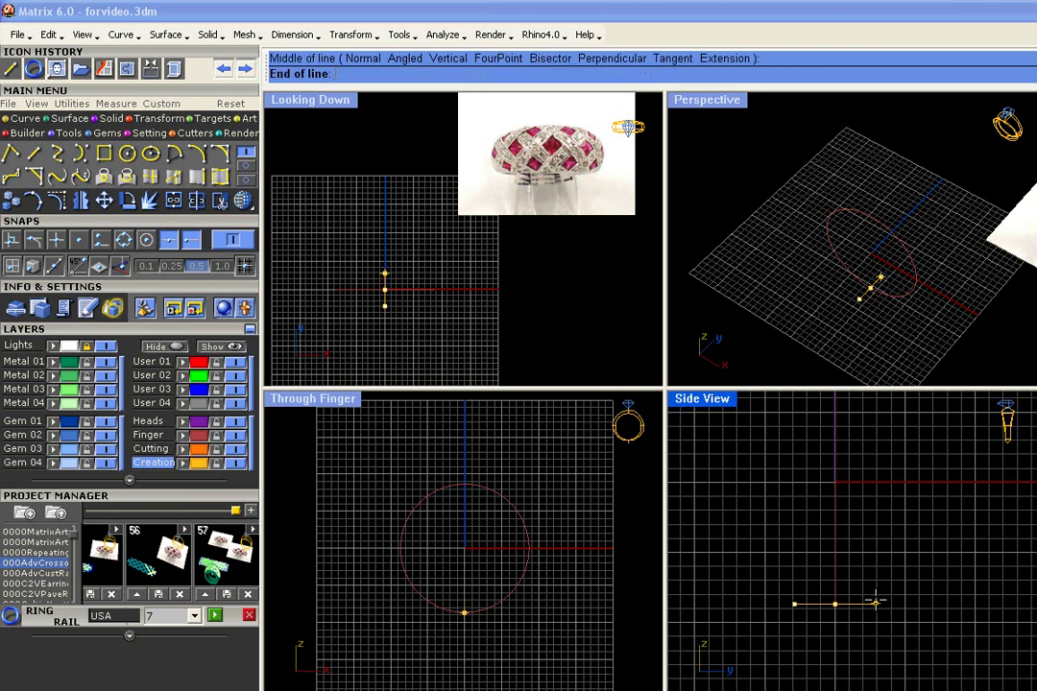
pyautogui.click(875, 602)
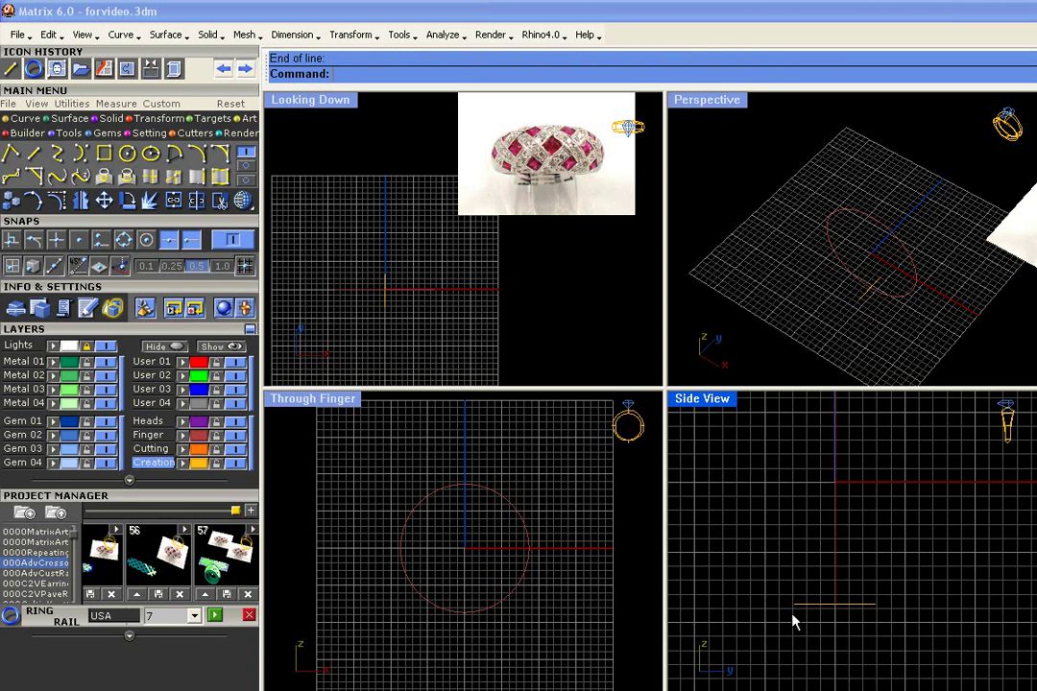
# - On the User 02 layer, draw a line from the base line's left end, slanting outward to above the ring rail in Side View
pyautogui.scroll(-5, 838, 629)
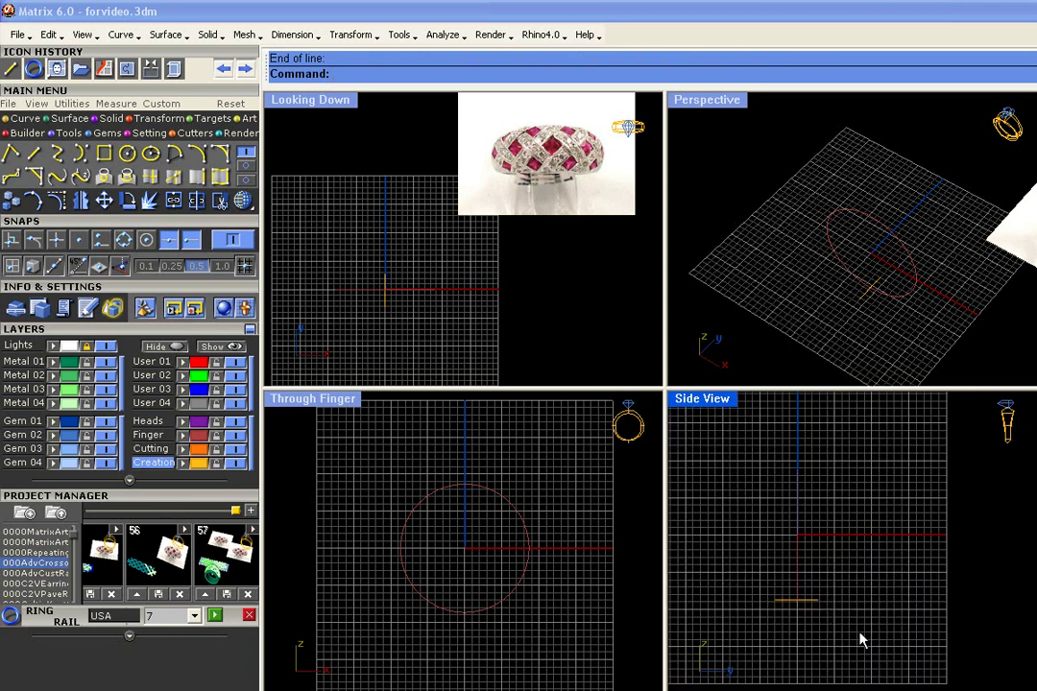
pyautogui.moveTo(837, 629); pyautogui.dragTo(857, 641, button='right')
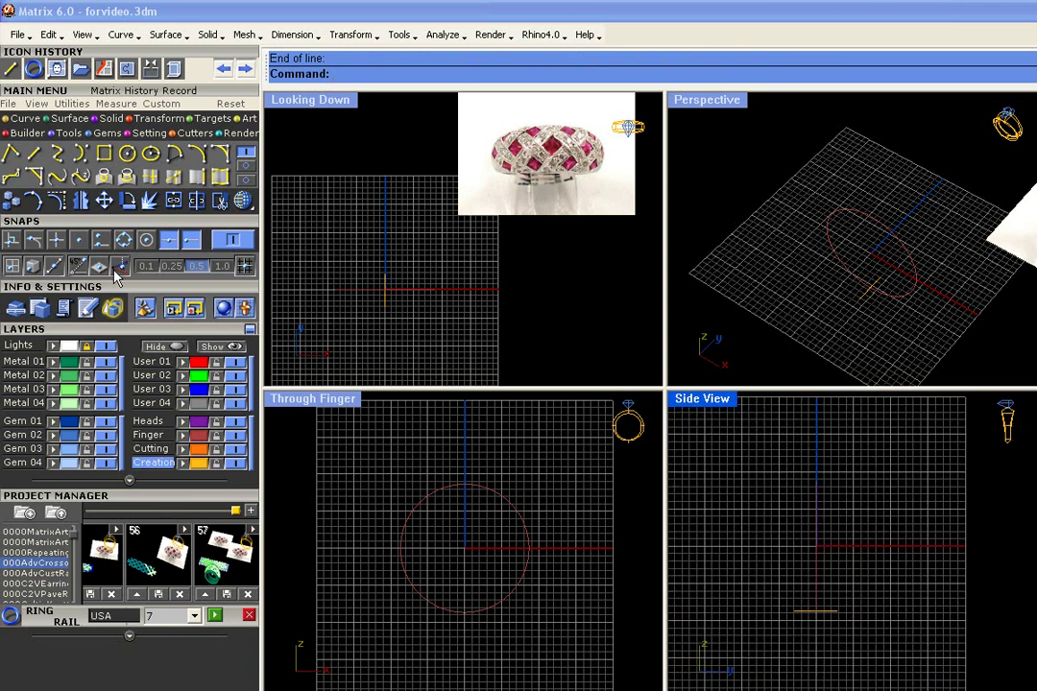
pyautogui.click(152, 374)
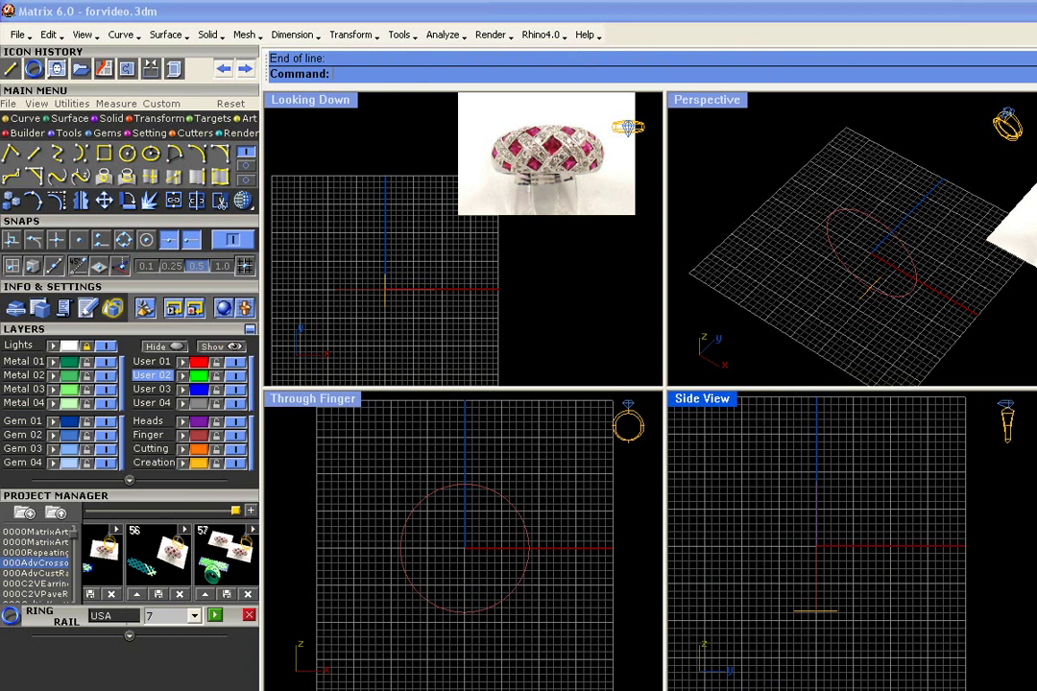
pyautogui.click(34, 153)
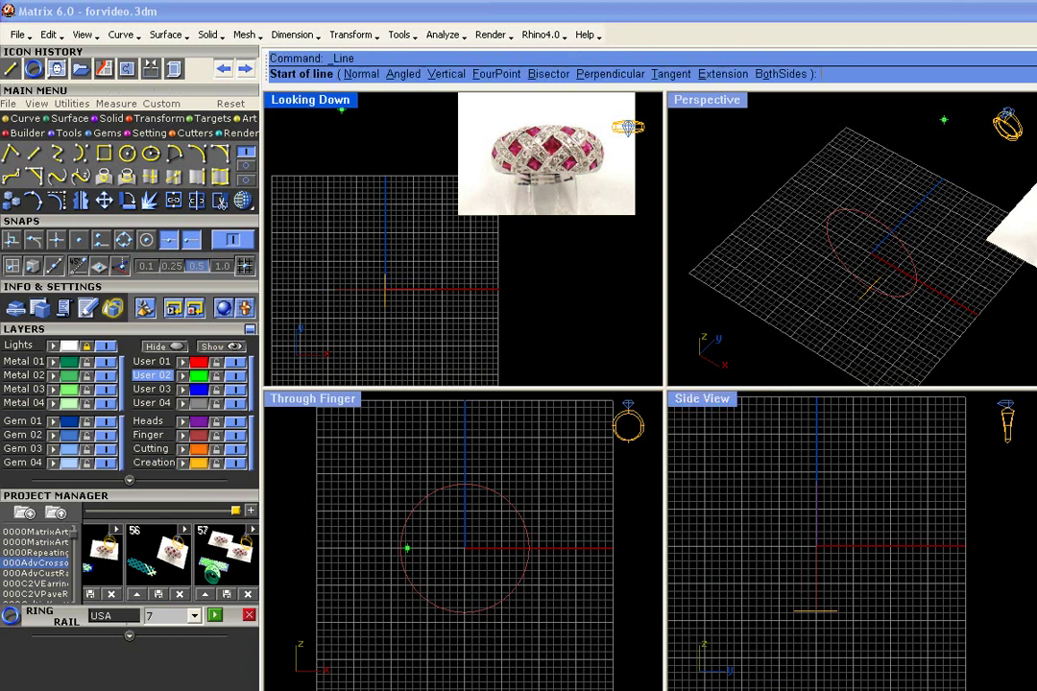
pyautogui.click(792, 611)
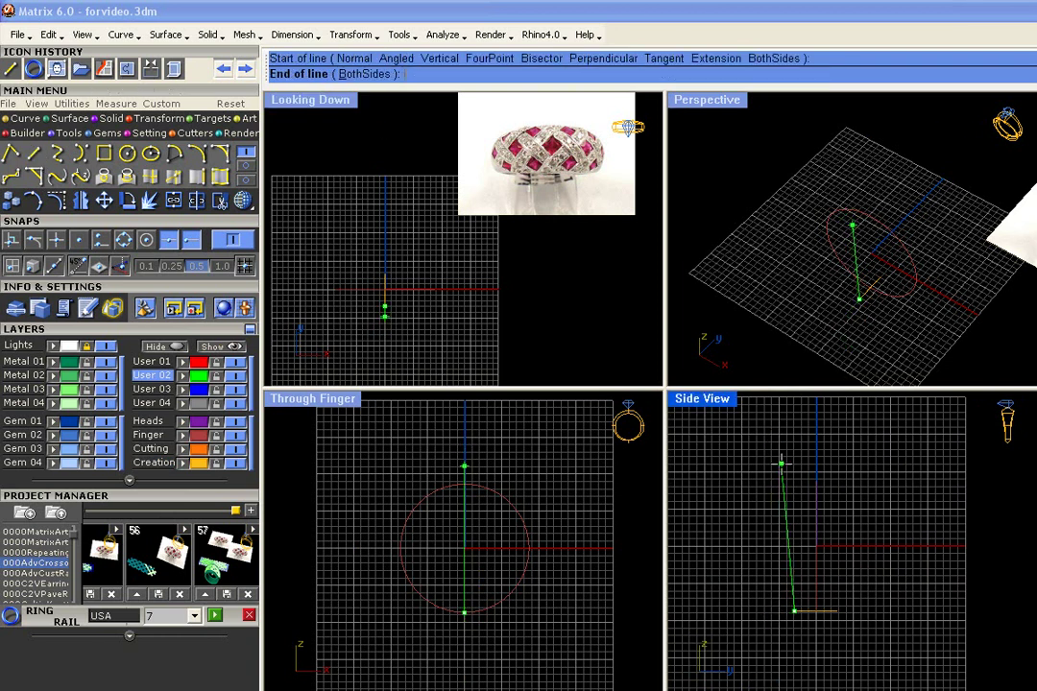
pyautogui.scroll(2, 776, 452)
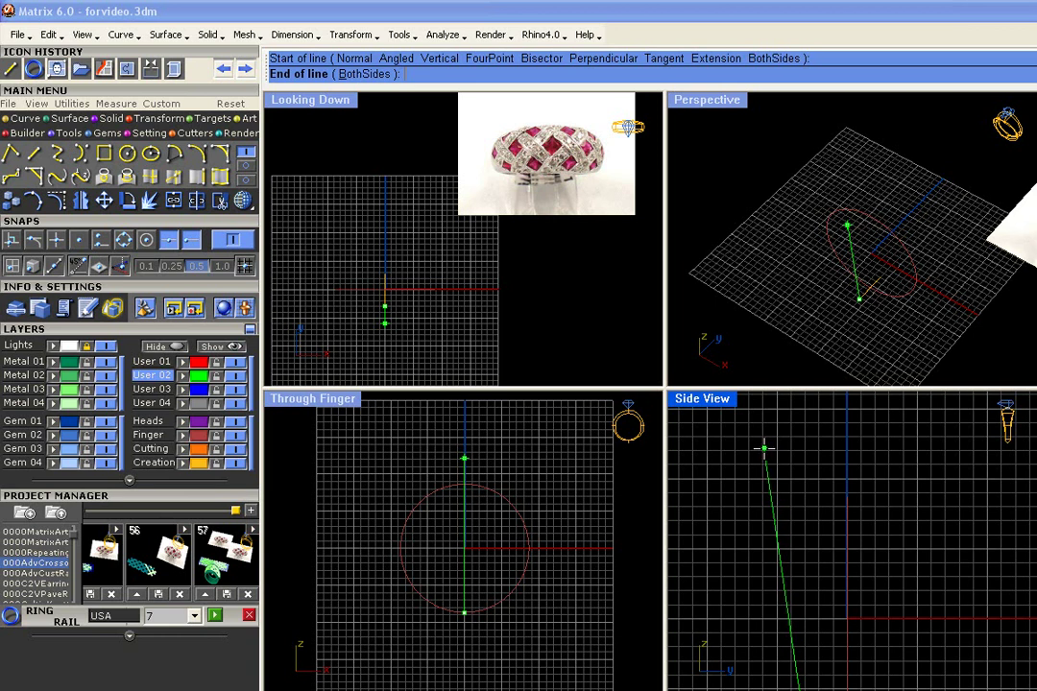
pyautogui.click(768, 446)
# - Mirror a copy of the slanted line across the vertical axis through the origin in Side View
pyautogui.click(766, 447)
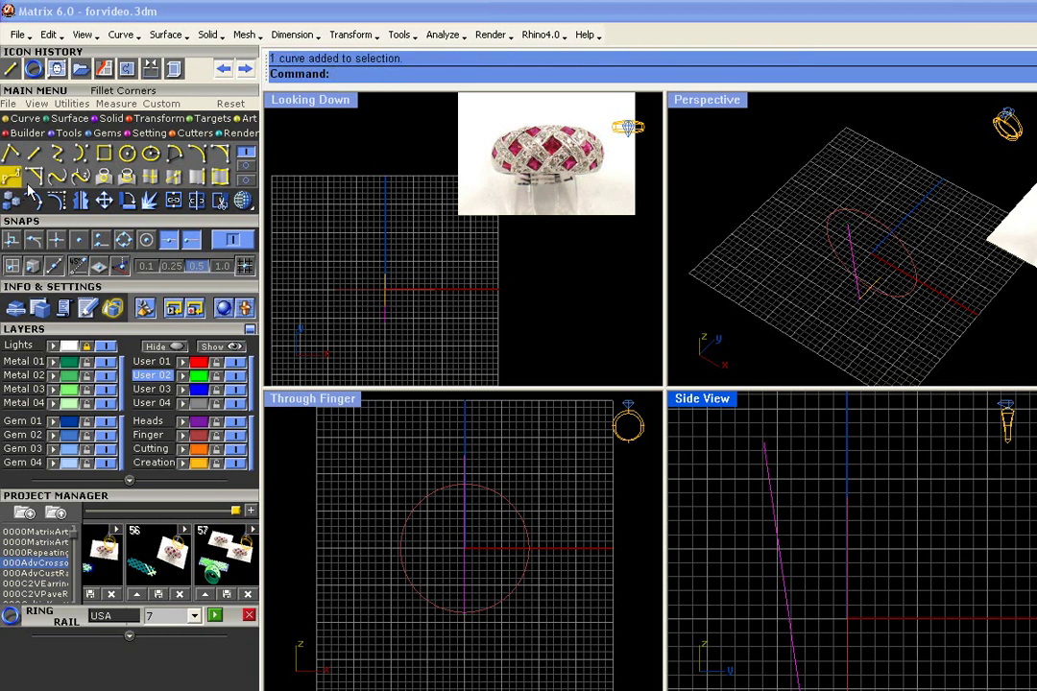
pyautogui.click(80, 199)
pyautogui.write('0')
pyautogui.press('Return')
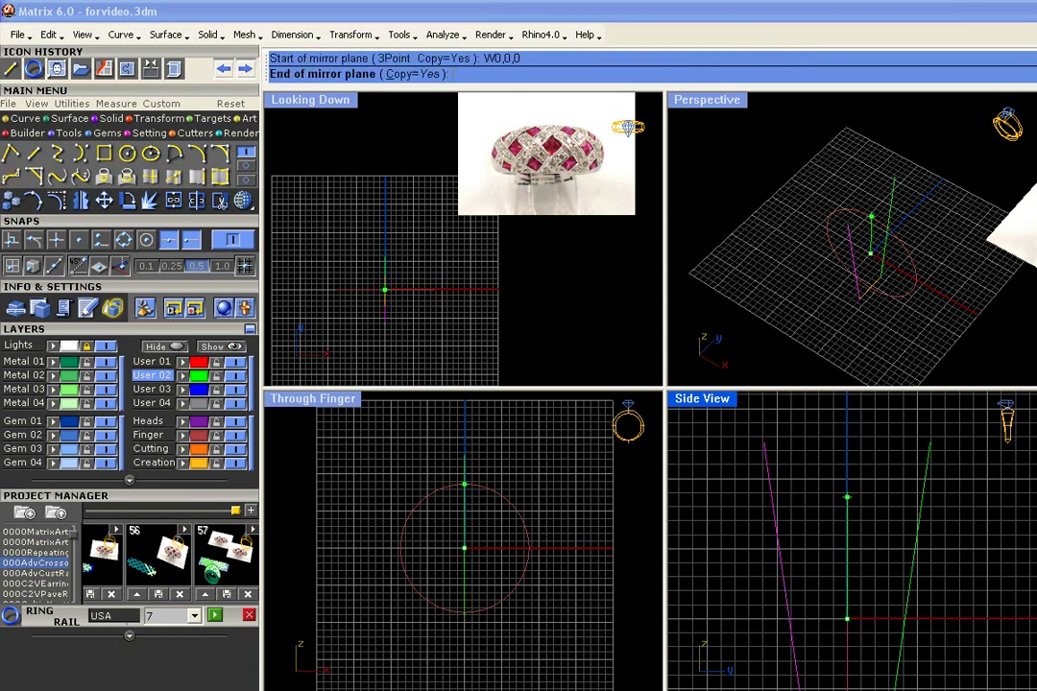
pyautogui.click(824, 454)
# - Select the ring rail, base line and both slanted lines, and save them as a new project version
pyautogui.moveTo(946, 363); pyautogui.dragTo(942, 333, button='right')
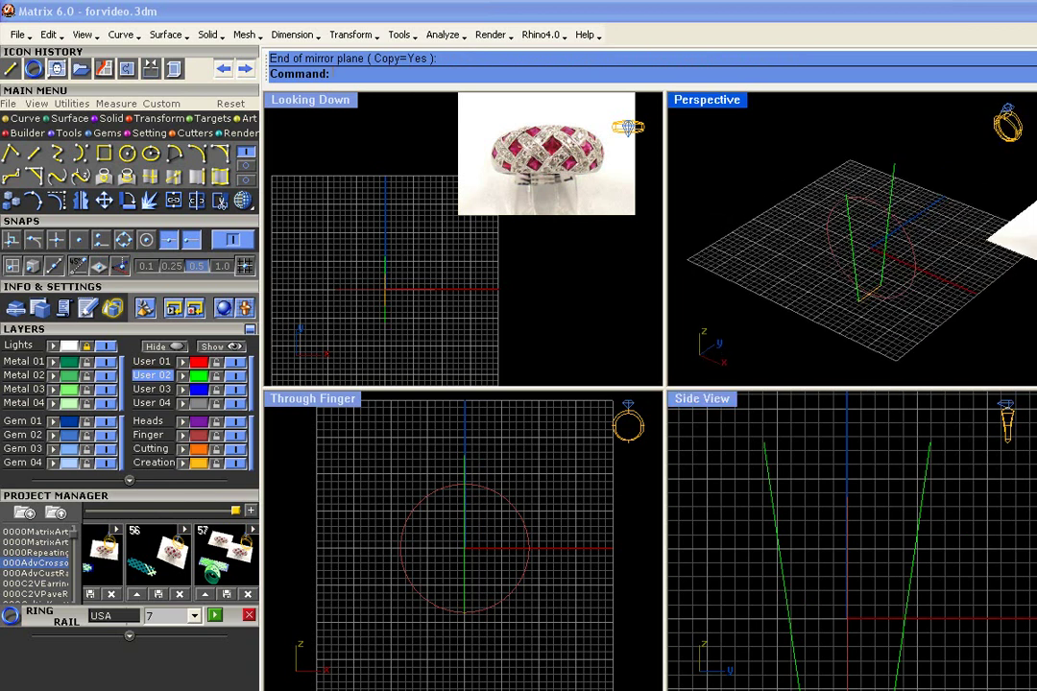
pyautogui.scroll(-2, 887, 233)
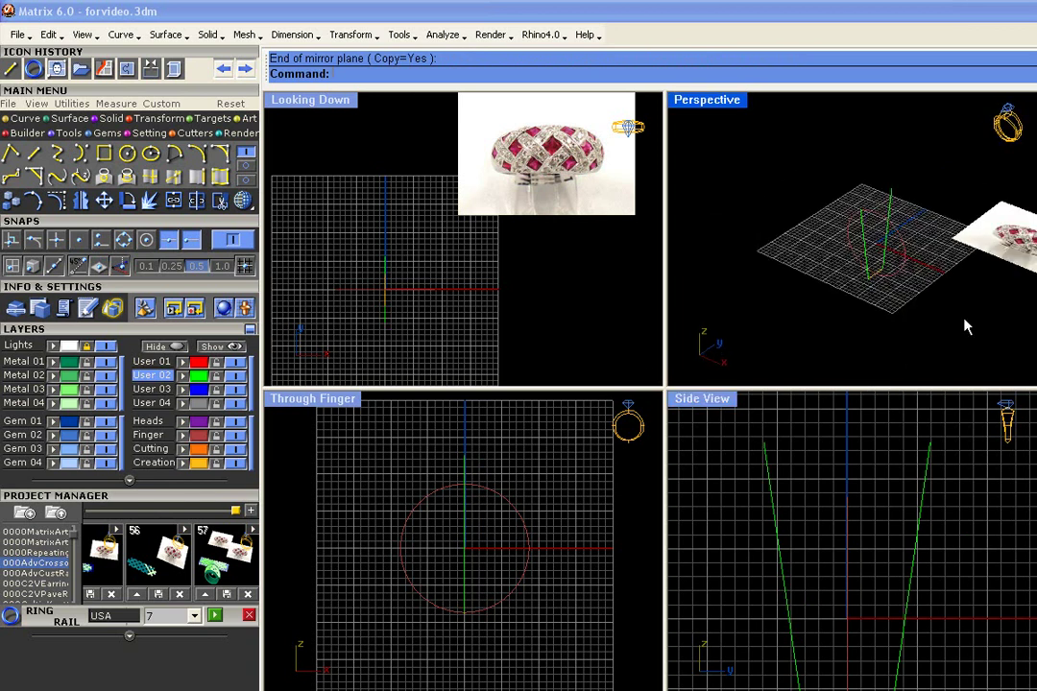
pyautogui.moveTo(965, 277); pyautogui.dragTo(801, 254)
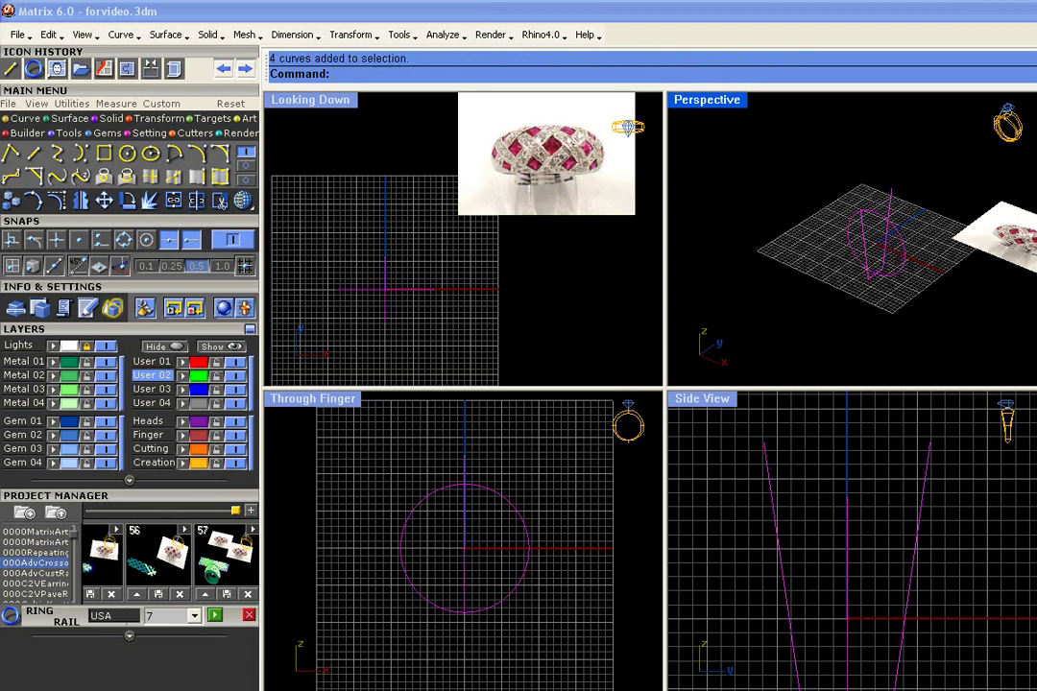
pyautogui.click(251, 510)
pyautogui.click(204, 596)
pyautogui.click(581, 499)
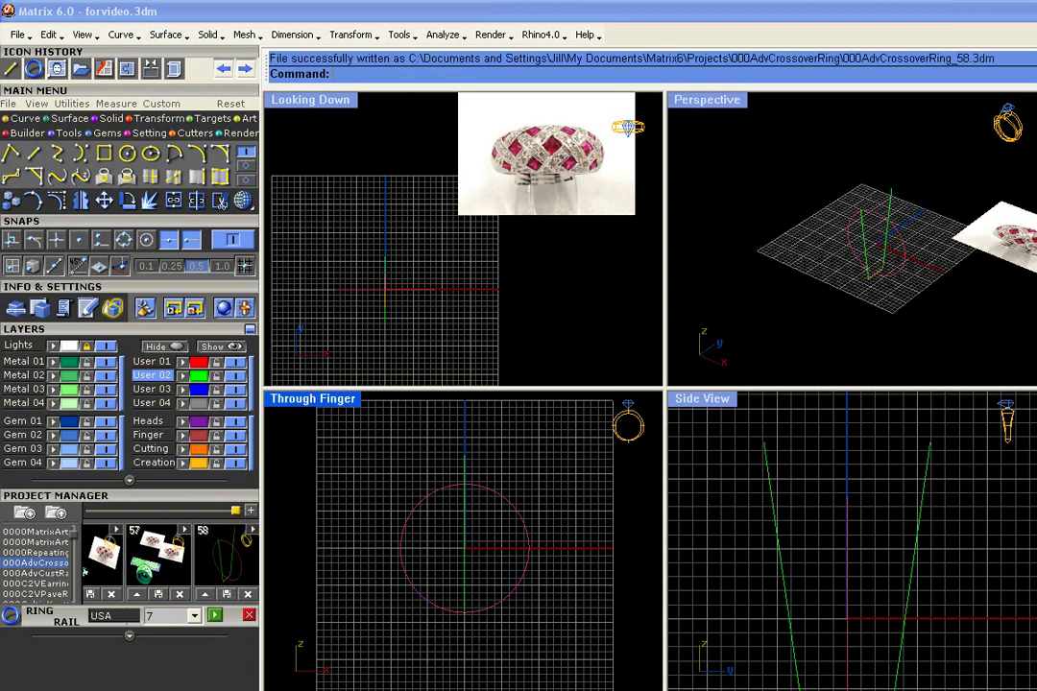
# - Create an outside ring rail around the finger rail with Top 1.5, Side 1.3 and Bottom 1
pyautogui.scroll(-3, 823, 543)
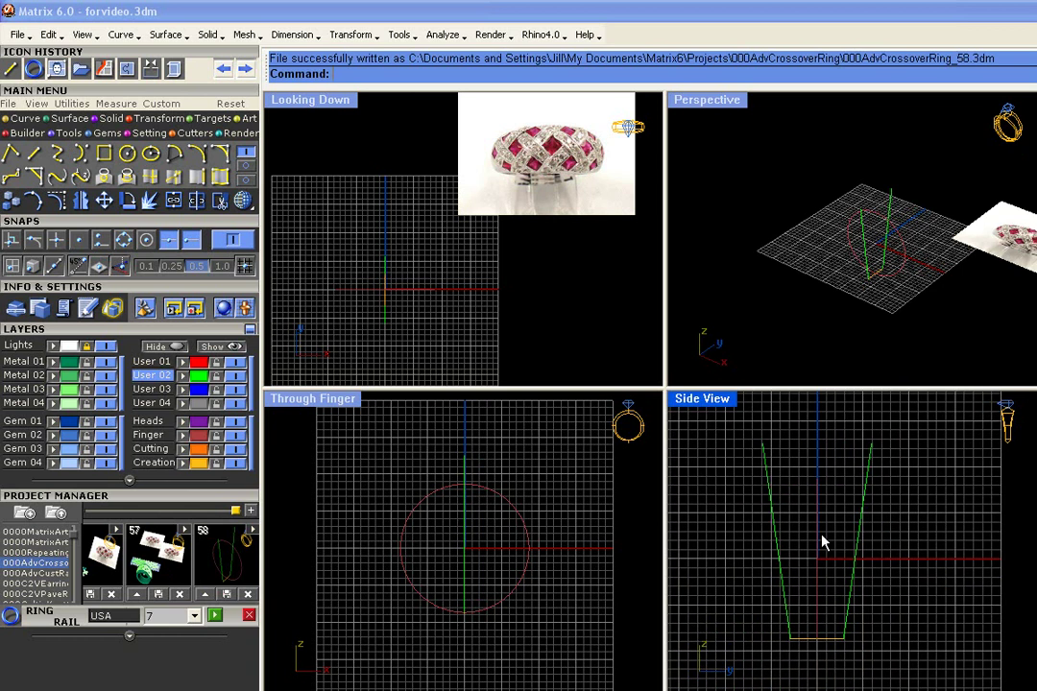
pyautogui.moveTo(535, 509); pyautogui.dragTo(536, 490, button='right')
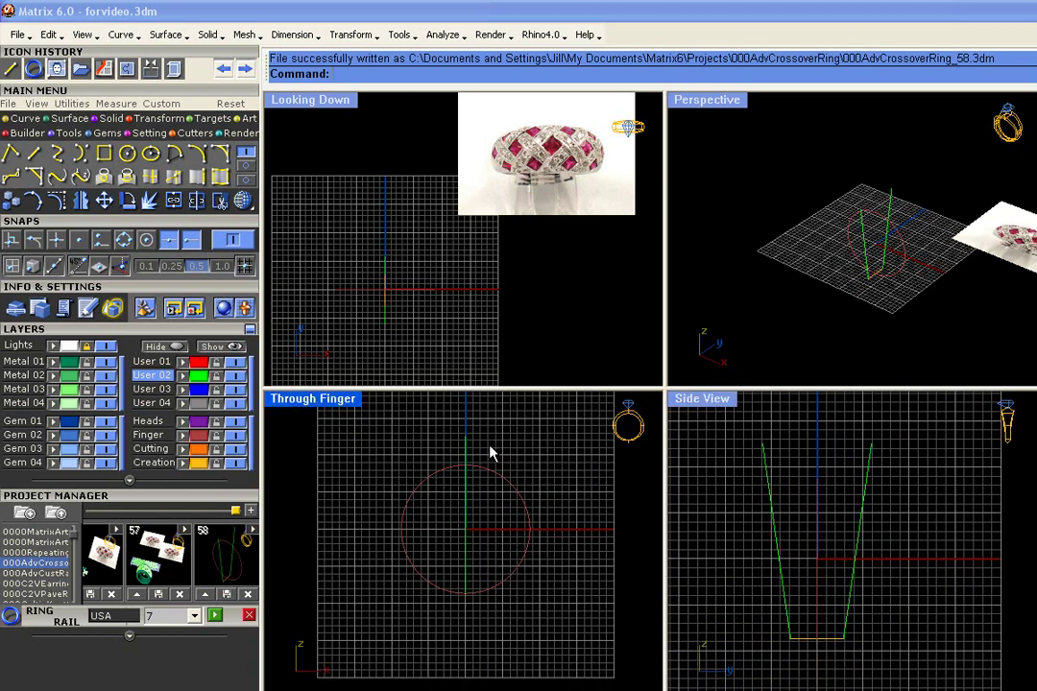
pyautogui.click(67, 118)
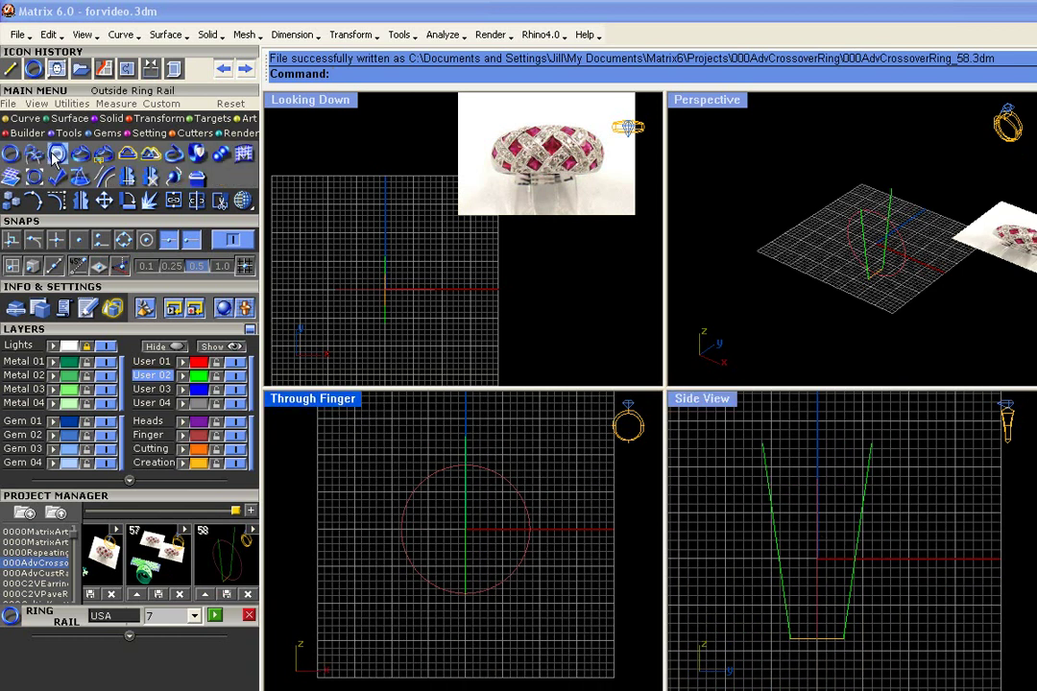
pyautogui.click(57, 155)
pyautogui.click(245, 641)
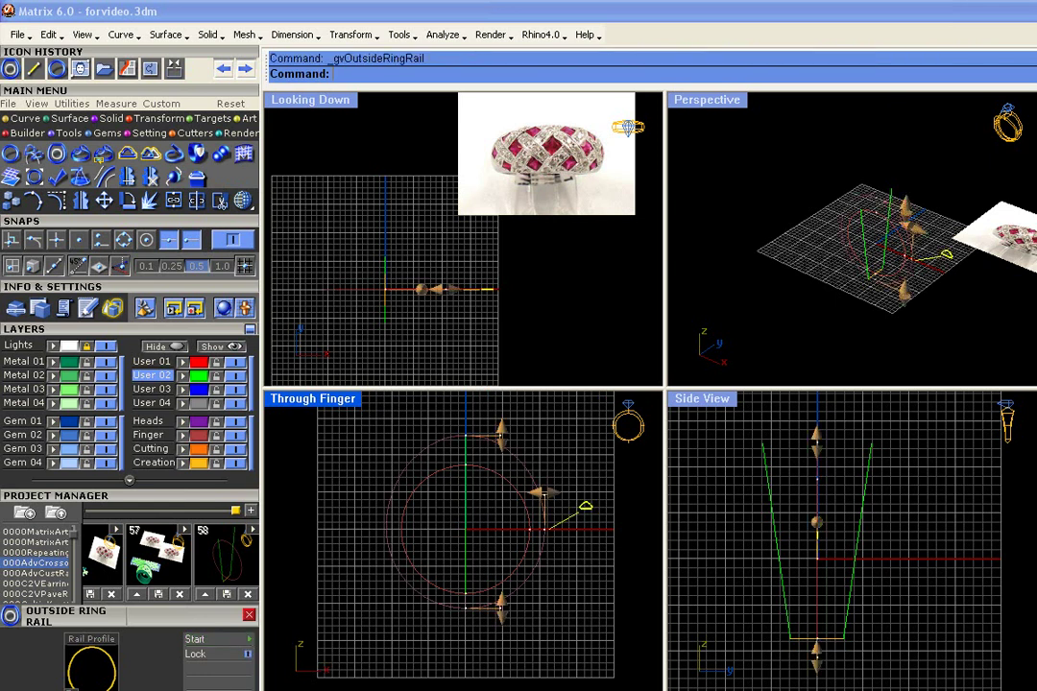
pyautogui.moveTo(484, 437); pyautogui.dragTo(492, 473)
pyautogui.moveTo(560, 548); pyautogui.dragTo(557, 547)
pyautogui.moveTo(495, 664); pyautogui.dragTo(496, 655)
pyautogui.rightClick(563, 626)
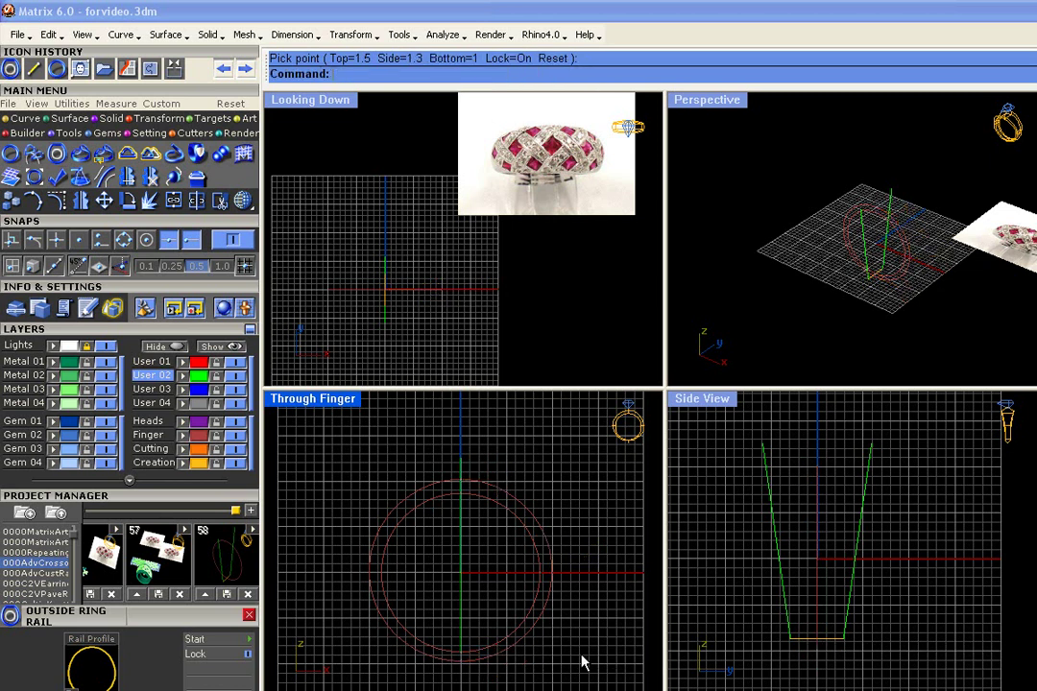
# - Dynamically extend the left slanted line's lower end past the base line in Side View, keeping the Natural extension type
pyautogui.moveTo(947, 280); pyautogui.dragTo(926, 294, button='right')
pyautogui.scroll(2, 926, 294)
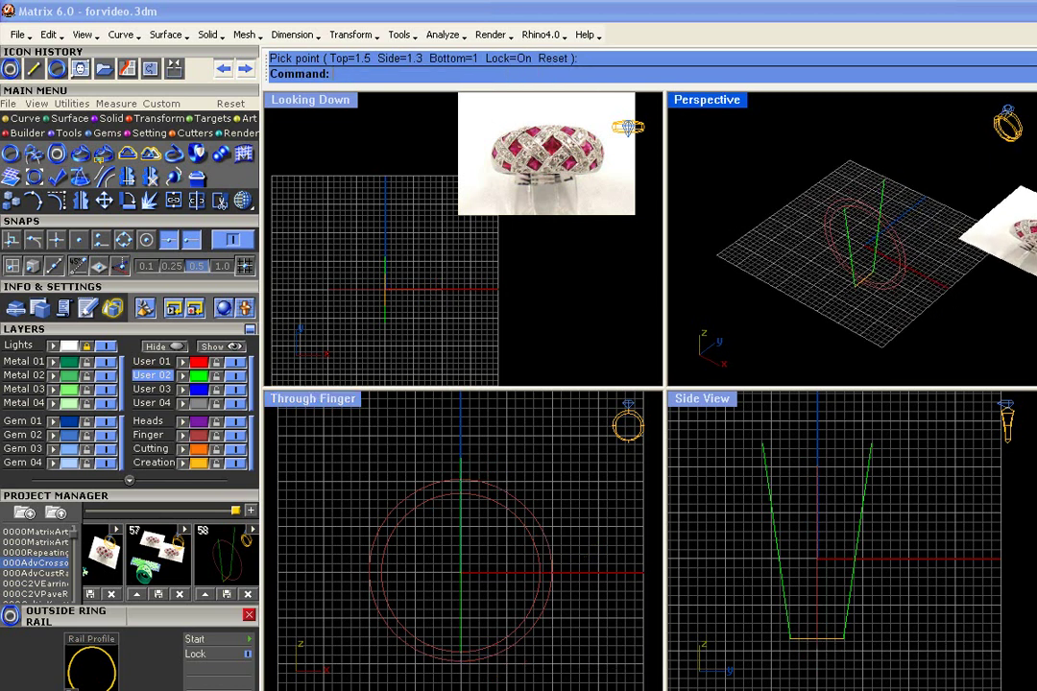
pyautogui.scroll(3, 905, 252)
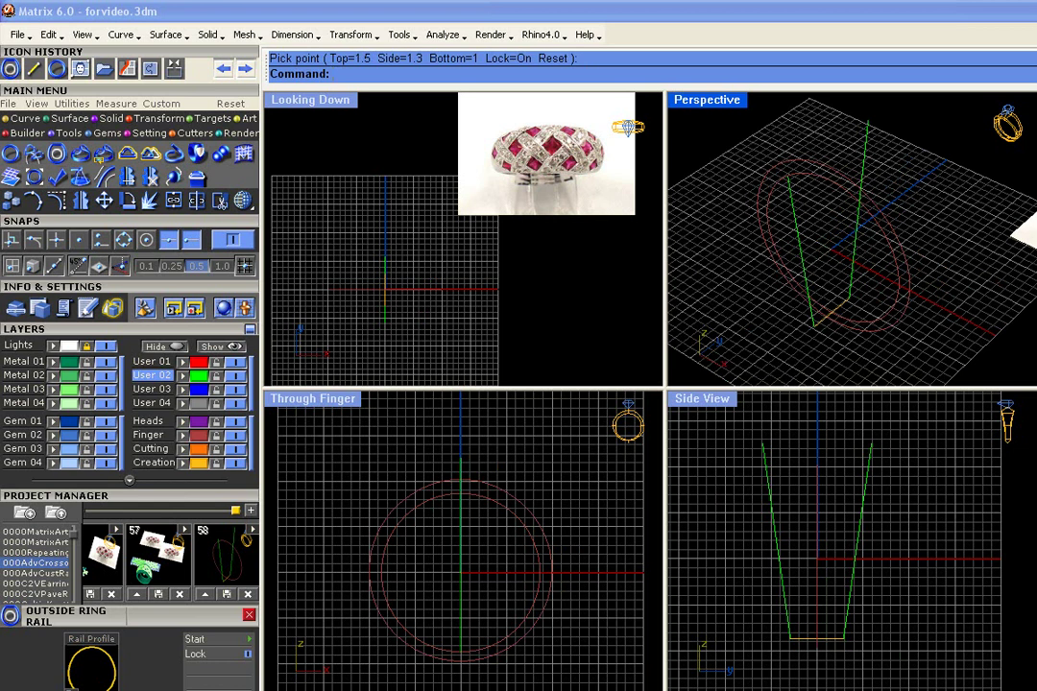
pyautogui.click(807, 290)
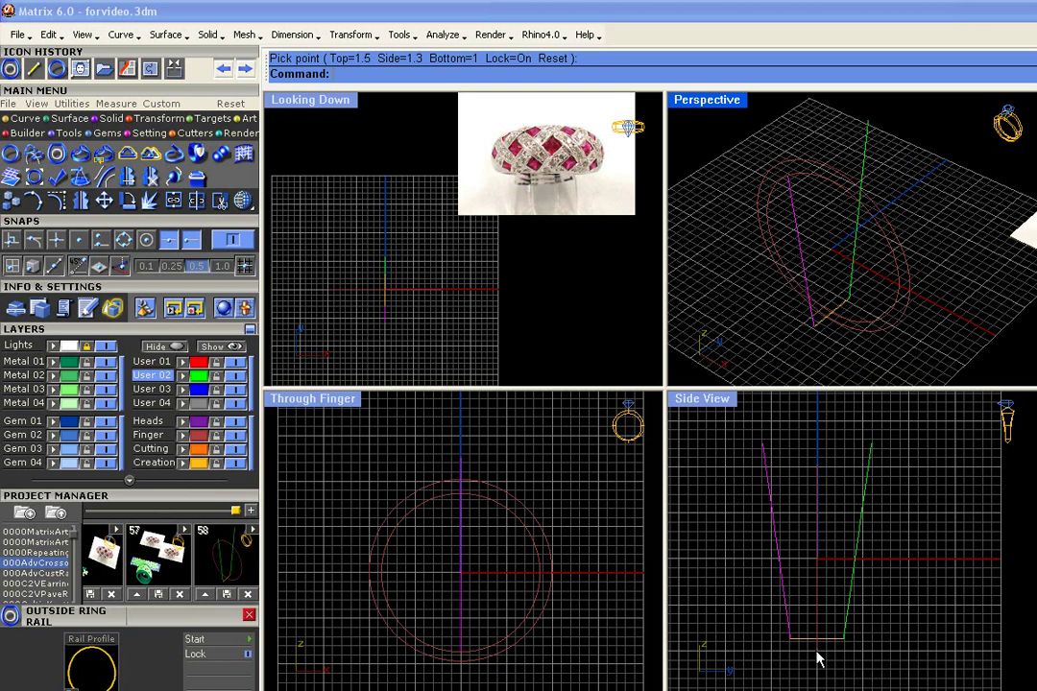
pyautogui.scroll(3, 819, 659)
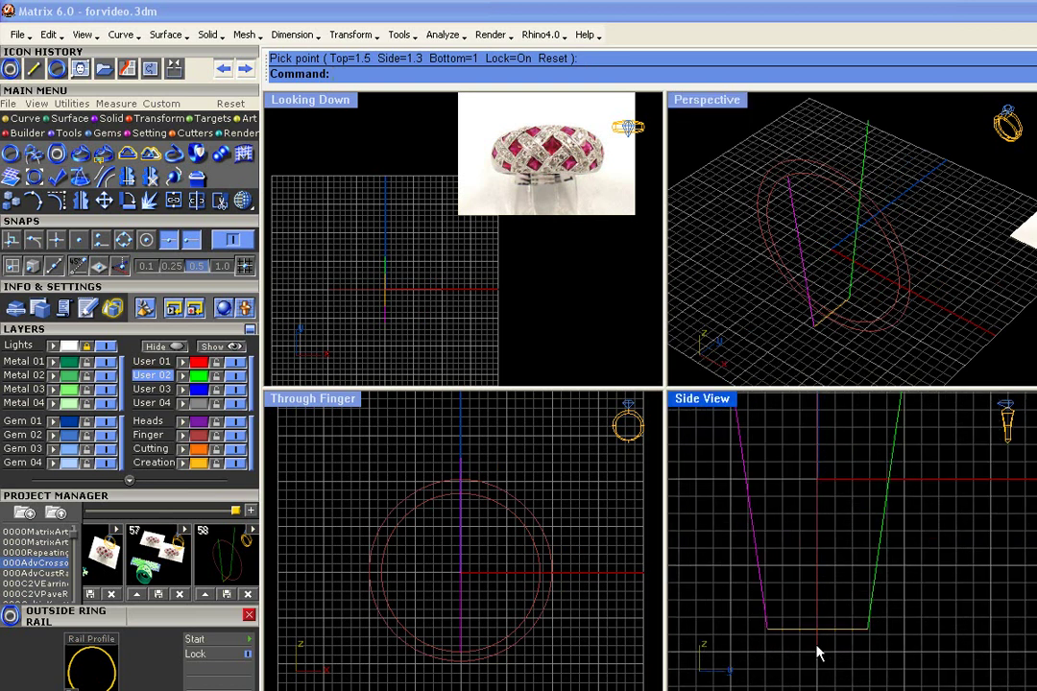
pyautogui.moveTo(819, 659); pyautogui.dragTo(811, 620, button='right')
pyautogui.press('Escape')
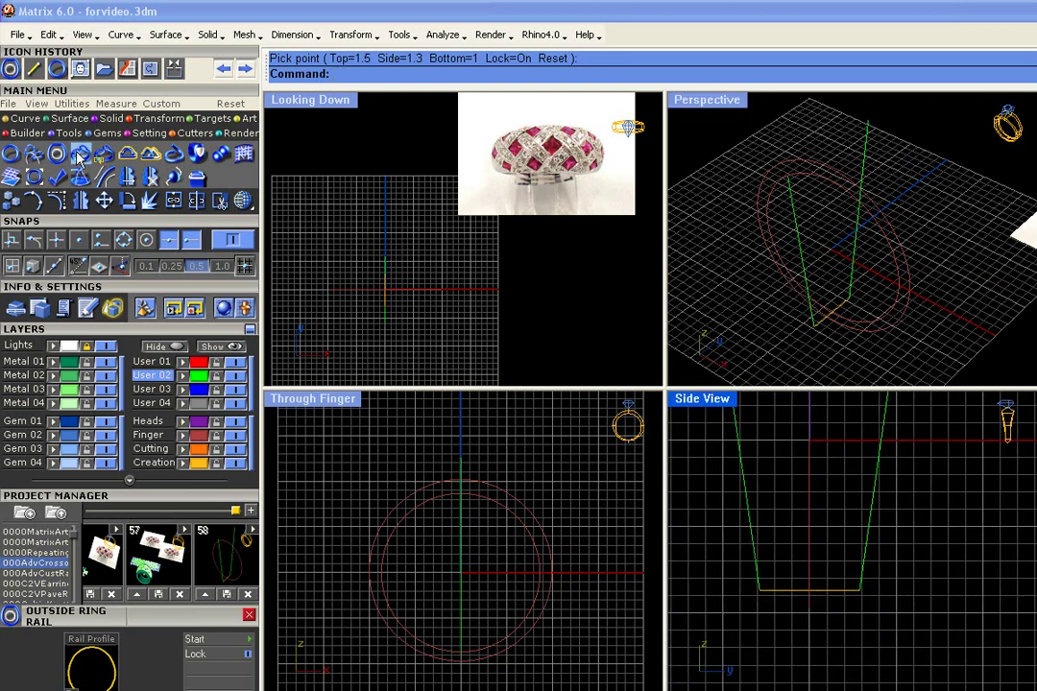
pyautogui.click(27, 118)
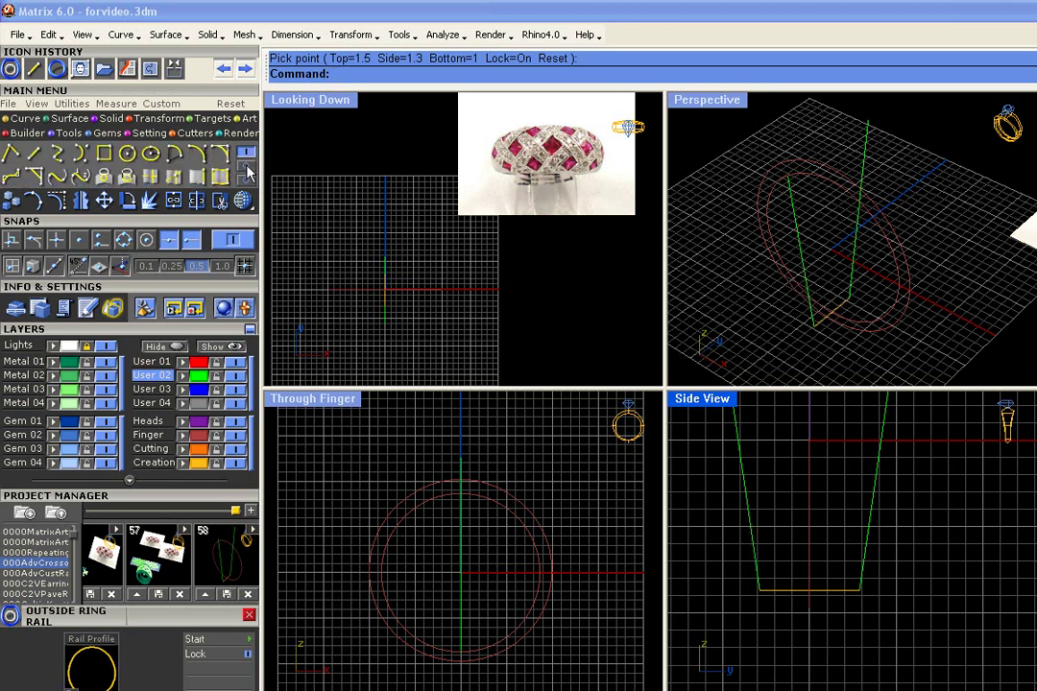
pyautogui.click(244, 165)
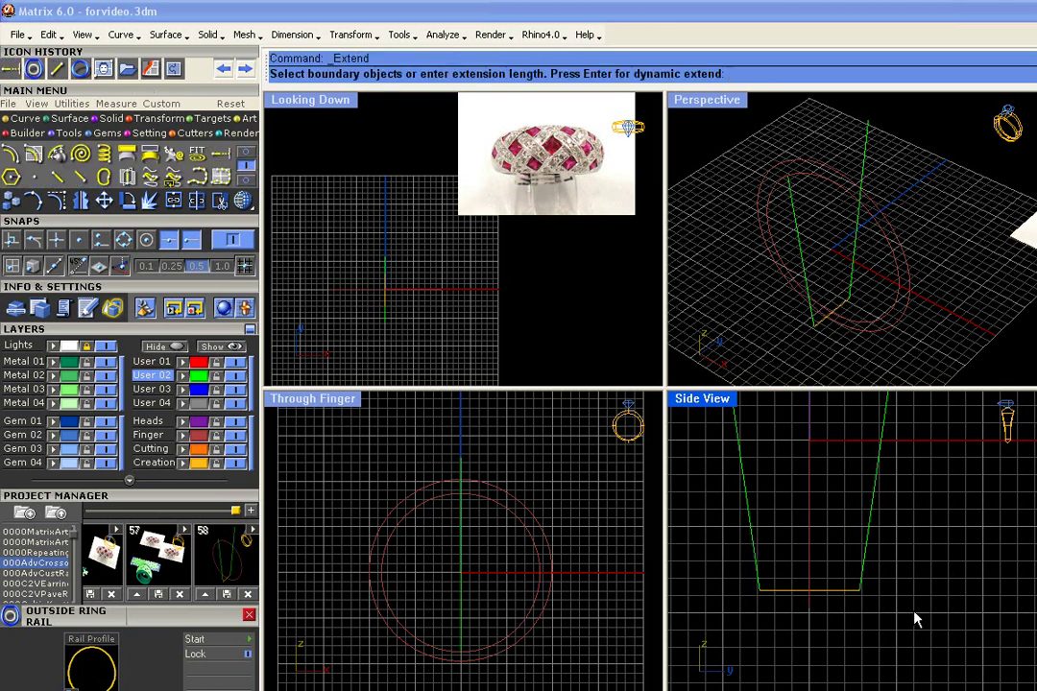
pyautogui.press('Return')
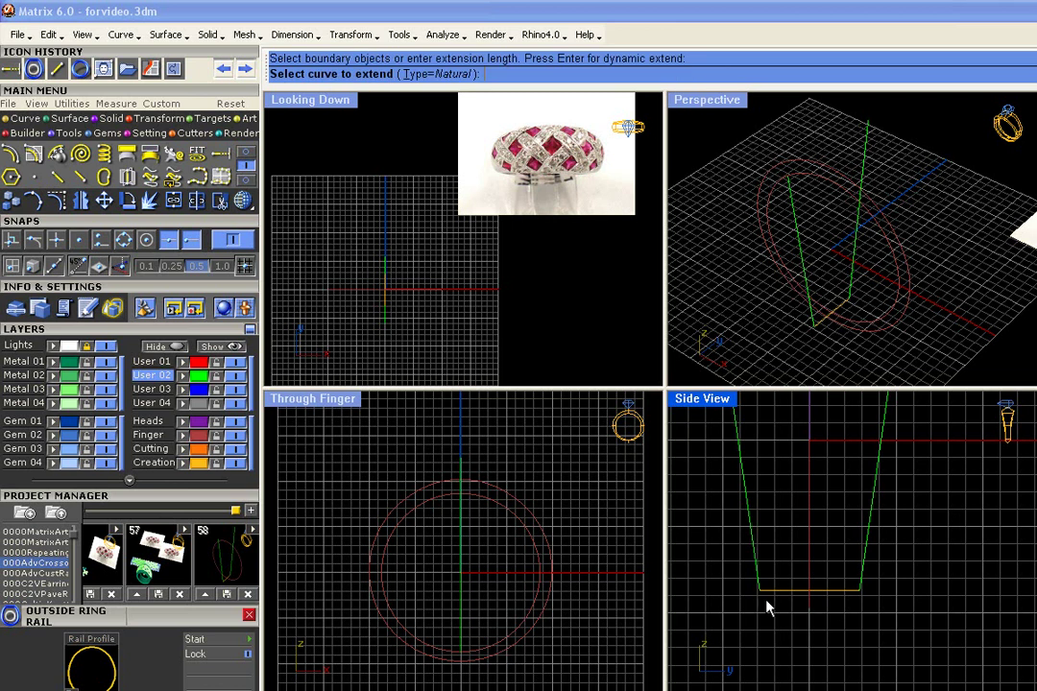
pyautogui.click(758, 581)
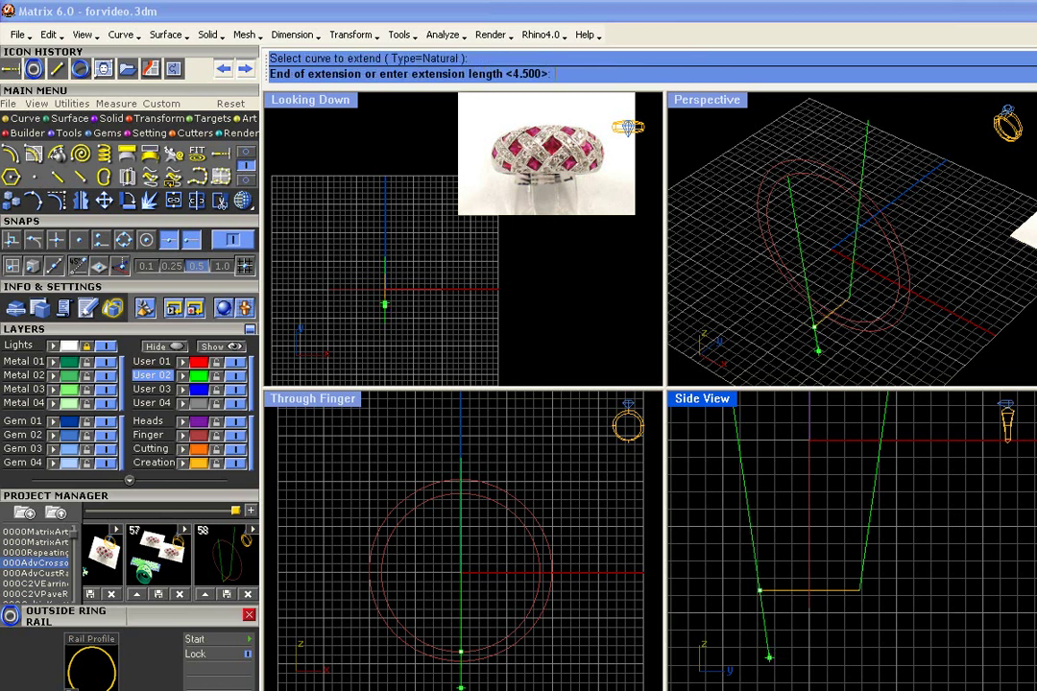
pyautogui.click(772, 644)
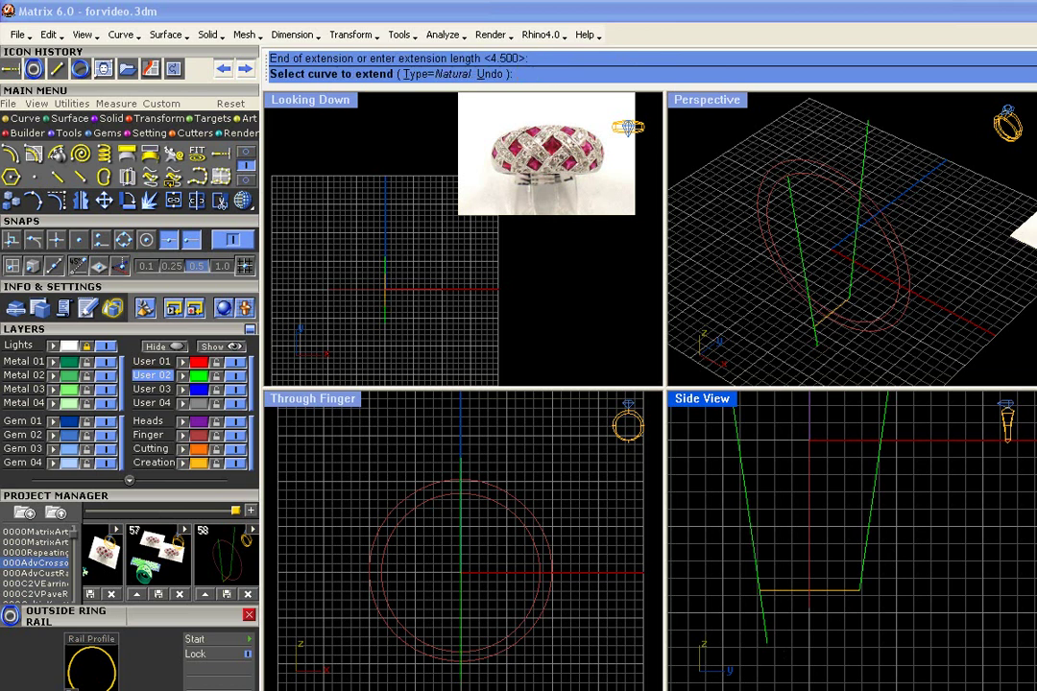
pyautogui.press('Return')
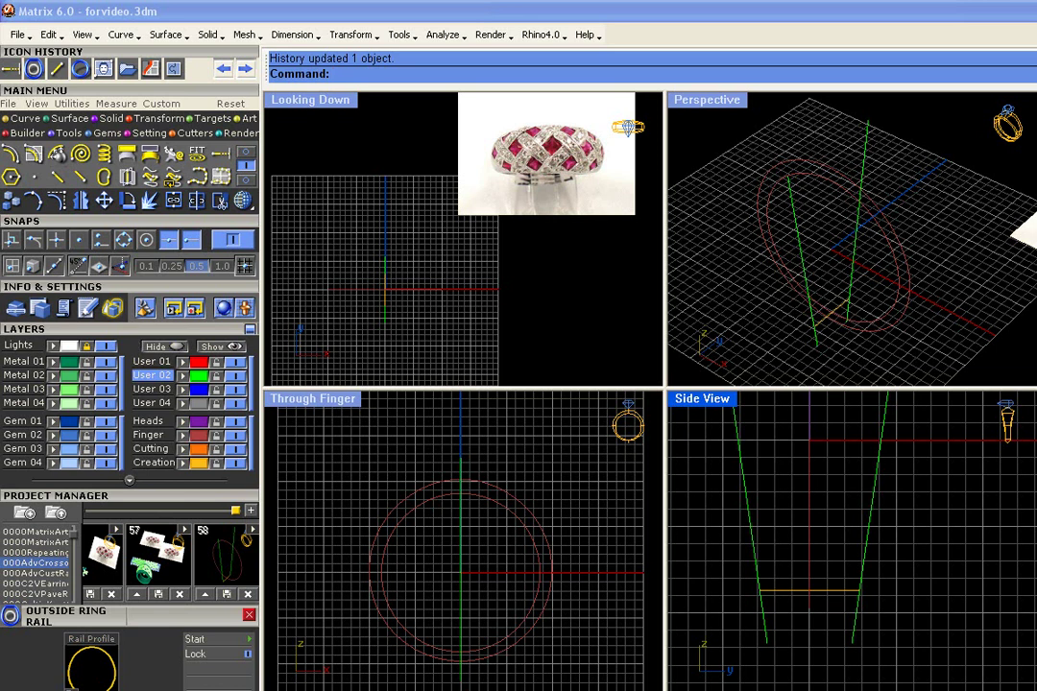
# - Turn off history recording, then select the ring curves and save them as another project version
pyautogui.click(150, 308)
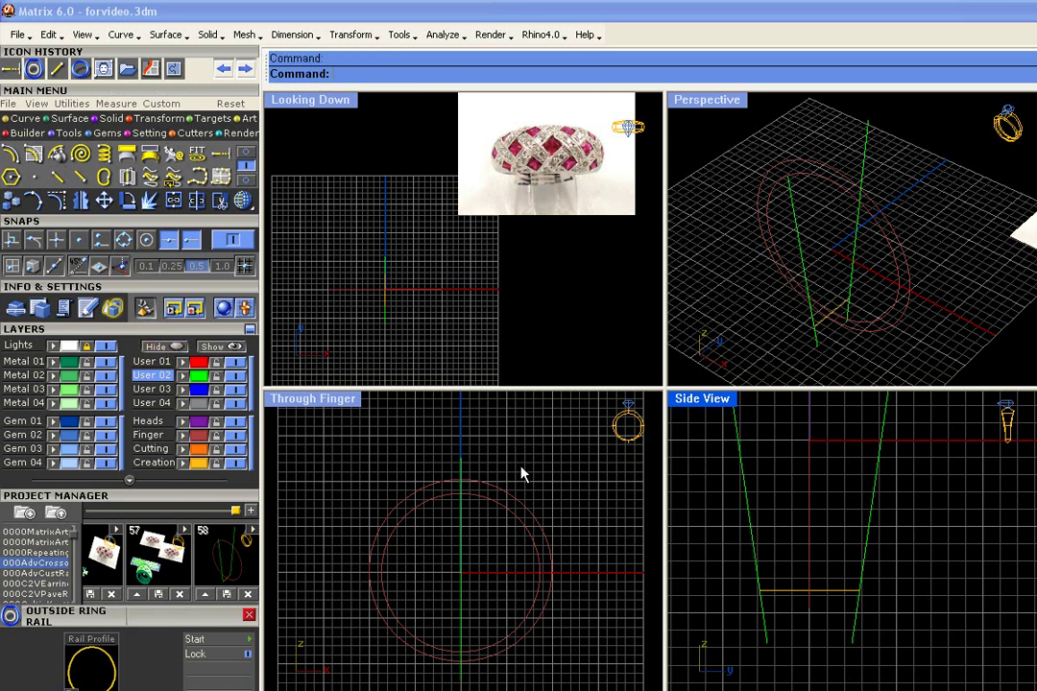
pyautogui.click(527, 455)
pyautogui.moveTo(858, 261); pyautogui.dragTo(833, 289, button='right')
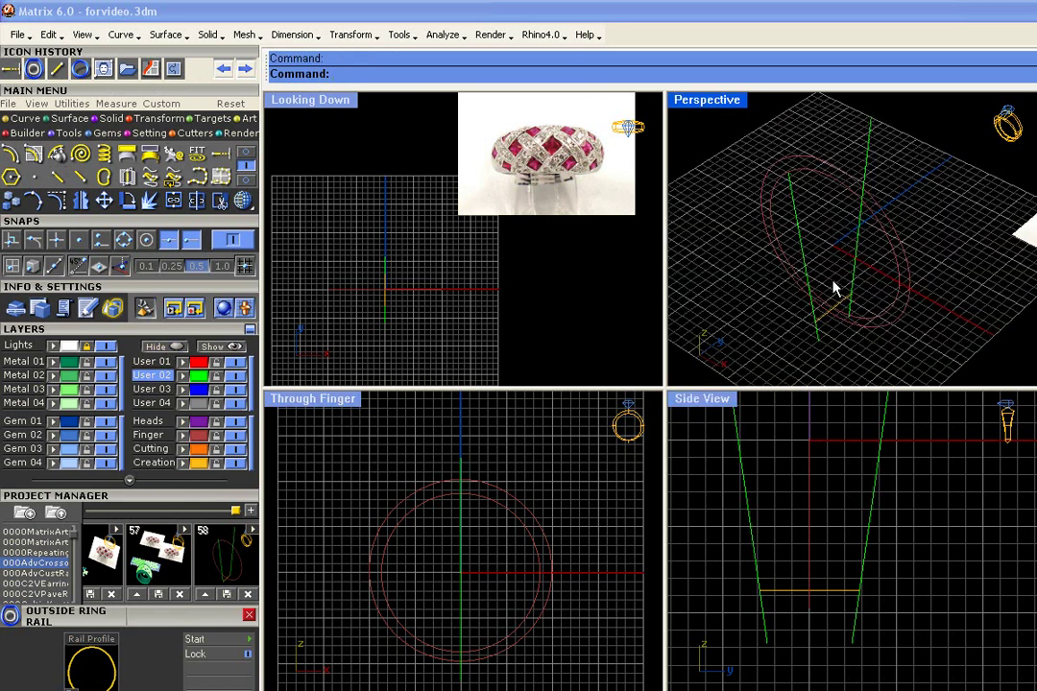
pyautogui.scroll(-4, 835, 289)
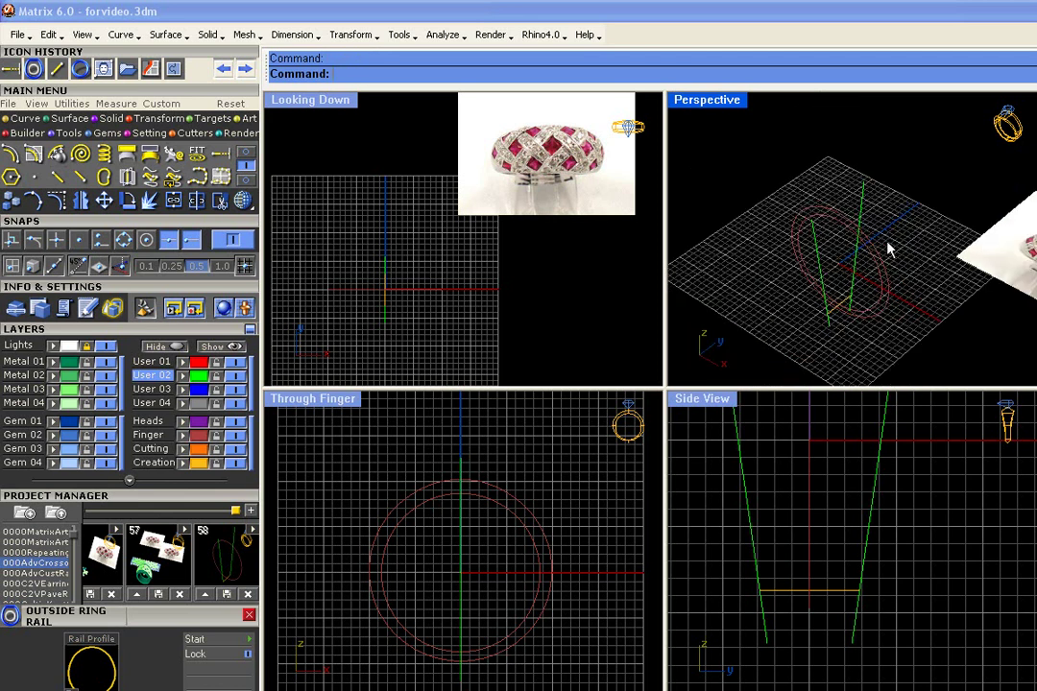
pyautogui.scroll(-3, 933, 209)
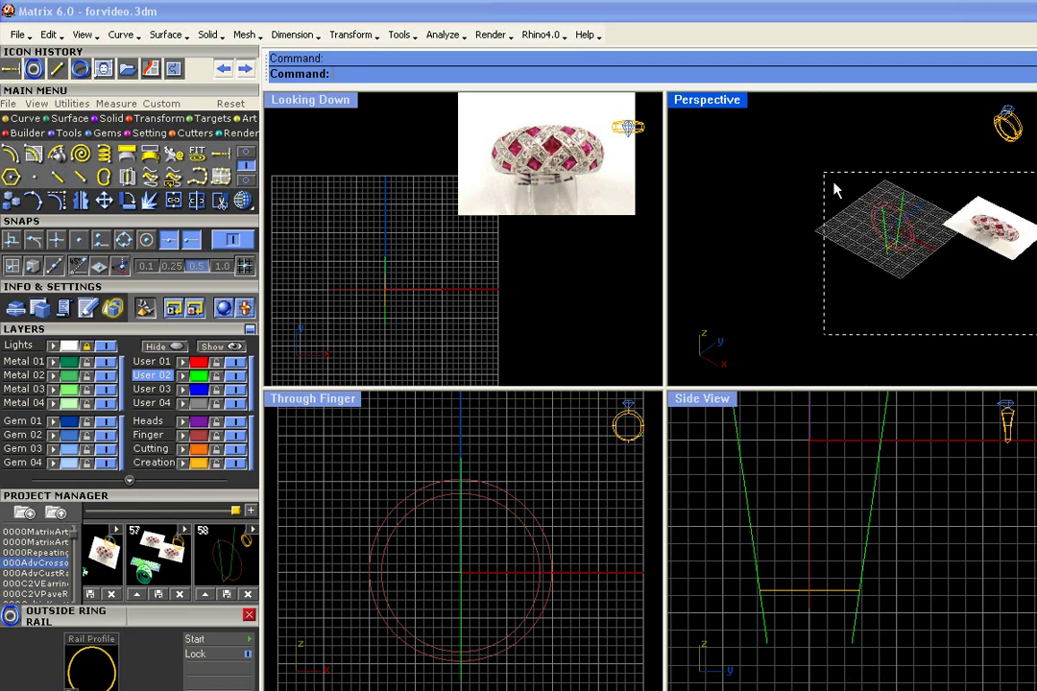
pyautogui.moveTo(922, 255); pyautogui.dragTo(917, 250)
pyautogui.click(250, 511)
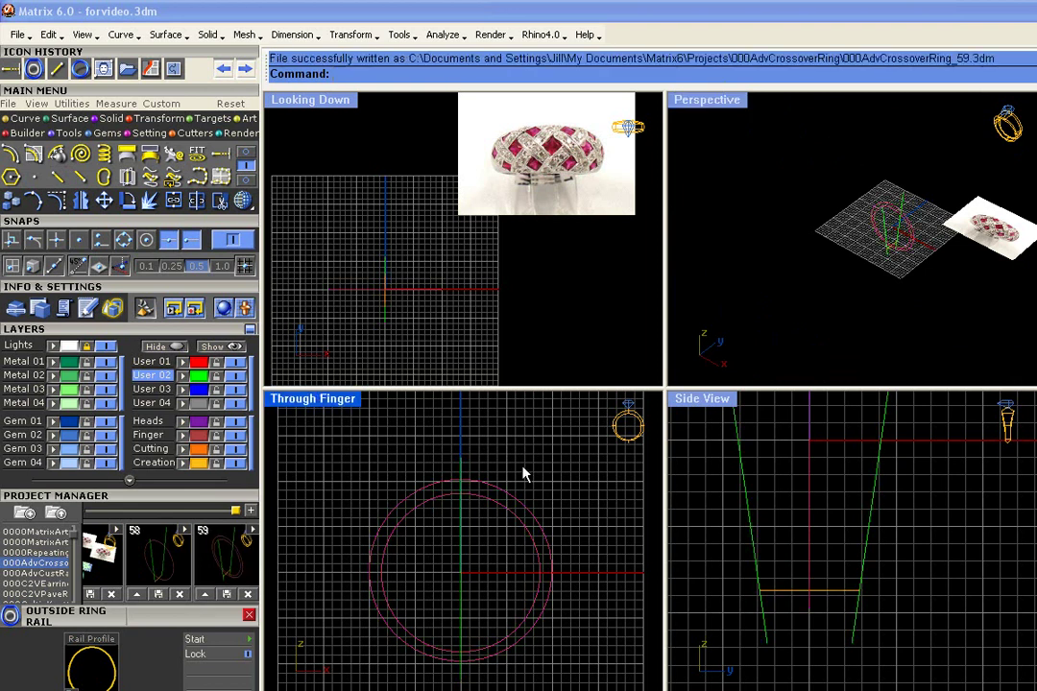
# - Create curves from two views by combining the inner ring rail with each of the two slanted side lines
pyautogui.scroll(6, 902, 235)
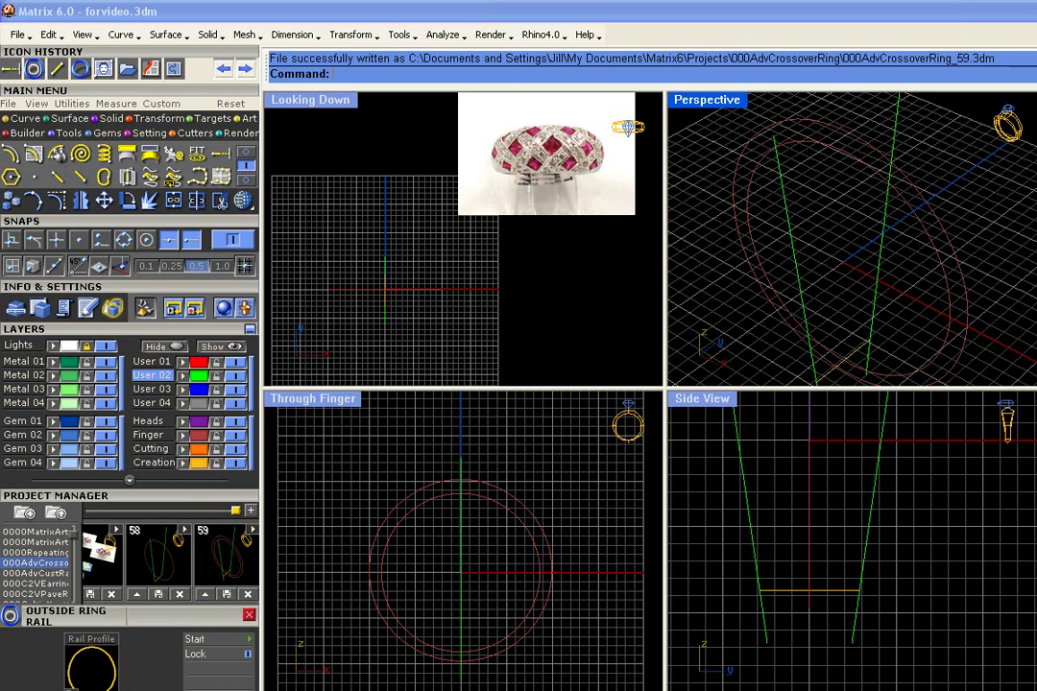
pyautogui.moveTo(936, 245); pyautogui.dragTo(776, 260, button='right')
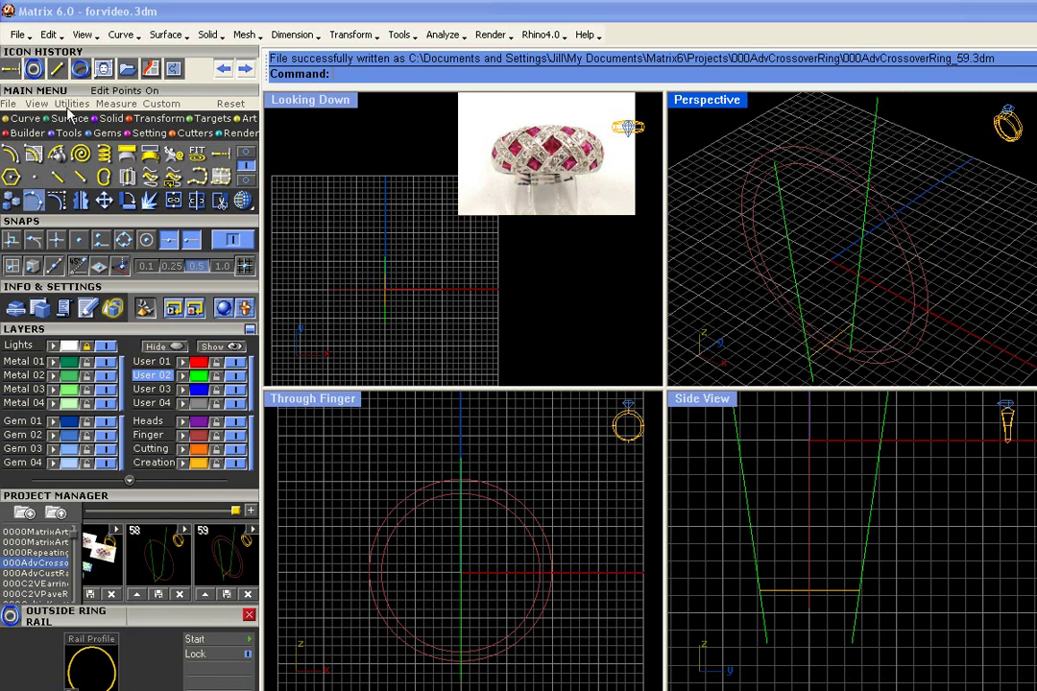
pyautogui.click(103, 152)
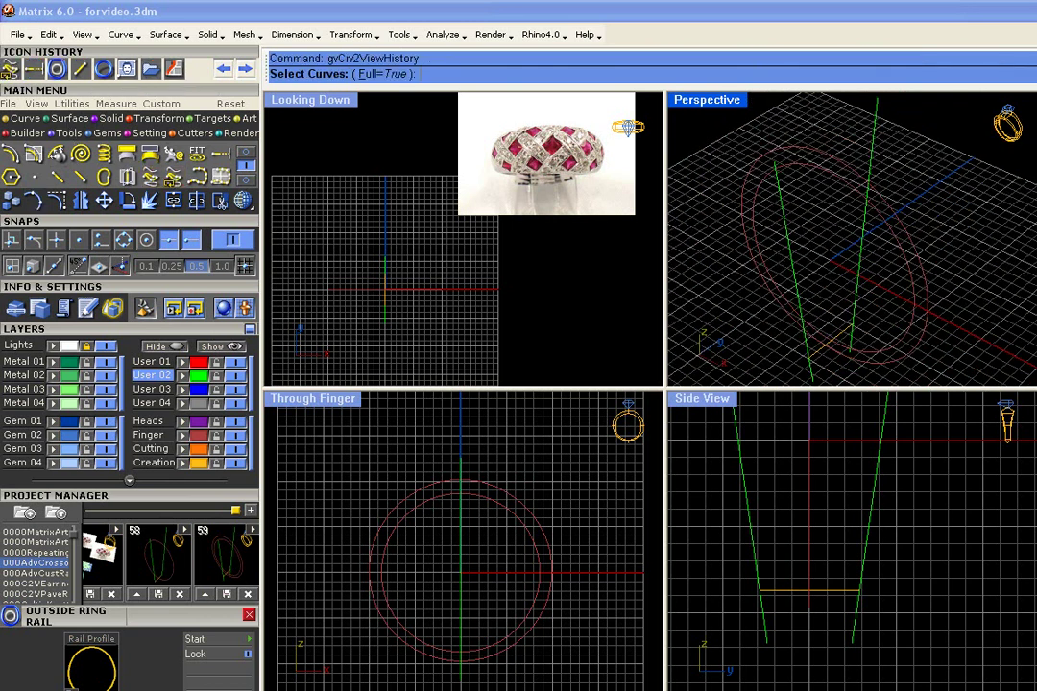
pyautogui.click(838, 183)
pyautogui.click(851, 279)
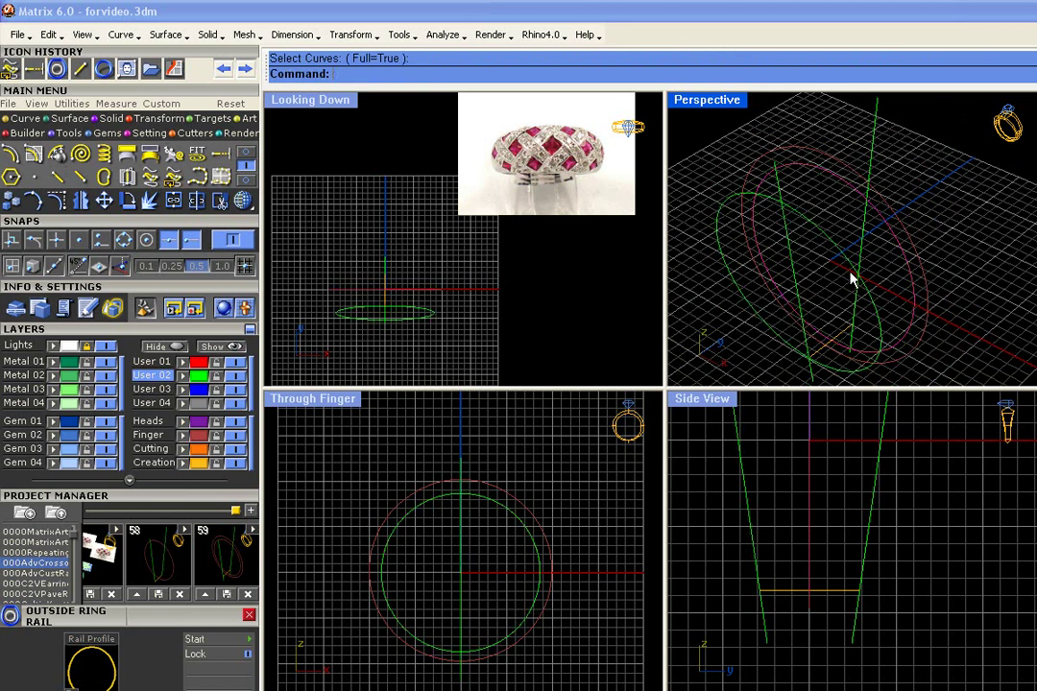
pyautogui.rightClick(839, 192)
pyautogui.click(838, 187)
pyautogui.click(864, 225)
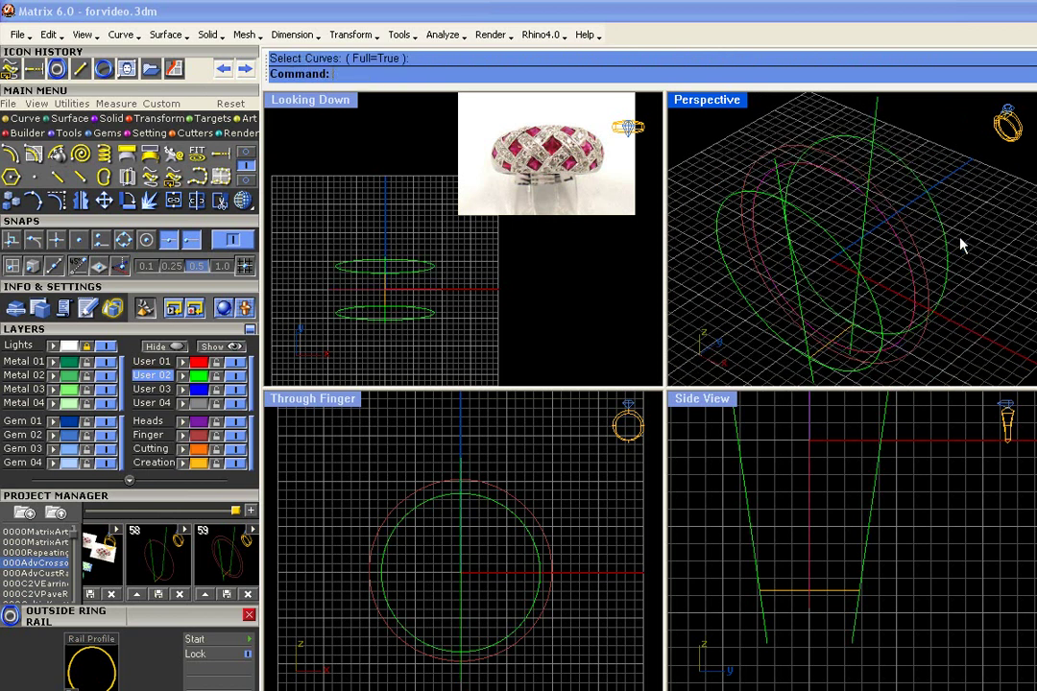
# - Create curves from two views by combining the outer ring rail with each of the two slanted side lines
pyautogui.rightClick(769, 171)
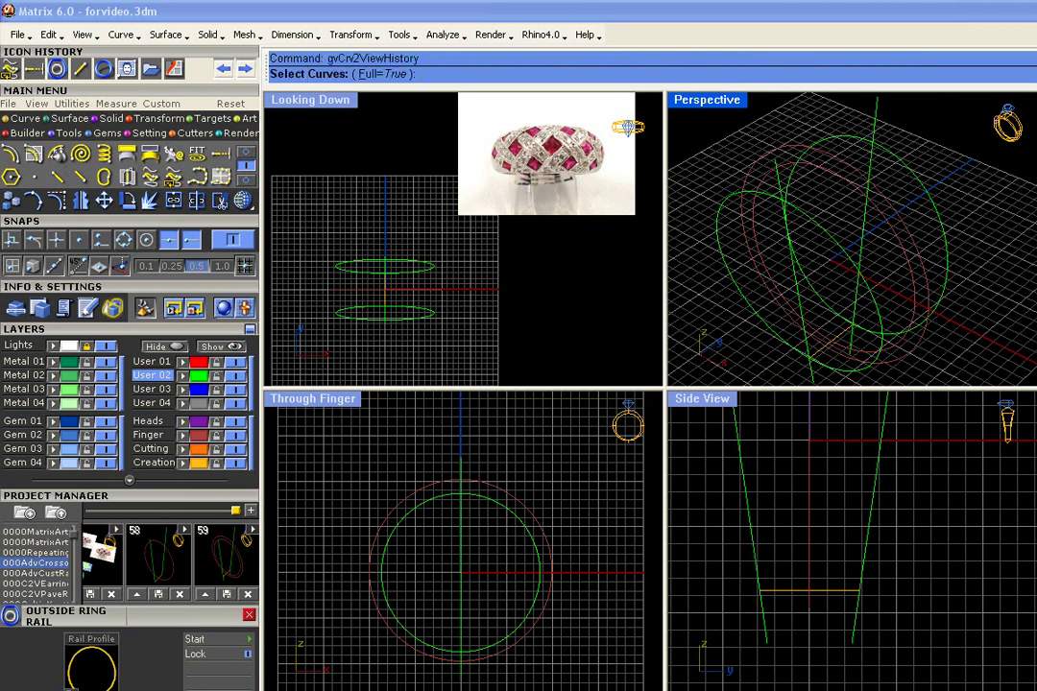
pyautogui.click(784, 155)
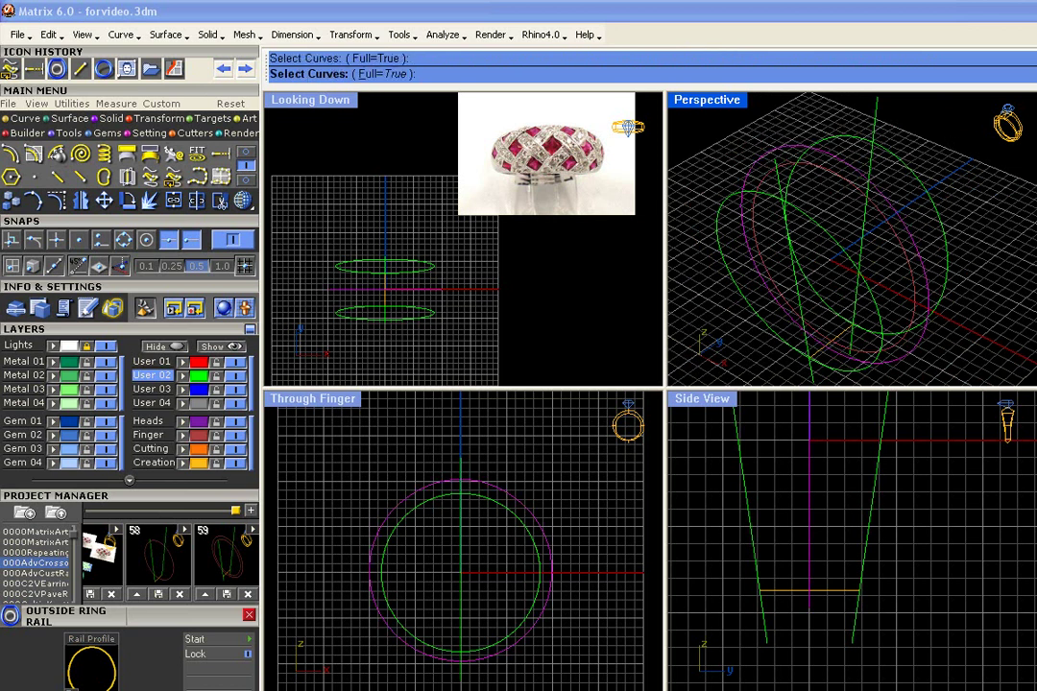
pyautogui.click(781, 183)
pyautogui.rightClick(987, 195)
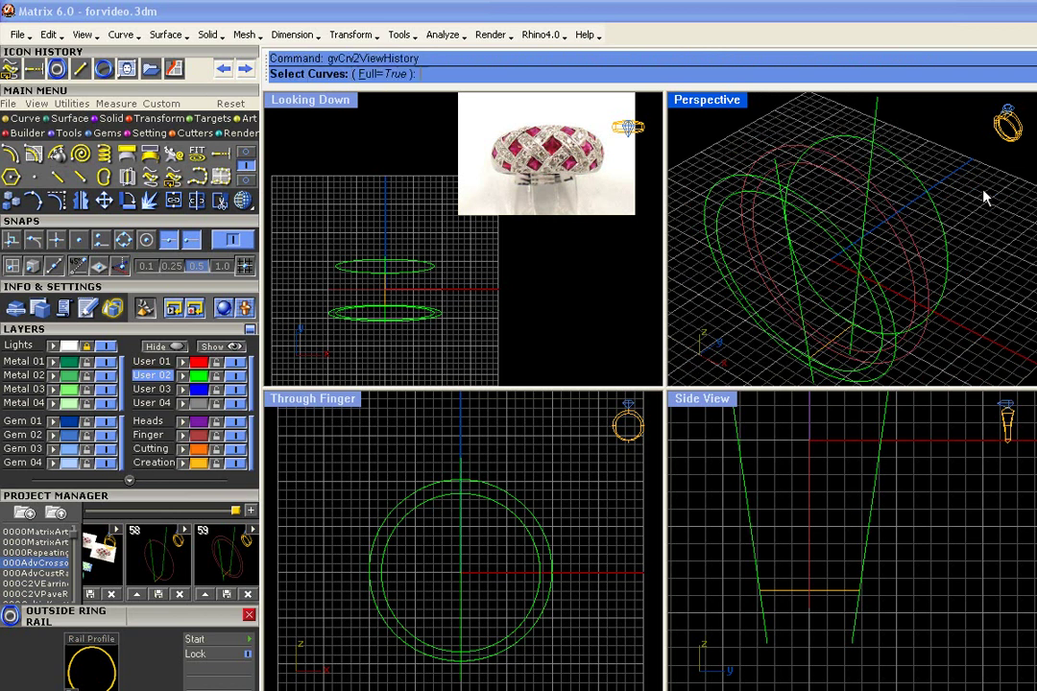
pyautogui.click(875, 115)
pyautogui.rightClick(790, 202)
# - Select all the ring curves and guide lines and save them as a new version in the Project Manager
pyautogui.moveTo(790, 202); pyautogui.dragTo(861, 263, button='right')
pyautogui.scroll(-3, 730, 225)
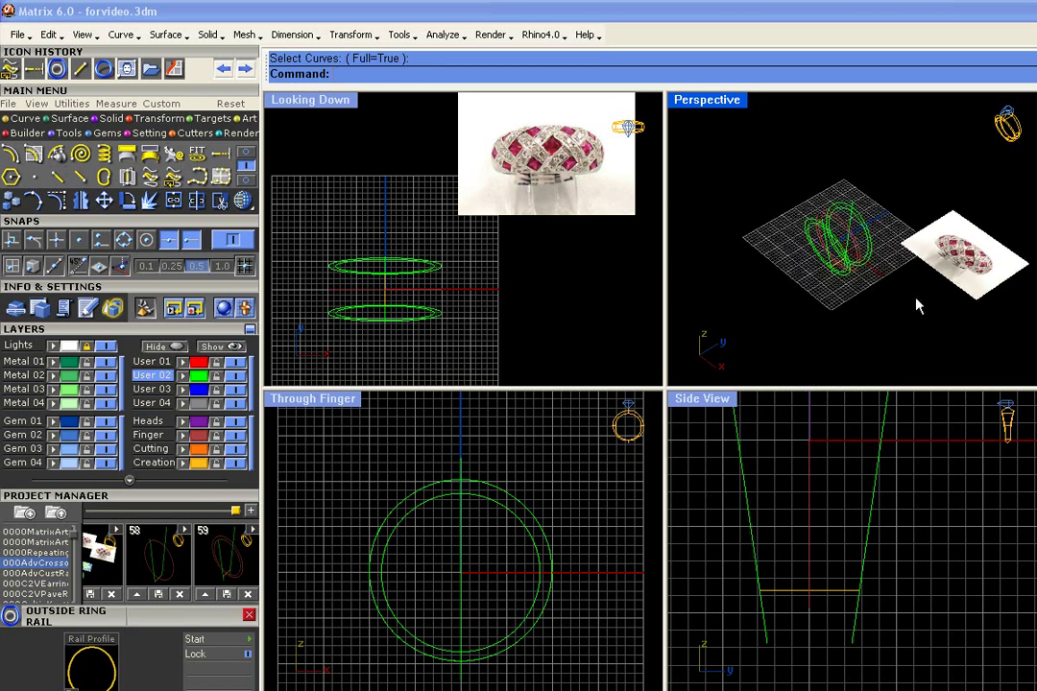
pyautogui.moveTo(852, 300); pyautogui.dragTo(730, 222)
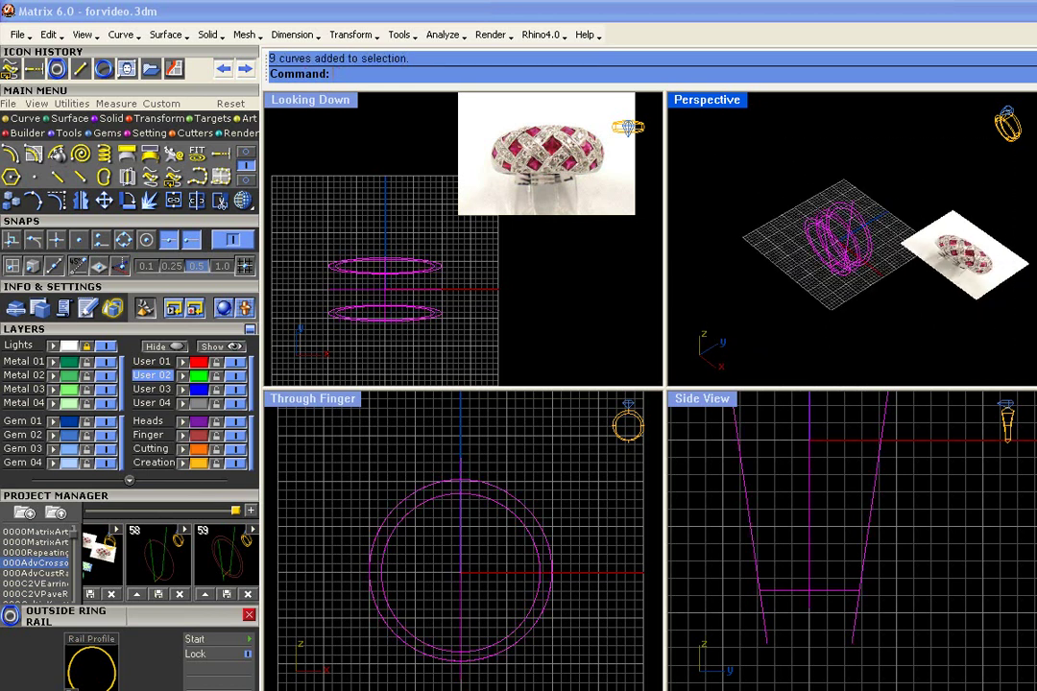
pyautogui.click(247, 513)
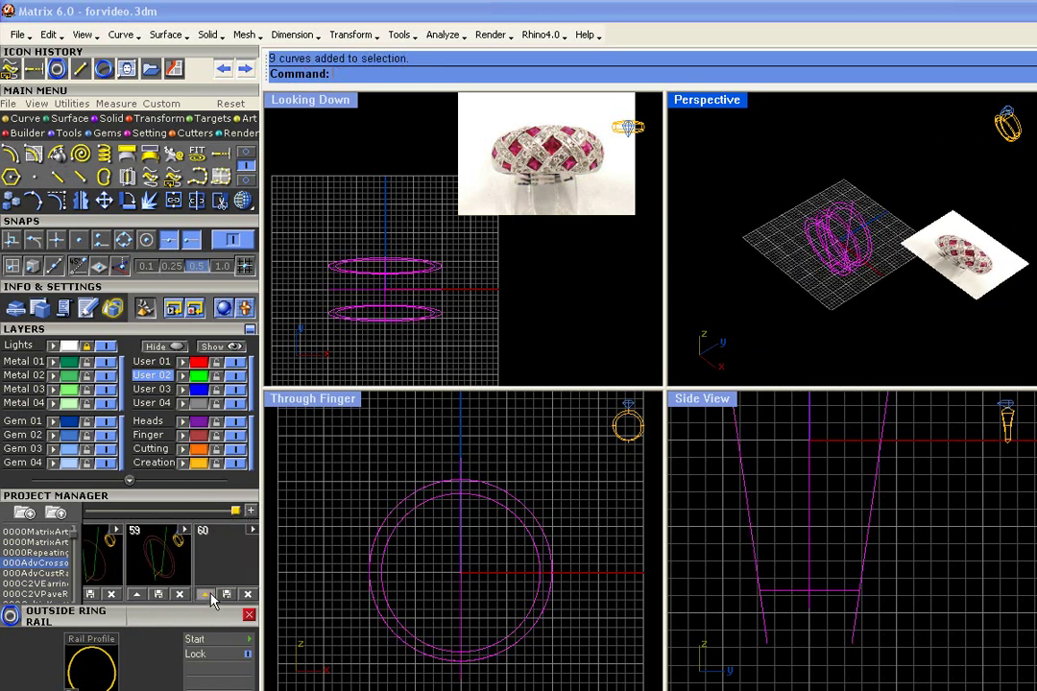
pyautogui.scroll(5, 898, 261)
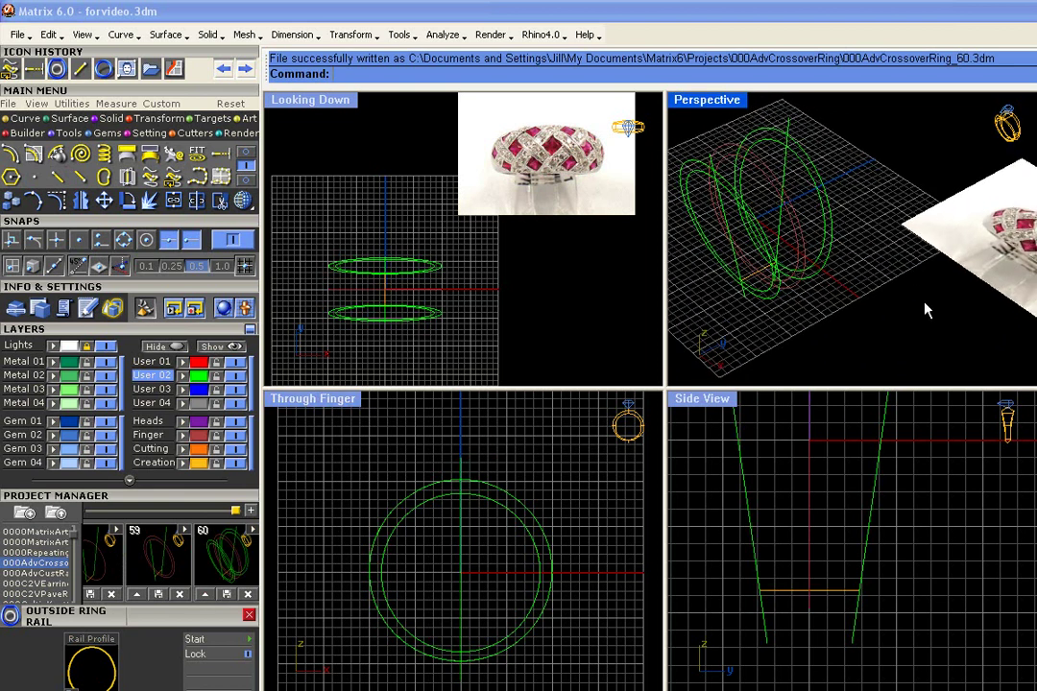
# - Copy the two slanted side lines in place, place one set on the User 04 layer and hide that layer
pyautogui.scroll(-2, 852, 238)
pyautogui.scroll(-2, 876, 479)
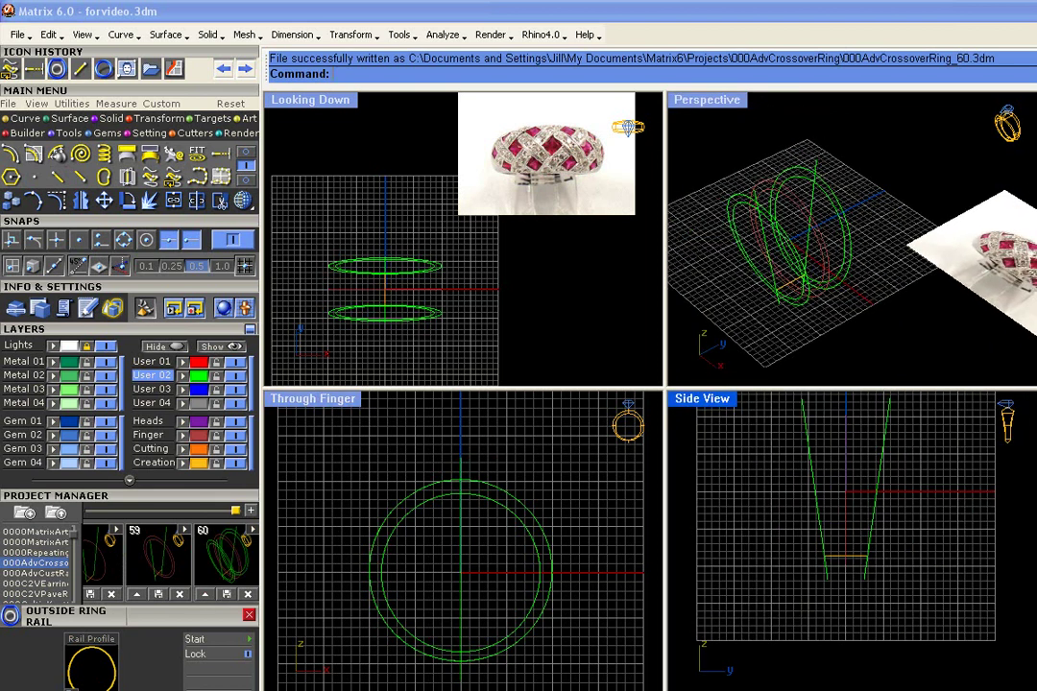
pyautogui.click(887, 451)
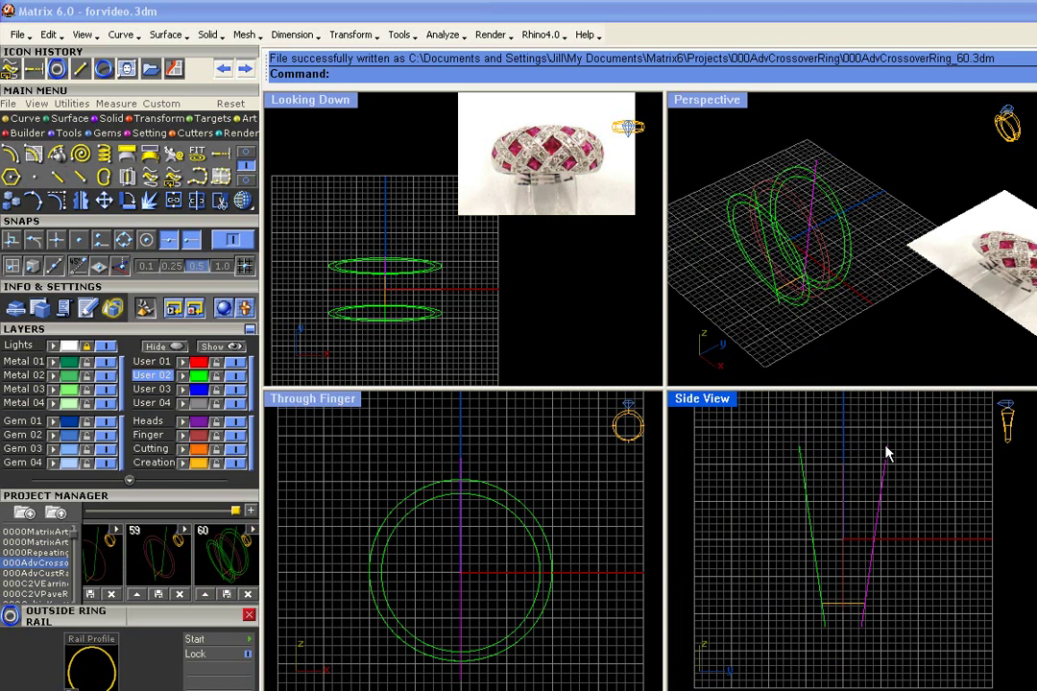
pyautogui.keyDown('shift'); pyautogui.click(803, 459); pyautogui.keyUp('shift')
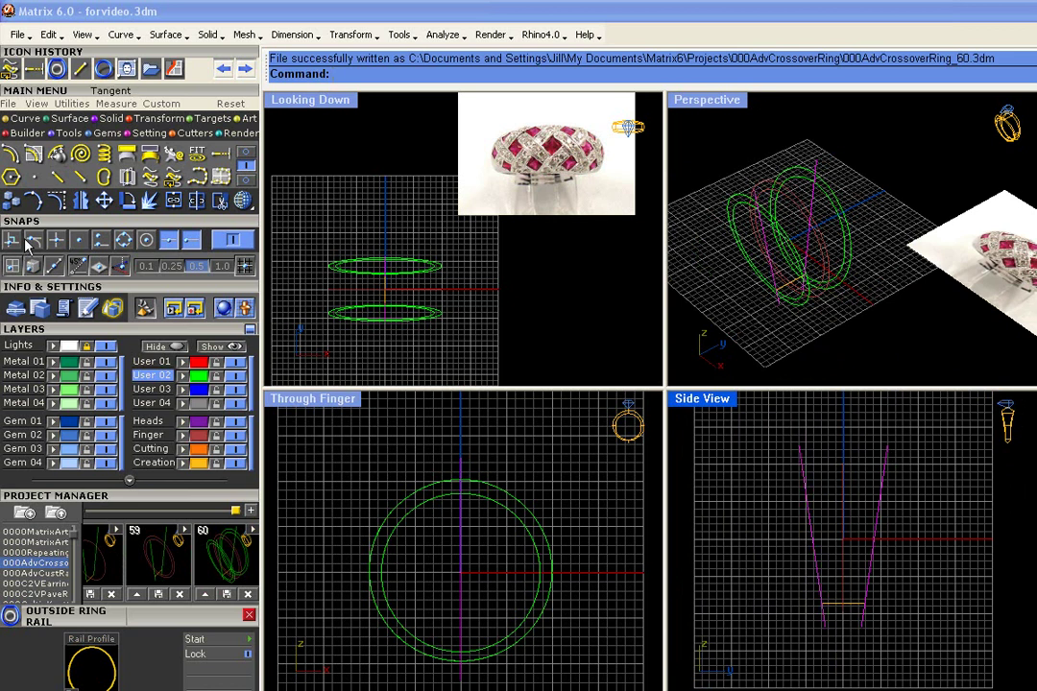
pyautogui.click(10, 176)
pyautogui.click(470, 74)
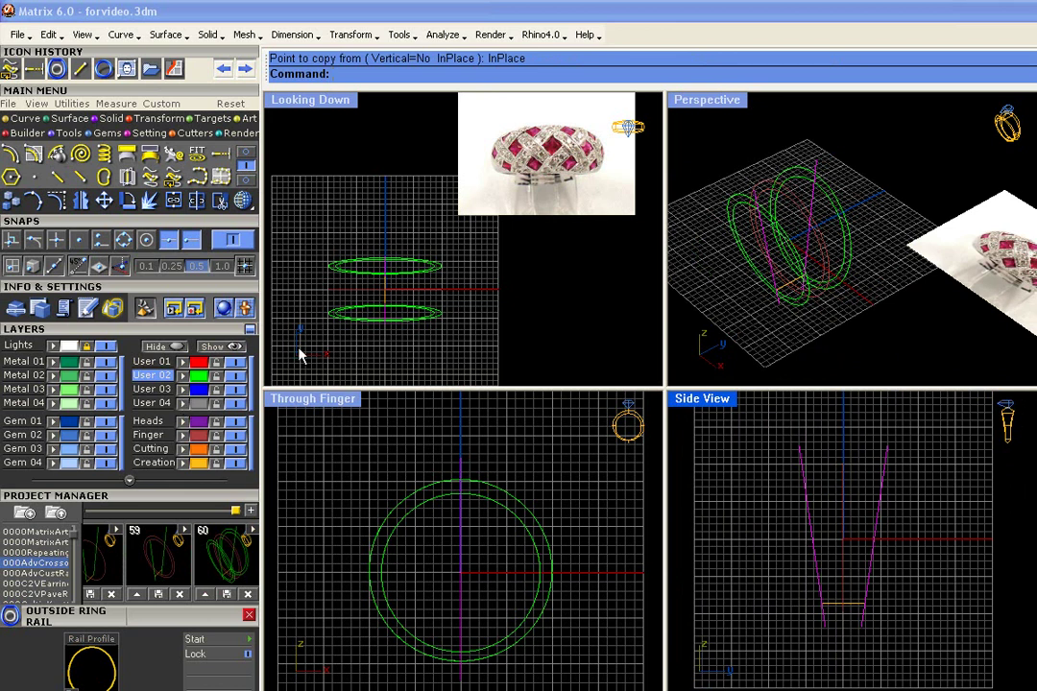
pyautogui.click(236, 403)
pyautogui.click(370, 424)
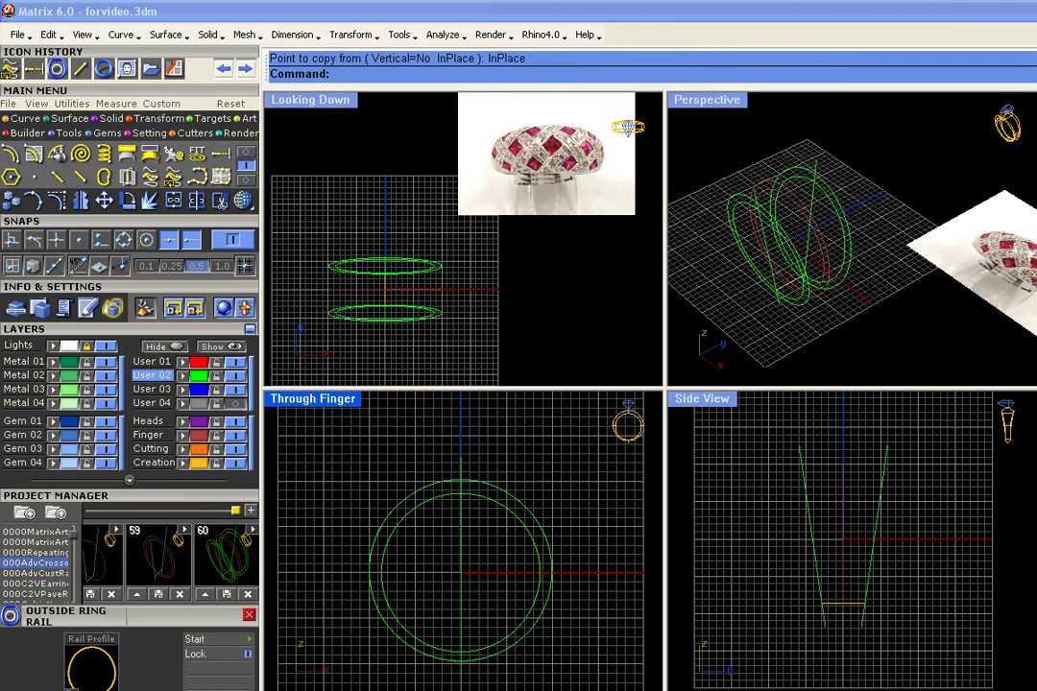
# - Split the two visible slanted side lines where they cross the inner and outer ring rails
pyautogui.scroll(2, 821, 212)
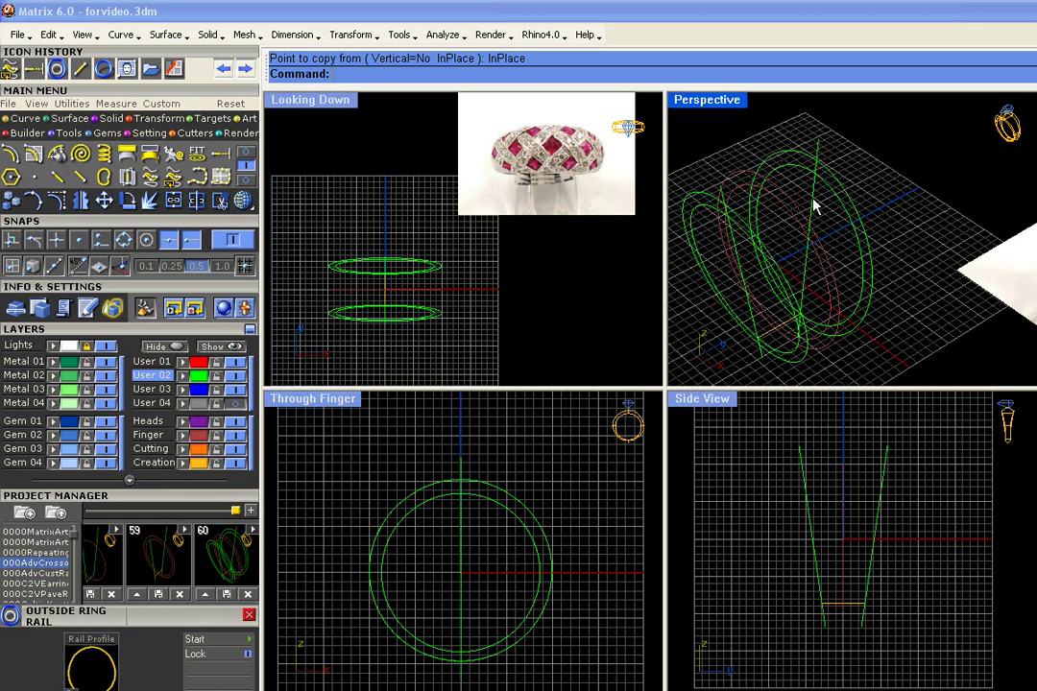
pyautogui.click(199, 202)
pyautogui.scroll(3, 745, 222)
pyautogui.click(744, 223)
pyautogui.click(822, 119)
pyautogui.press('Return')
pyautogui.click(858, 151)
# - Delete the middle pieces and outer ends of both split lines, keeping the short segments between the inner and outer rails
pyautogui.scroll(-2, 858, 151)
pyautogui.click(881, 162)
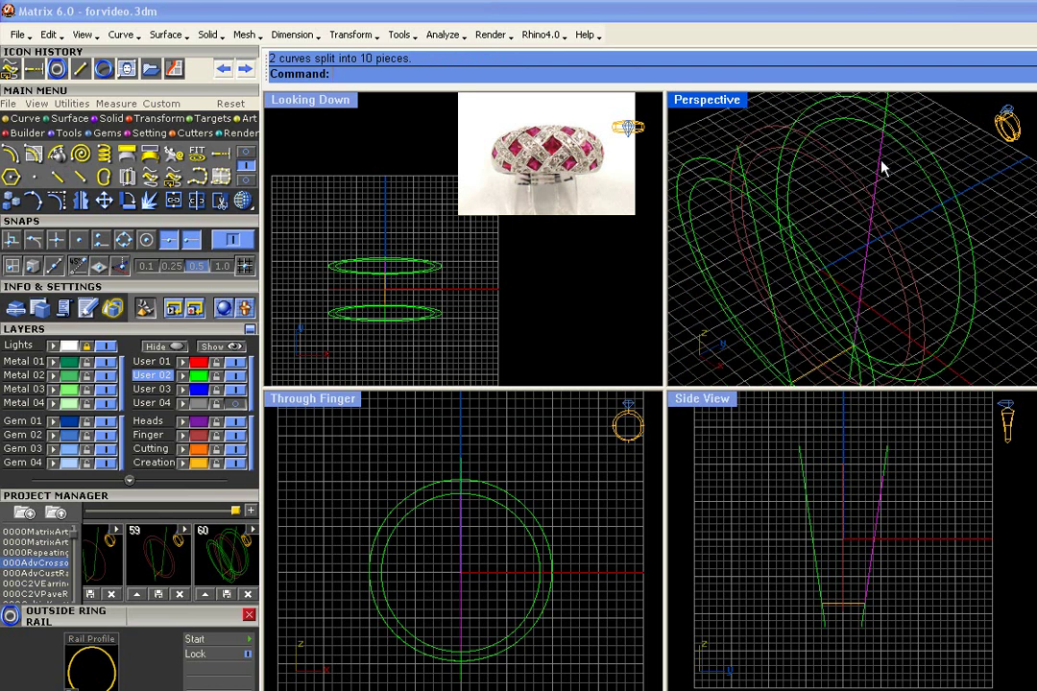
pyautogui.scroll(-3, 1030, 238)
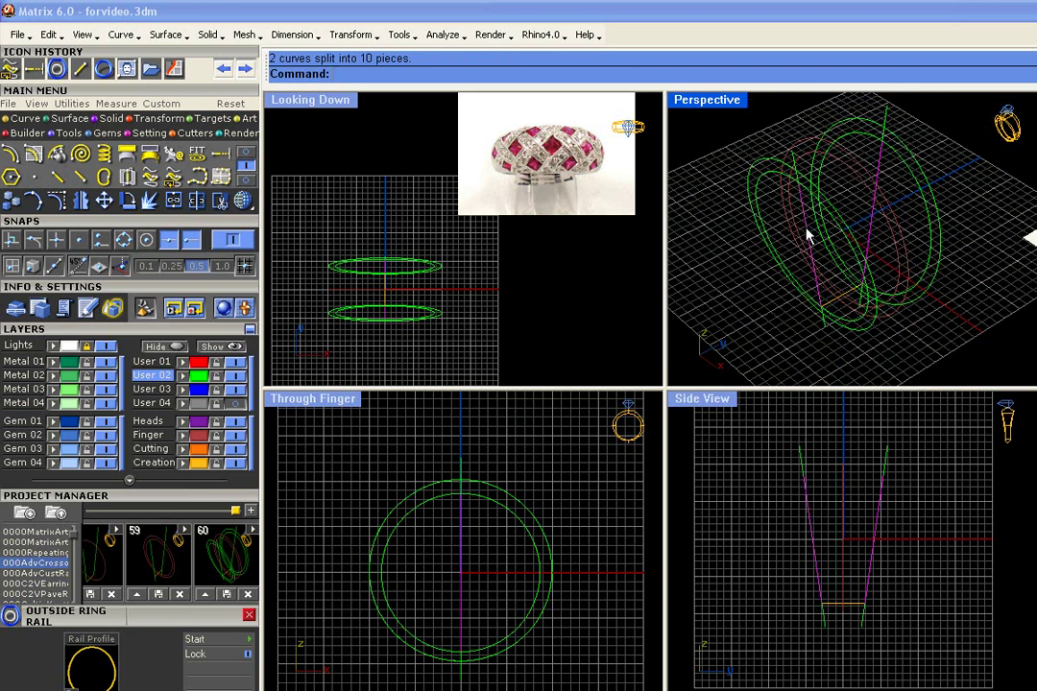
pyautogui.scroll(4, 806, 232)
pyautogui.moveTo(771, 198); pyautogui.dragTo(861, 127, button='right')
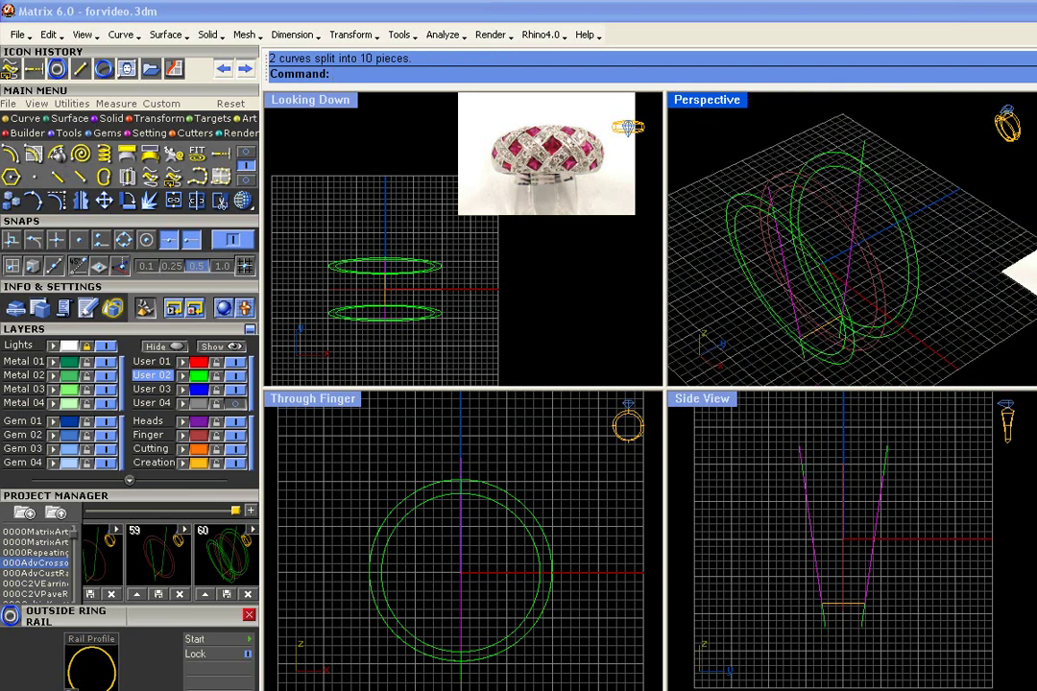
pyautogui.click(826, 635)
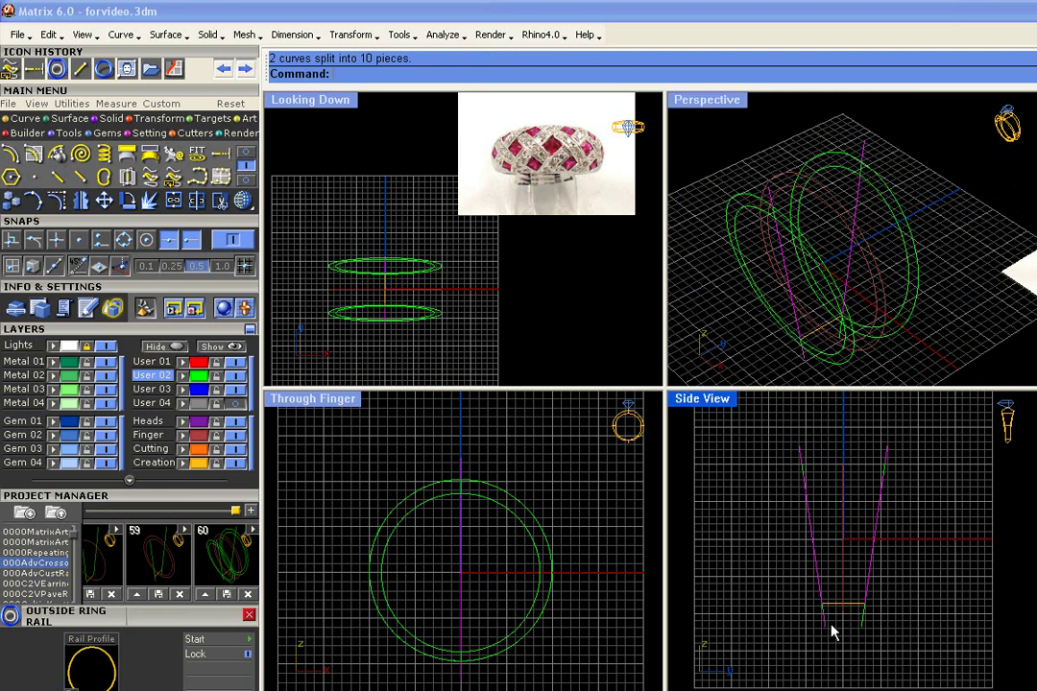
pyautogui.press('Delete')
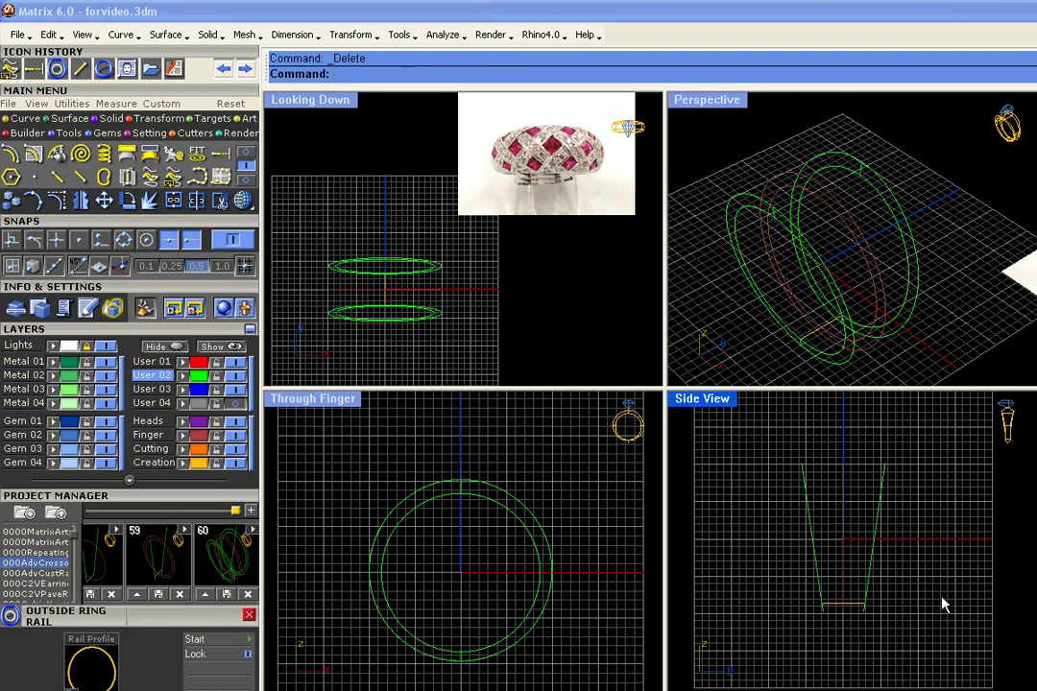
# - Move the four short segments between the inner and outer rails, at the ring's top and bottom, to the Creation layer
pyautogui.moveTo(833, 313); pyautogui.dragTo(774, 199, button='right')
pyautogui.click(765, 209)
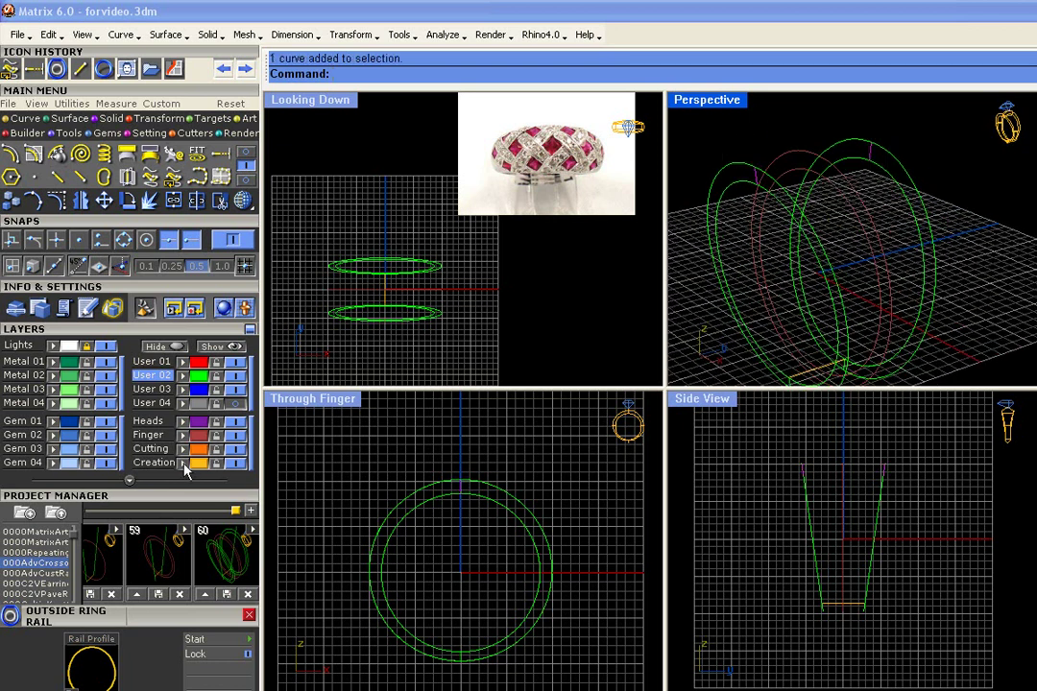
pyautogui.moveTo(759, 288); pyautogui.dragTo(704, 290, button='right')
pyautogui.scroll(6, 819, 343)
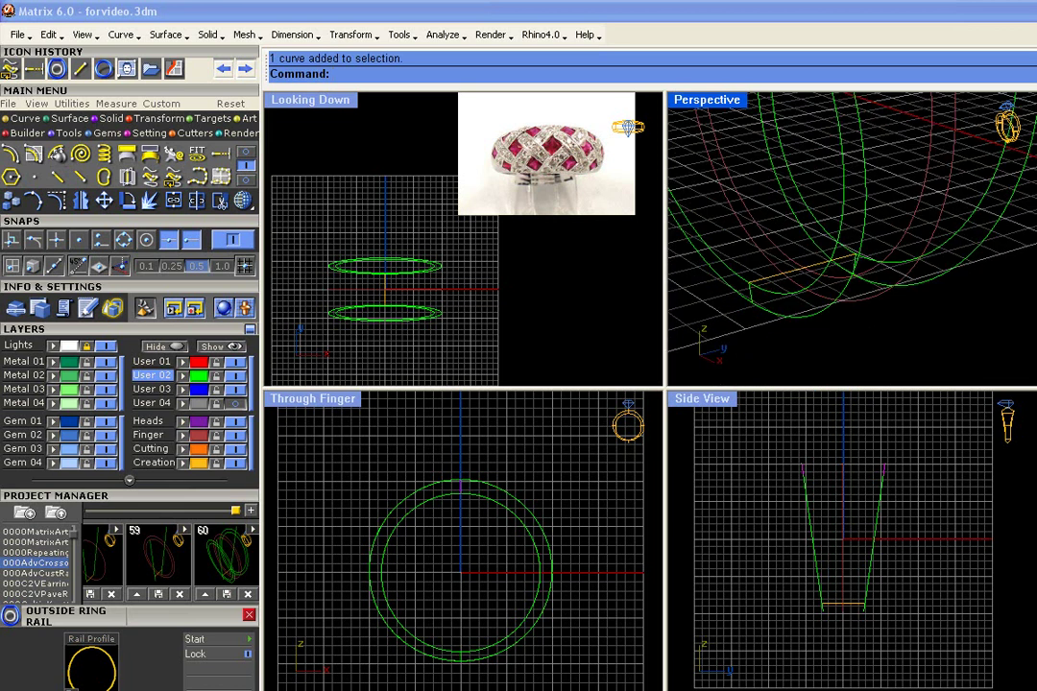
pyautogui.moveTo(828, 261); pyautogui.dragTo(874, 311)
pyautogui.hotkey('ctrl', 'z')
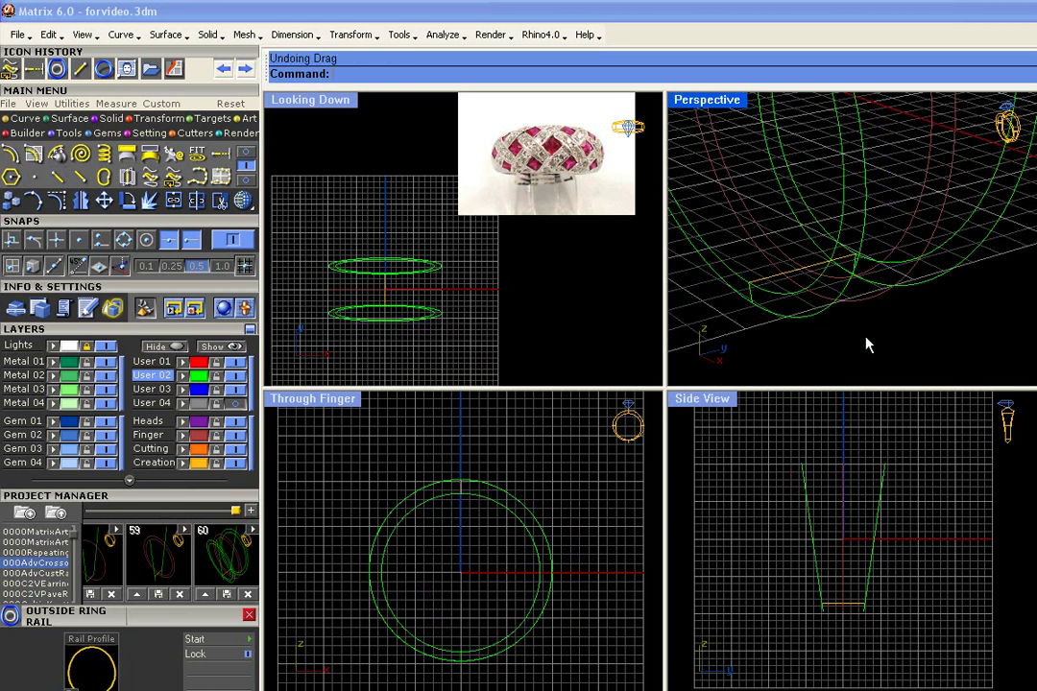
pyautogui.scroll(2, 858, 272)
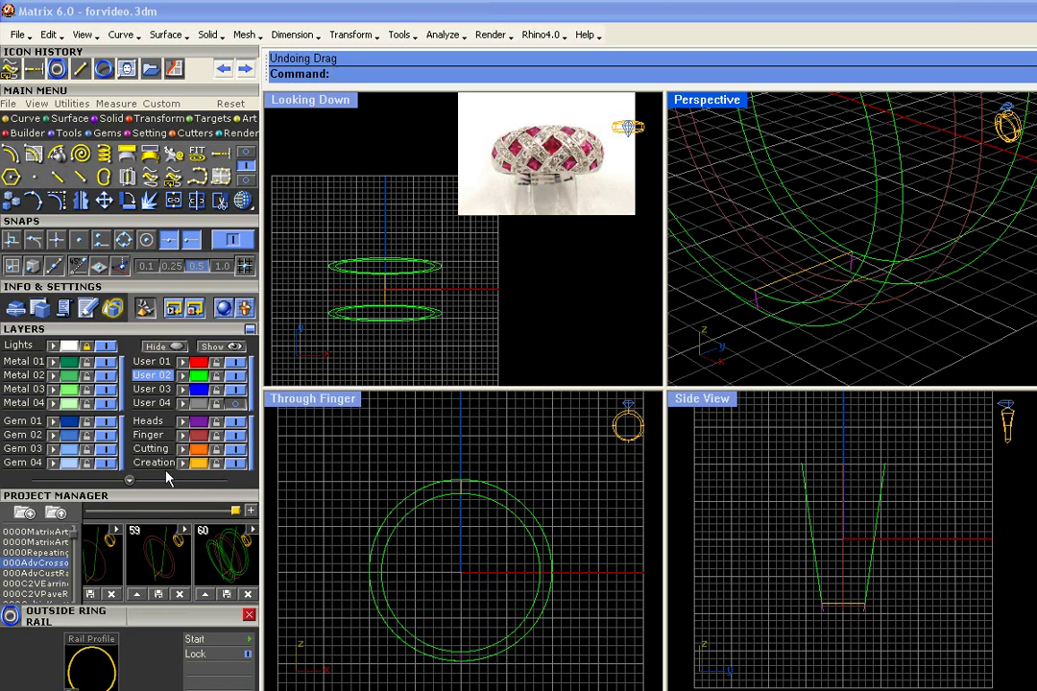
pyautogui.click(601, 446)
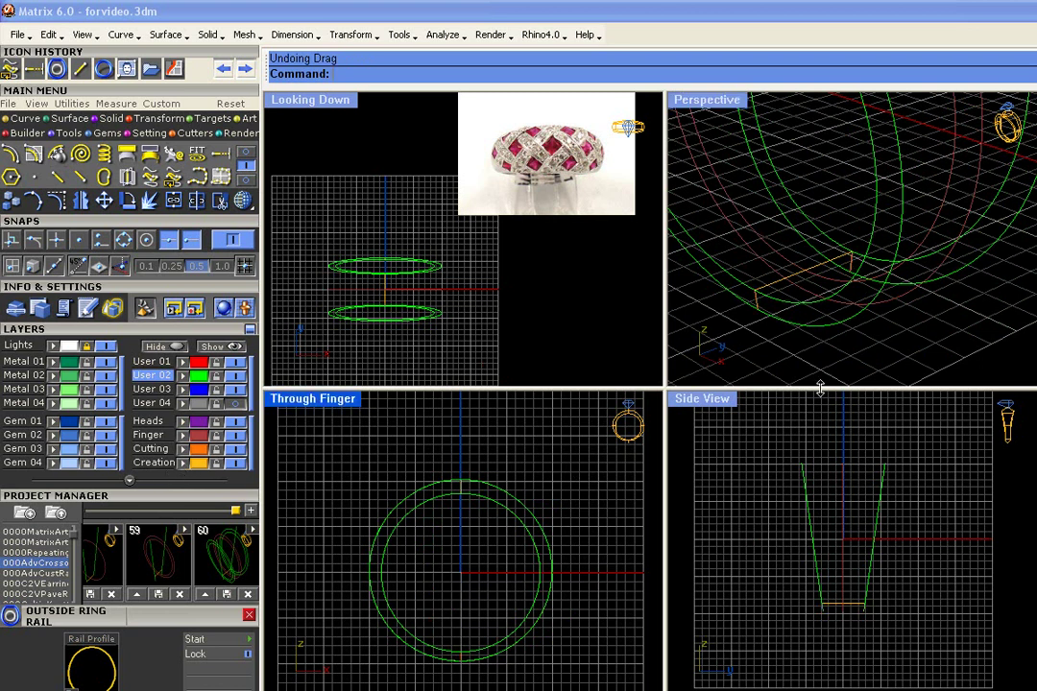
# - Draw a line on the Creation layer joining the inner ends of the two short segments at the ring's top
pyautogui.scroll(-6, 929, 208)
pyautogui.moveTo(929, 209); pyautogui.dragTo(835, 240, button='right')
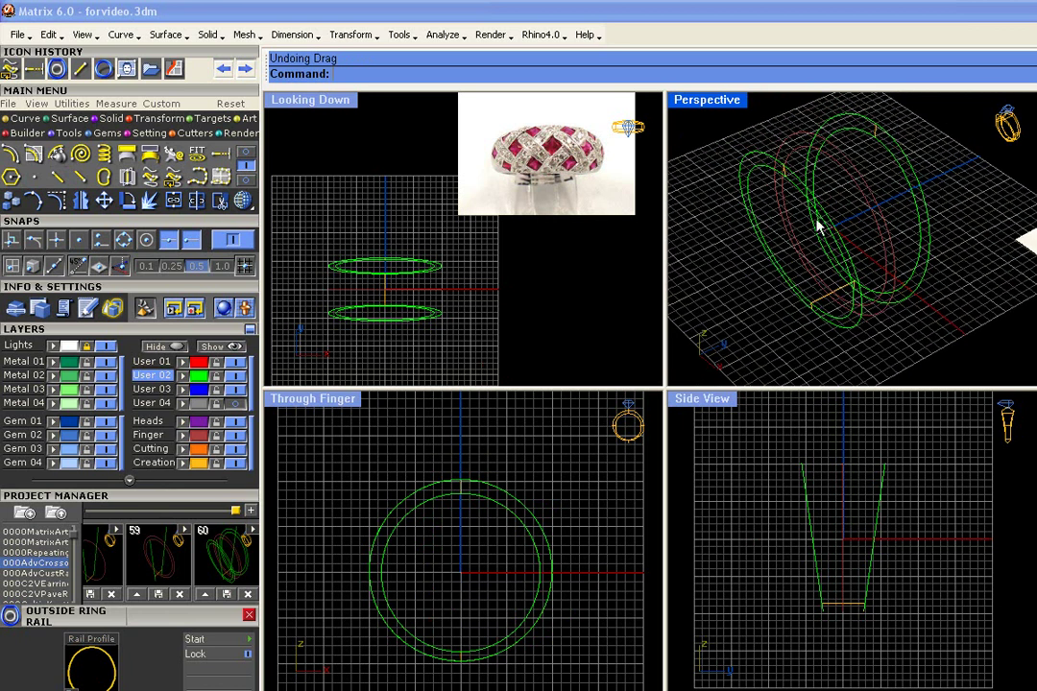
pyautogui.click(246, 150)
pyautogui.click(35, 154)
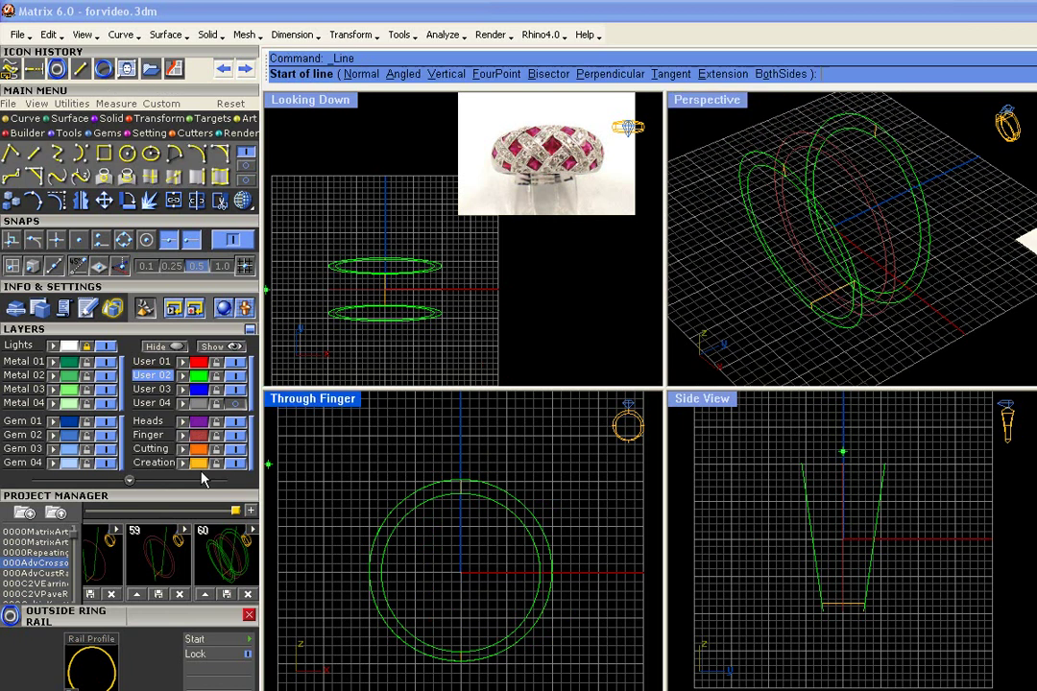
pyautogui.click(151, 464)
pyautogui.scroll(5, 759, 315)
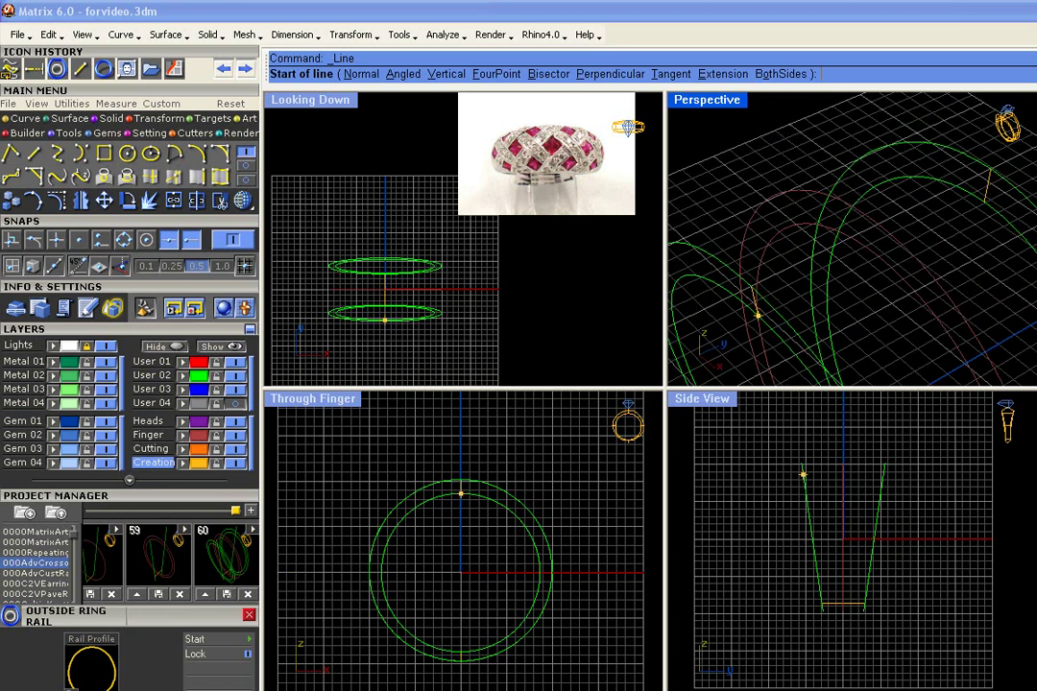
pyautogui.click(761, 317)
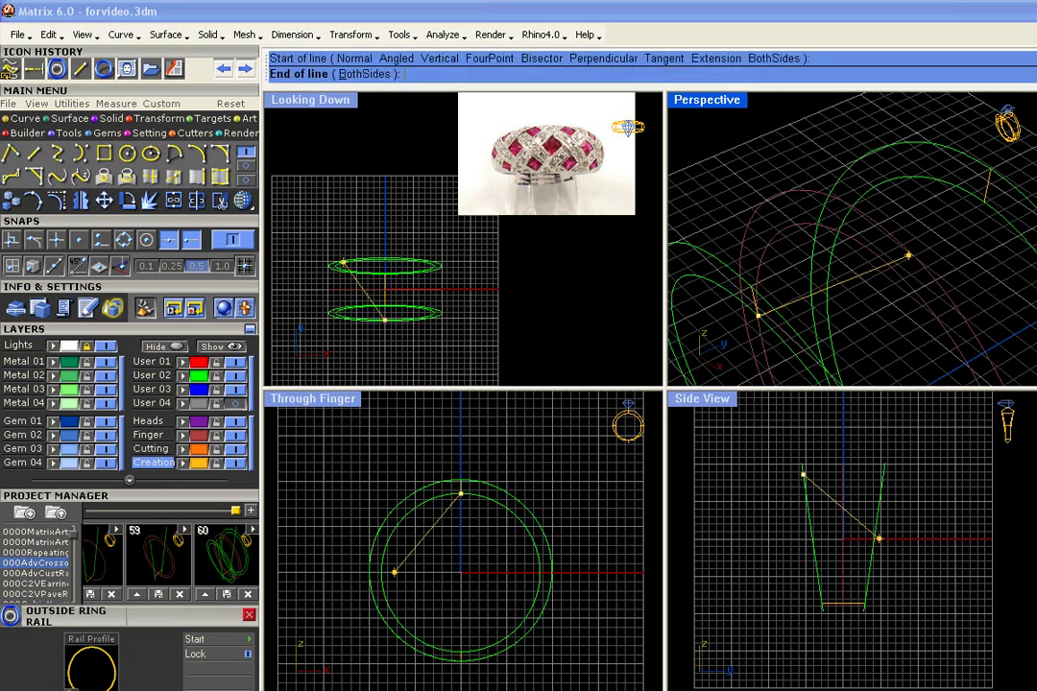
pyautogui.click(986, 202)
pyautogui.moveTo(892, 213); pyautogui.dragTo(948, 226, button='right')
pyautogui.scroll(-3, 856, 155)
# - Save the file, then store all the curves, including the new top line, as another project version
pyautogui.hotkey('ctrl', 's')
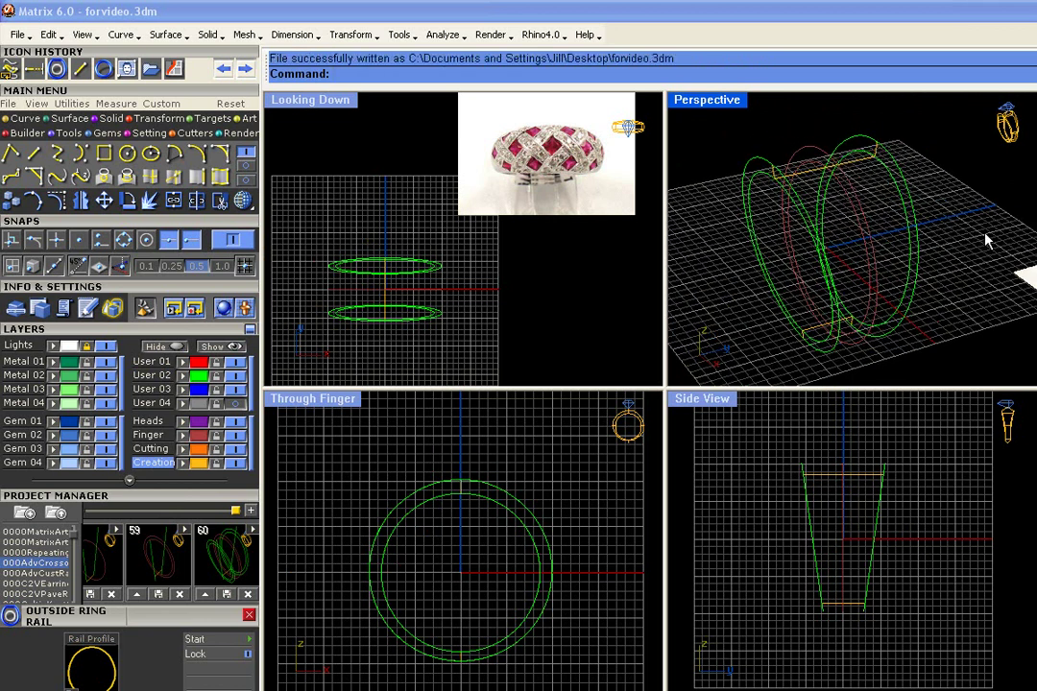
pyautogui.scroll(-6, 949, 176)
pyautogui.moveTo(1023, 354); pyautogui.dragTo(830, 158)
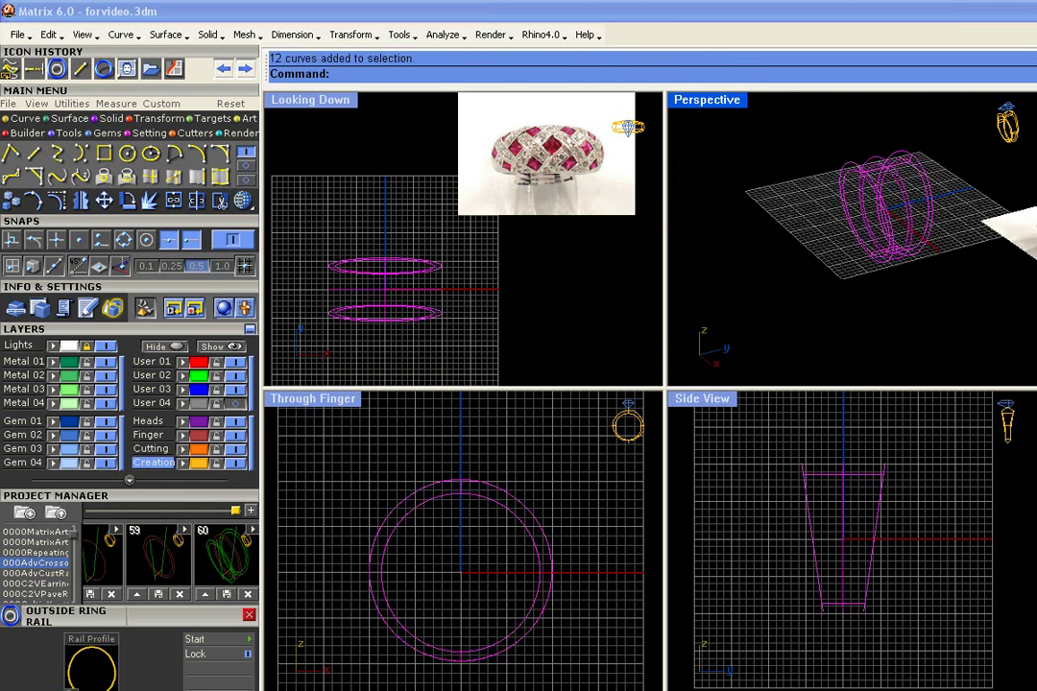
pyautogui.click(247, 511)
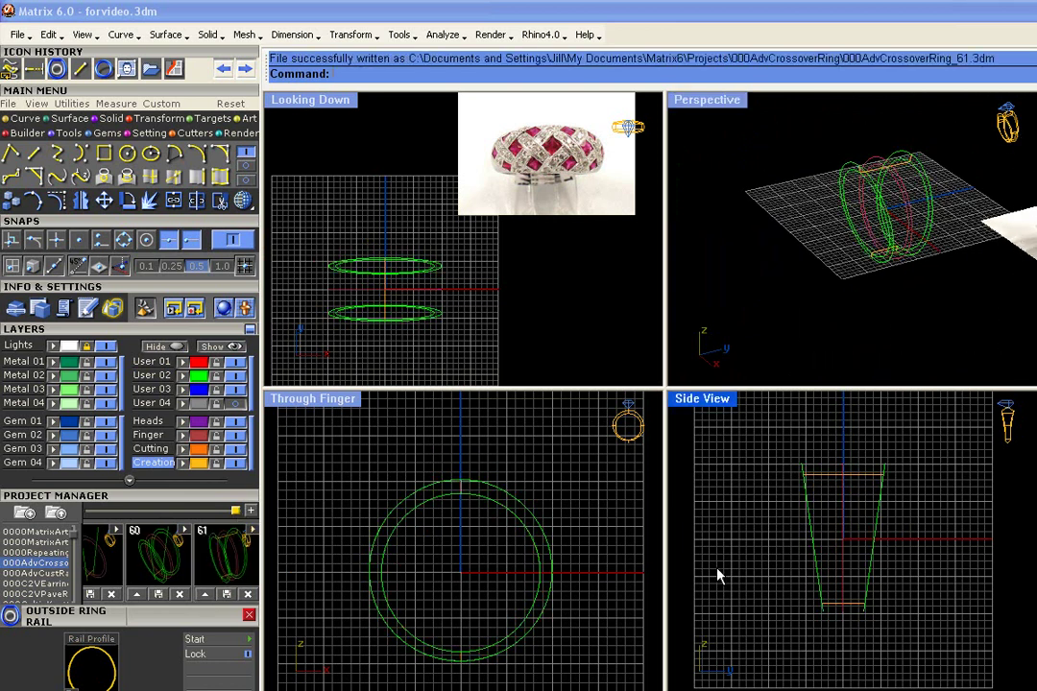
# - Draw a downward-bowing arc in Side View joining the outer ends of the two bottom segments, shaped by its start direction
pyautogui.scroll(5, 874, 221)
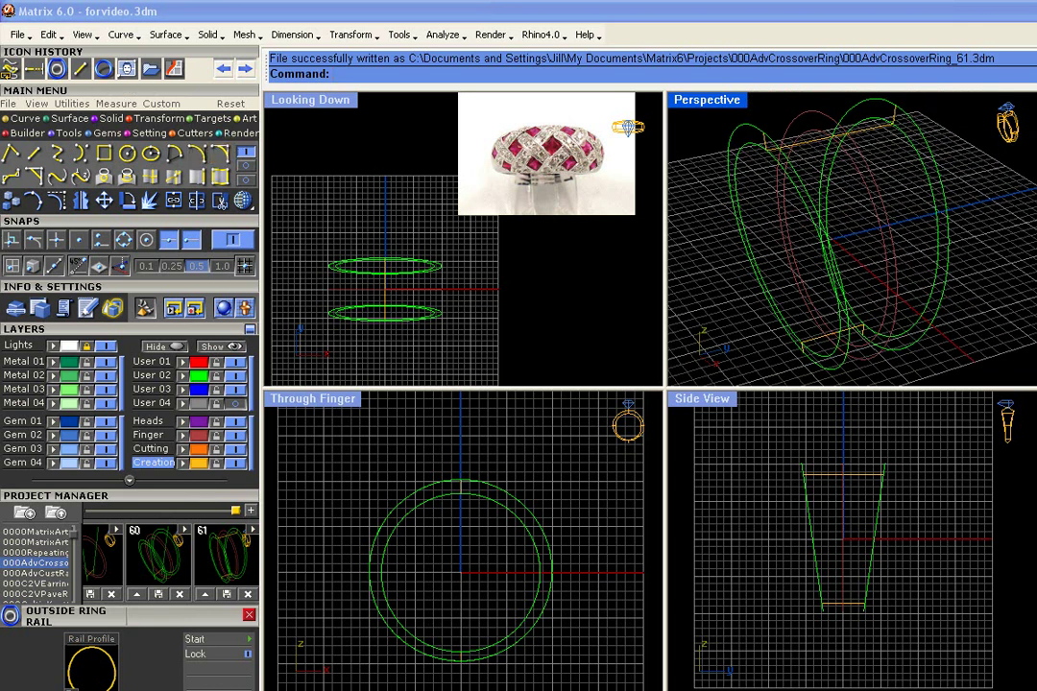
pyautogui.click(174, 151)
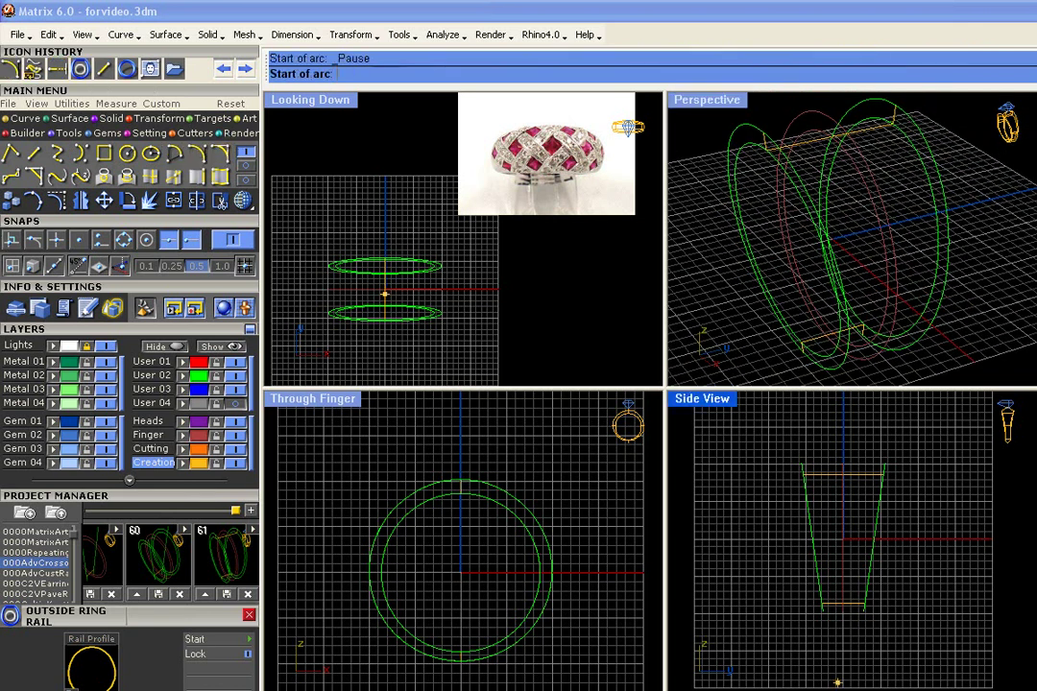
pyautogui.scroll(8, 829, 625)
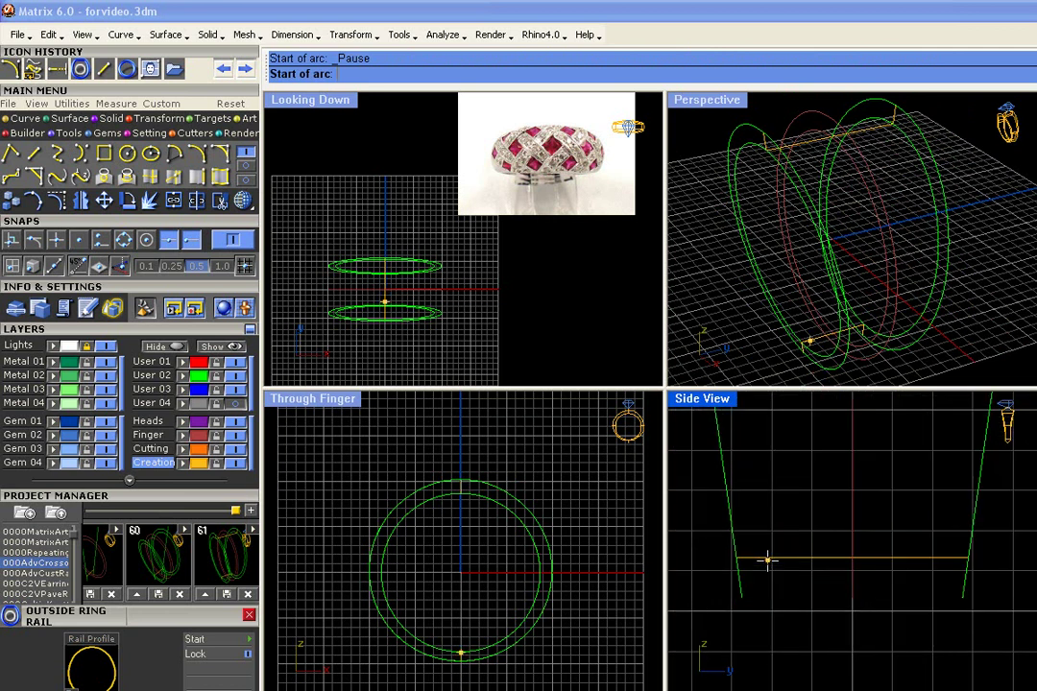
pyautogui.scroll(-1, 767, 560)
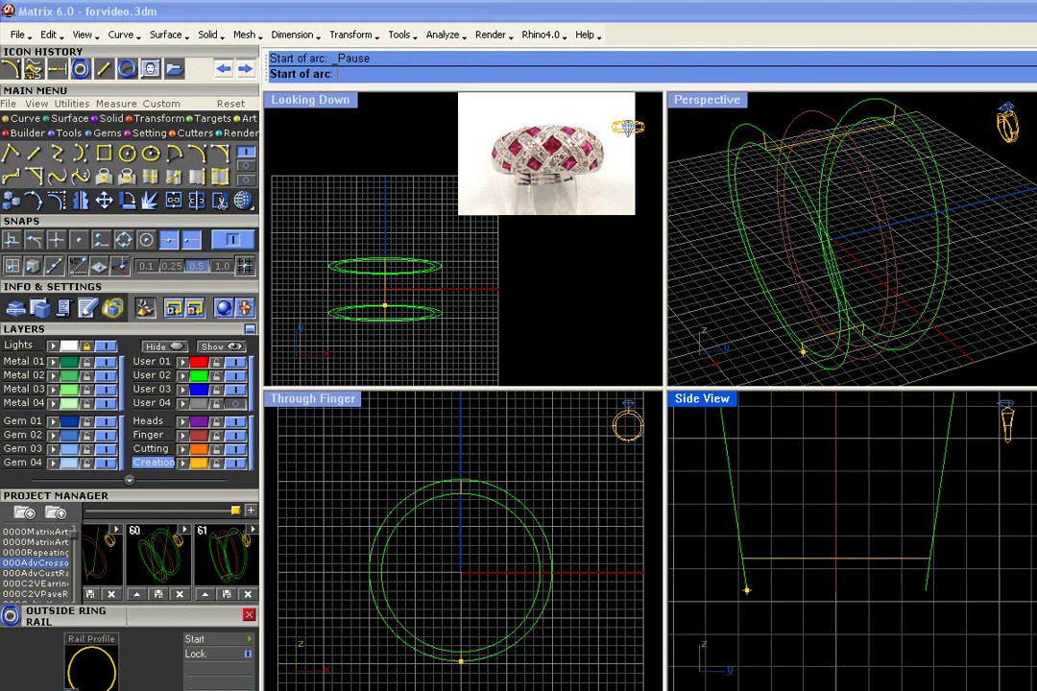
pyautogui.click(746, 589)
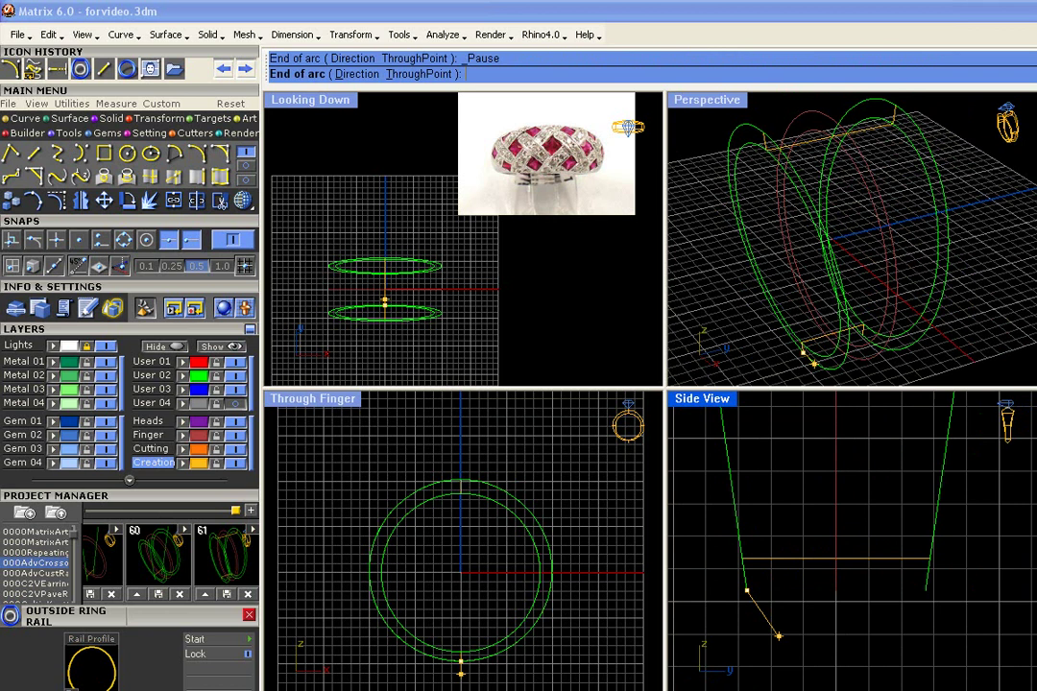
pyautogui.click(925, 590)
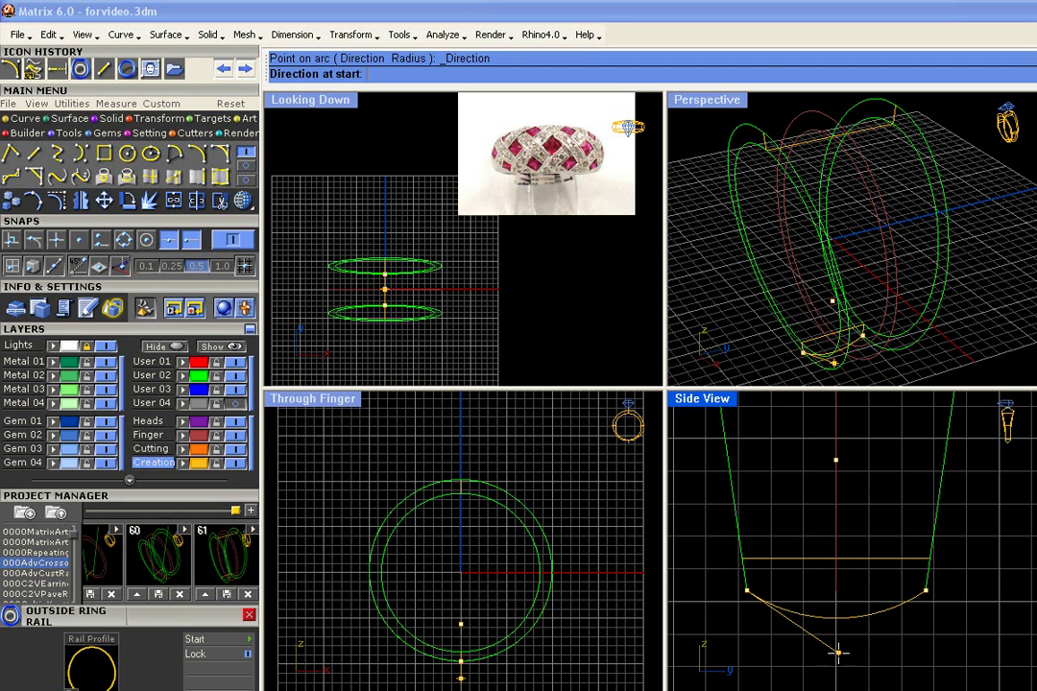
pyautogui.click(838, 653)
# - Try a shallow upward-bowing arc in Side View between the outer ends of the two top segments, and delete it
pyautogui.scroll(-12, 834, 651)
pyautogui.scroll(11, 820, 523)
pyautogui.rightClick(815, 530)
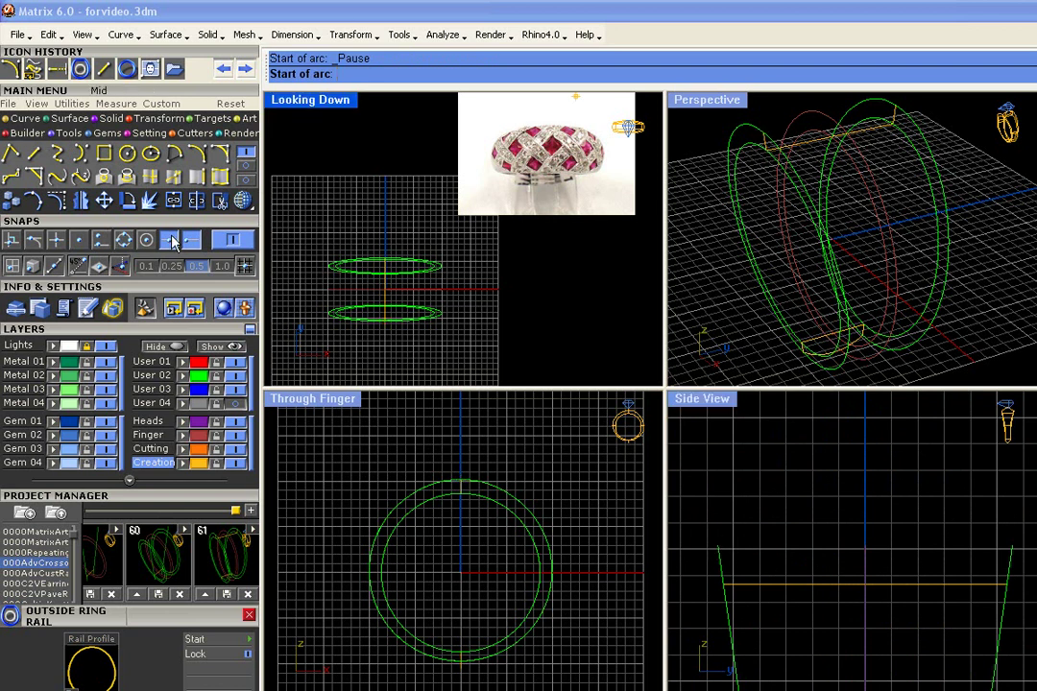
pyautogui.click(718, 546)
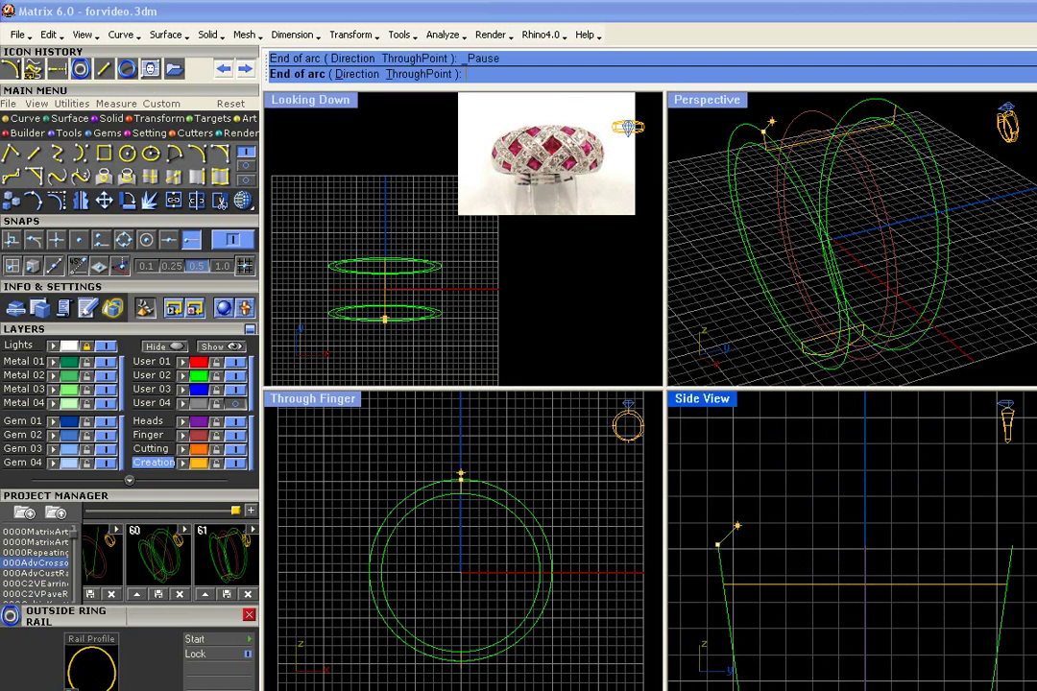
pyautogui.click(1012, 544)
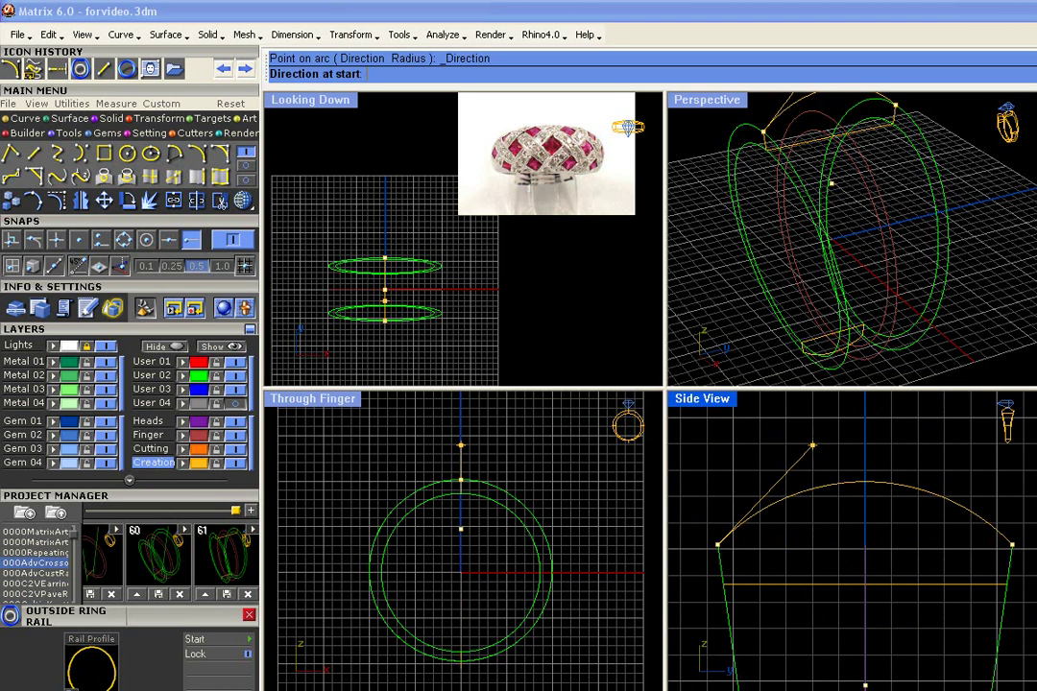
pyautogui.click(822, 444)
pyautogui.scroll(-5, 758, 270)
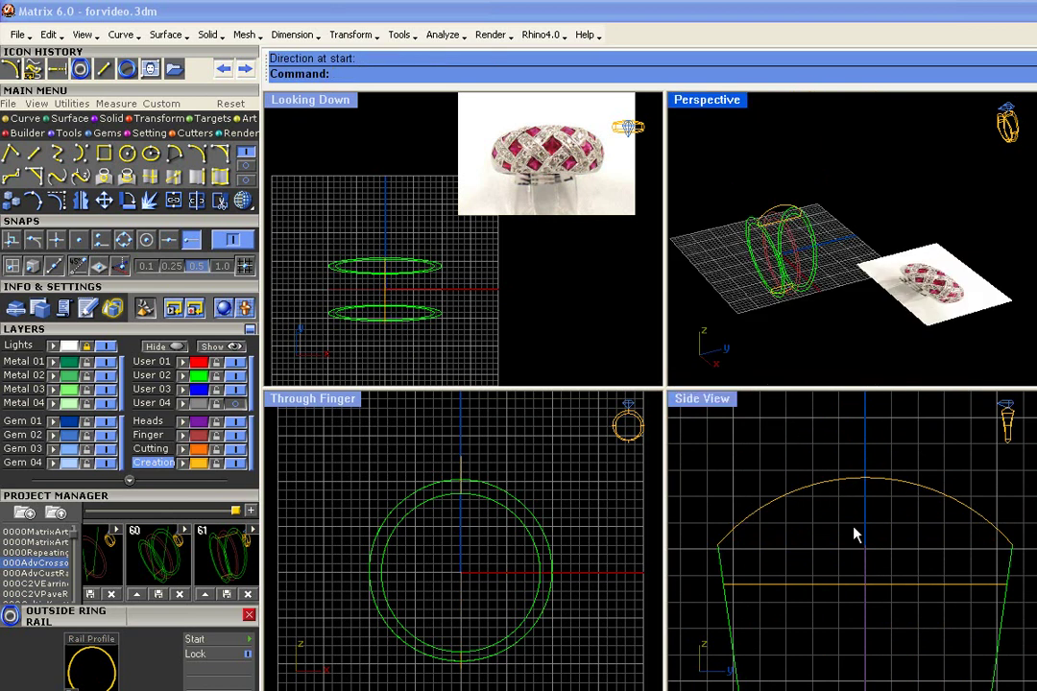
pyautogui.scroll(-5, 831, 595)
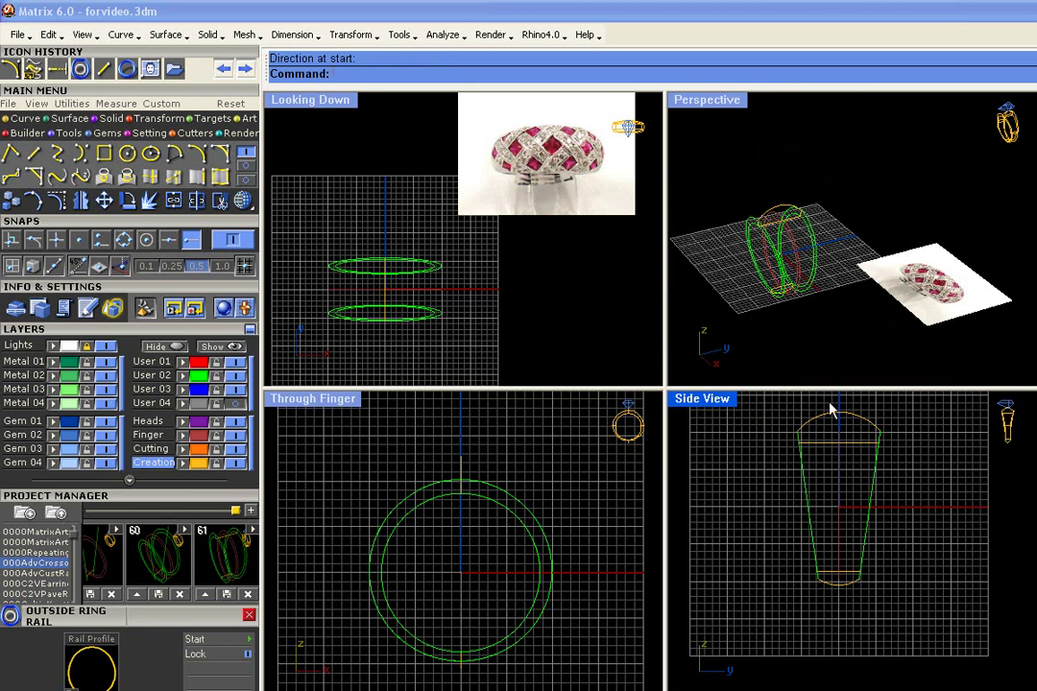
pyautogui.scroll(5, 815, 429)
pyautogui.click(815, 469)
pyautogui.press('Delete')
# - Draw a tall upward-bowing arc in Side View joining the outer ends of the two top segments, with a steep start direction
pyautogui.moveTo(812, 465); pyautogui.dragTo(816, 457, button='right')
pyautogui.rightClick(773, 475)
pyautogui.click(774, 485)
pyautogui.click(931, 488)
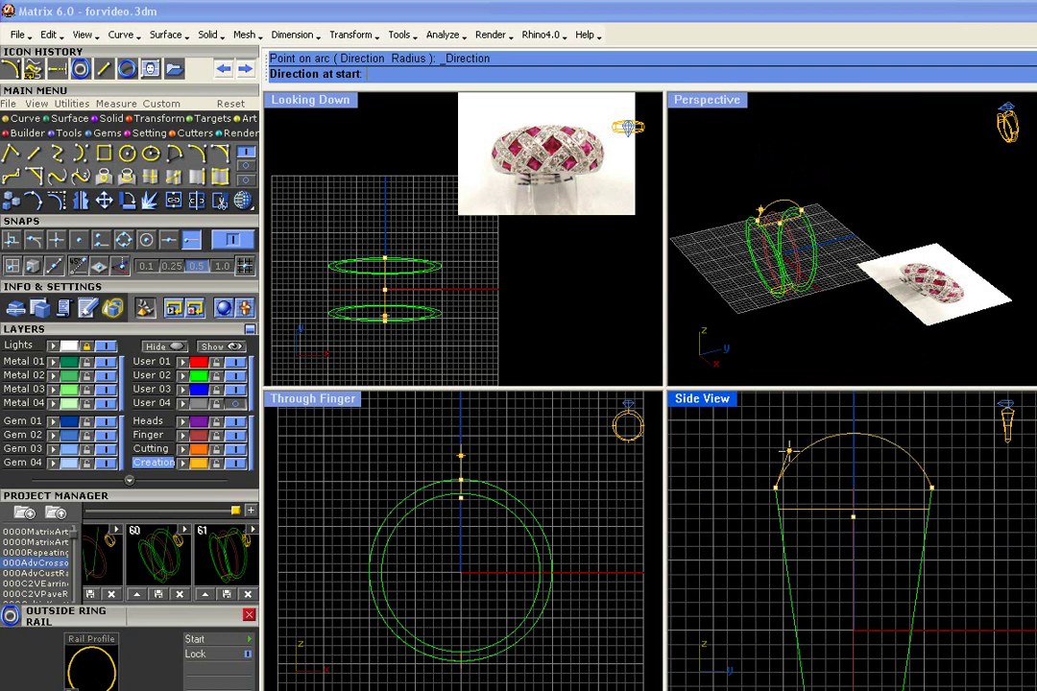
pyautogui.click(793, 449)
# - Select all the curves, including the top and bottom arcs, and store them as another project version
pyautogui.scroll(-4, 766, 472)
pyautogui.scroll(-2, 878, 487)
pyautogui.moveTo(1018, 185); pyautogui.dragTo(715, 376)
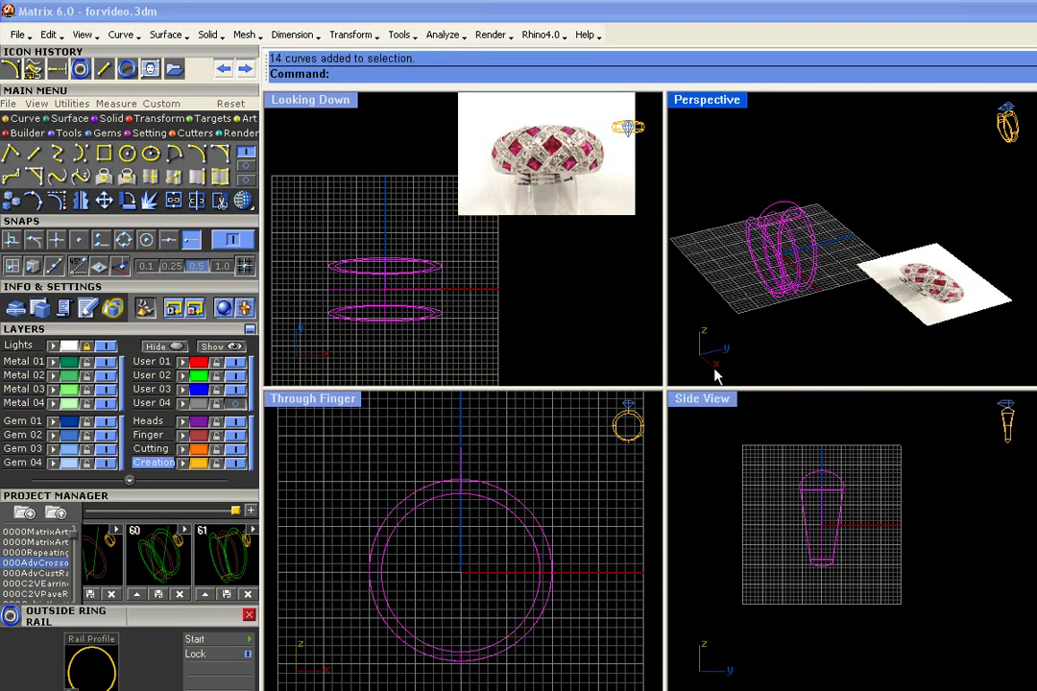
pyautogui.click(249, 511)
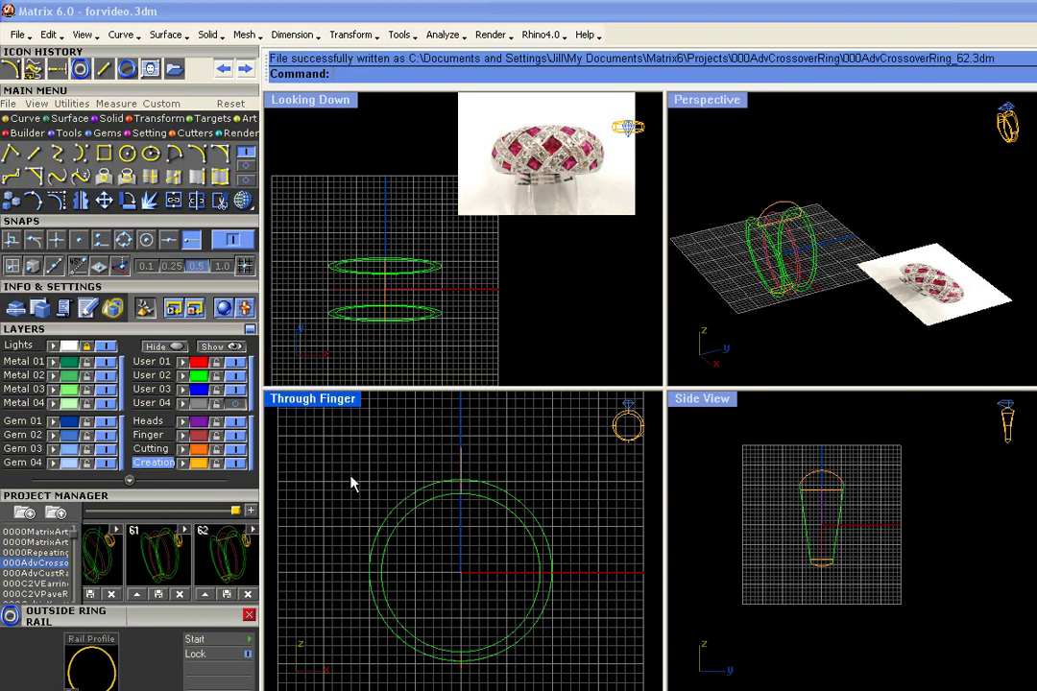
# - Examine the line, short segments and arc that form the cross-section profiles at the ring's top and bottom in Perspective
pyautogui.scroll(5, 852, 240)
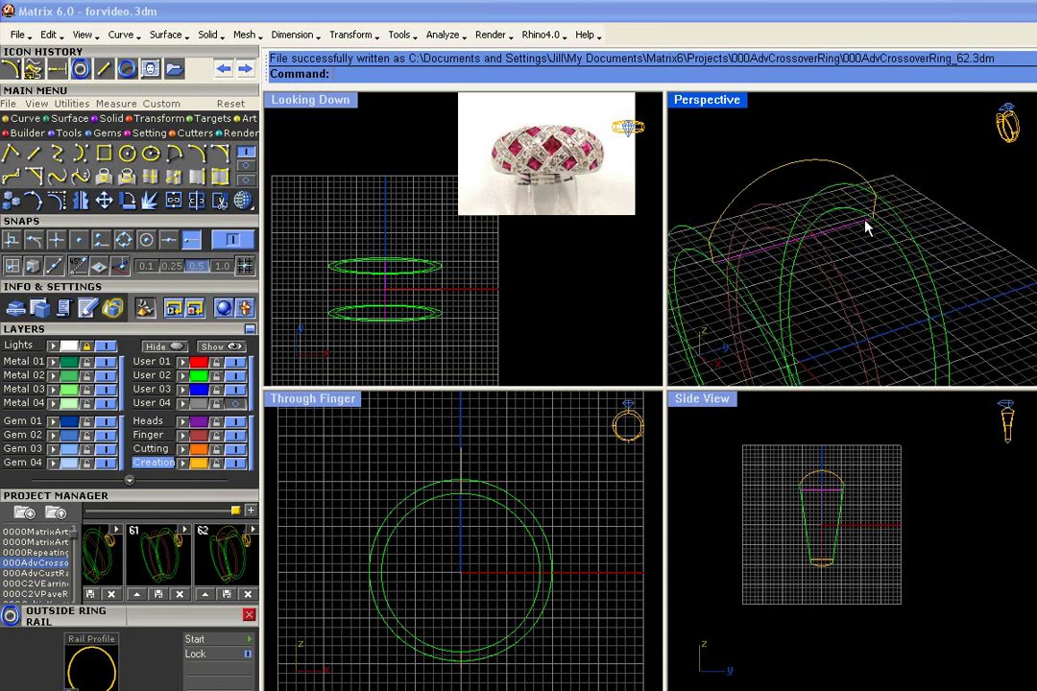
pyautogui.click(874, 210)
pyautogui.click(707, 259)
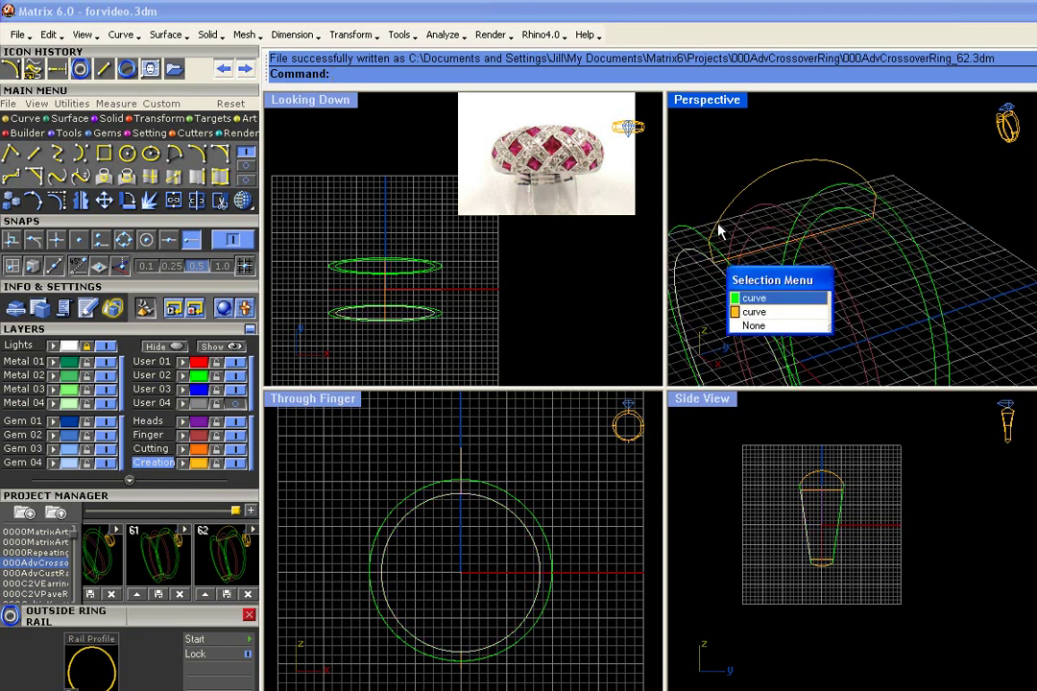
pyautogui.click(713, 250)
pyautogui.click(757, 295)
pyautogui.scroll(-4, 722, 169)
pyautogui.click(867, 317)
pyautogui.keyDown('shift'); pyautogui.moveTo(867, 318); pyautogui.dragTo(858, 228, button='right'); pyautogui.keyUp('shift')
pyautogui.scroll(5, 745, 286)
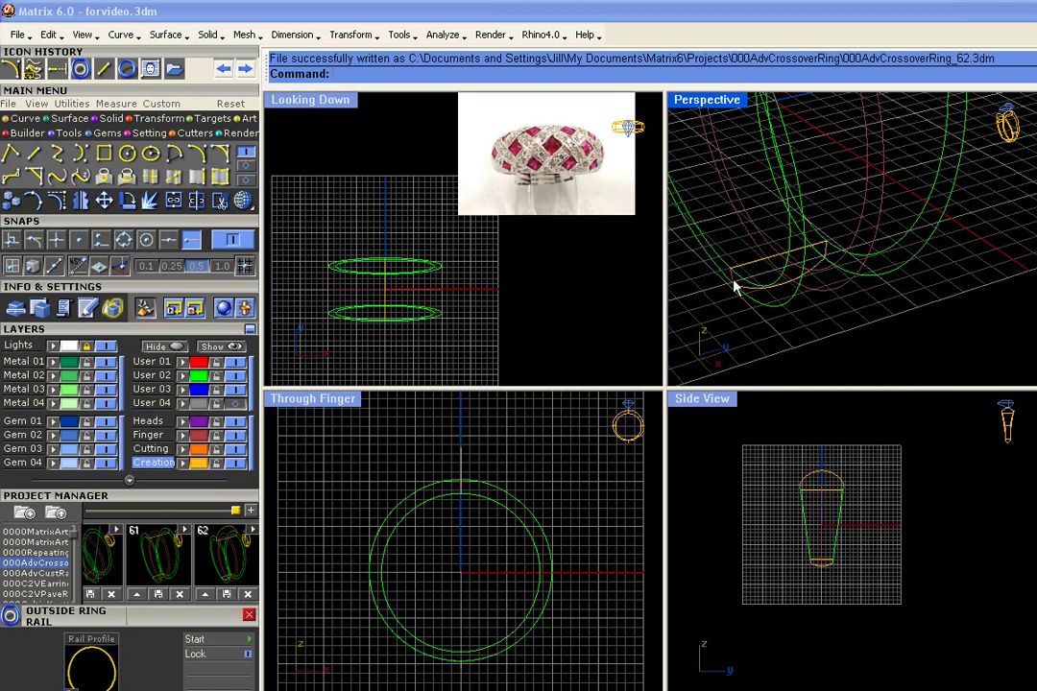
pyautogui.moveTo(790, 287); pyautogui.dragTo(1032, 223, button='right')
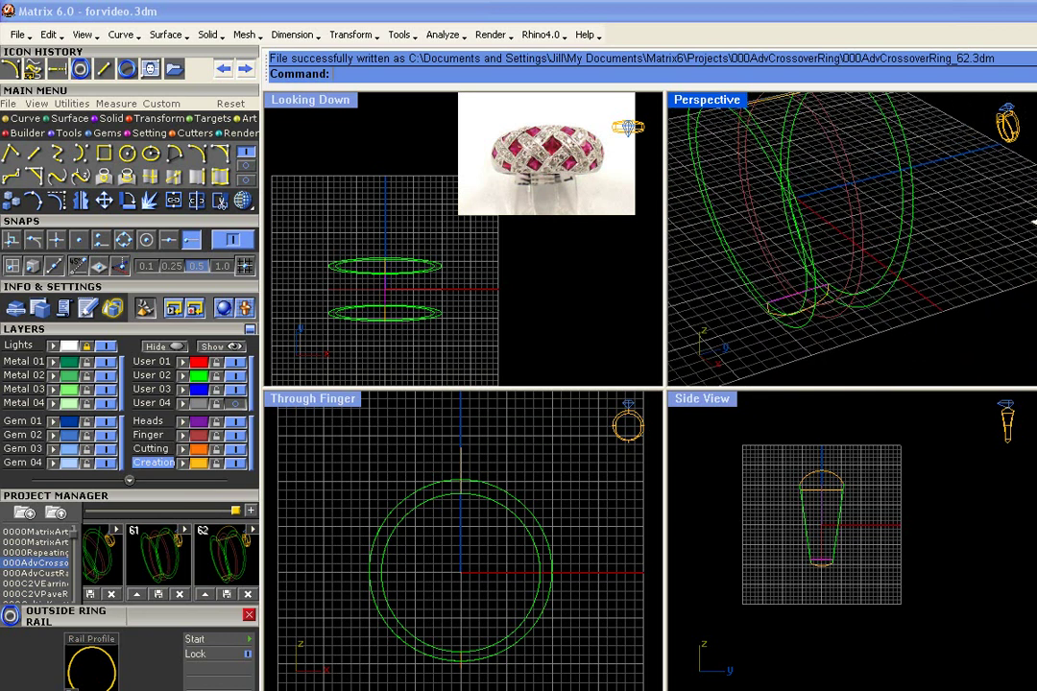
pyautogui.moveTo(792, 228); pyautogui.dragTo(838, 200, button='right')
pyautogui.scroll(-3, 839, 261)
pyautogui.scroll(4, 828, 174)
pyautogui.scroll(-4, 846, 240)
pyautogui.scroll(3, 837, 198)
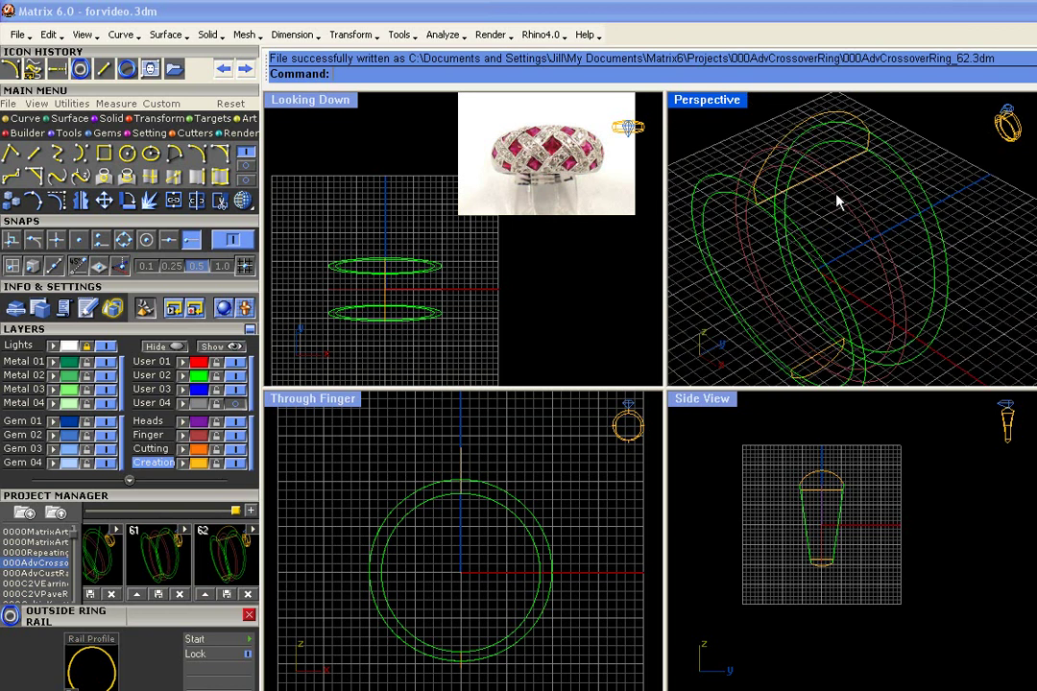
# - On Metal 02, sweep a surface along the two inner rails through the straight top and bottom lines, and make Metal 03 the current layer
pyautogui.click(23, 374)
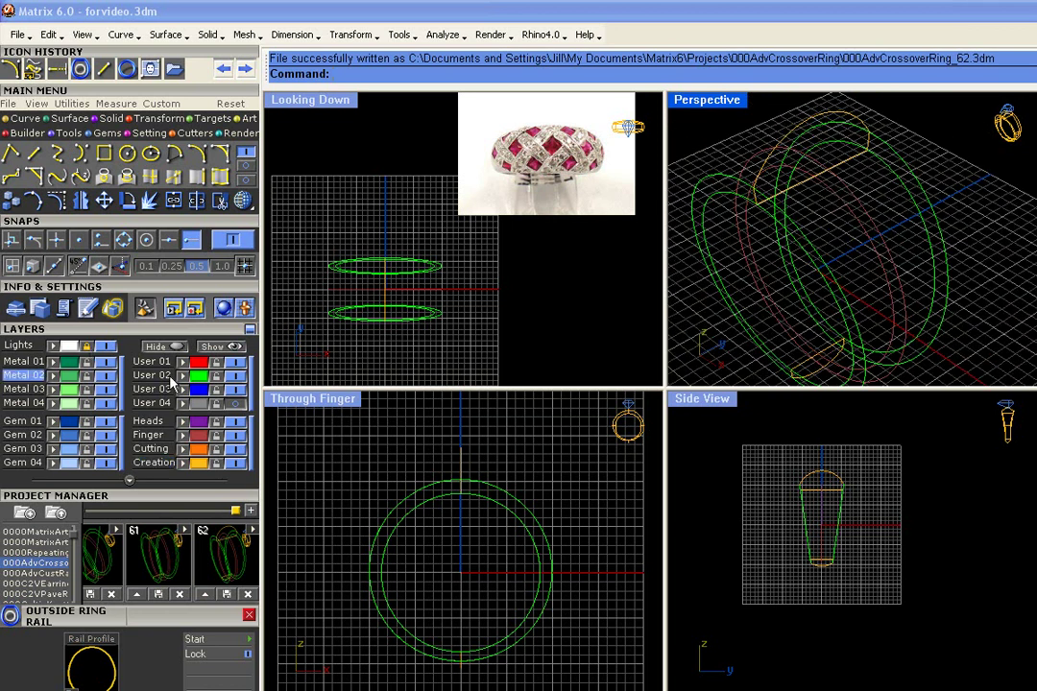
pyautogui.click(77, 119)
pyautogui.click(56, 154)
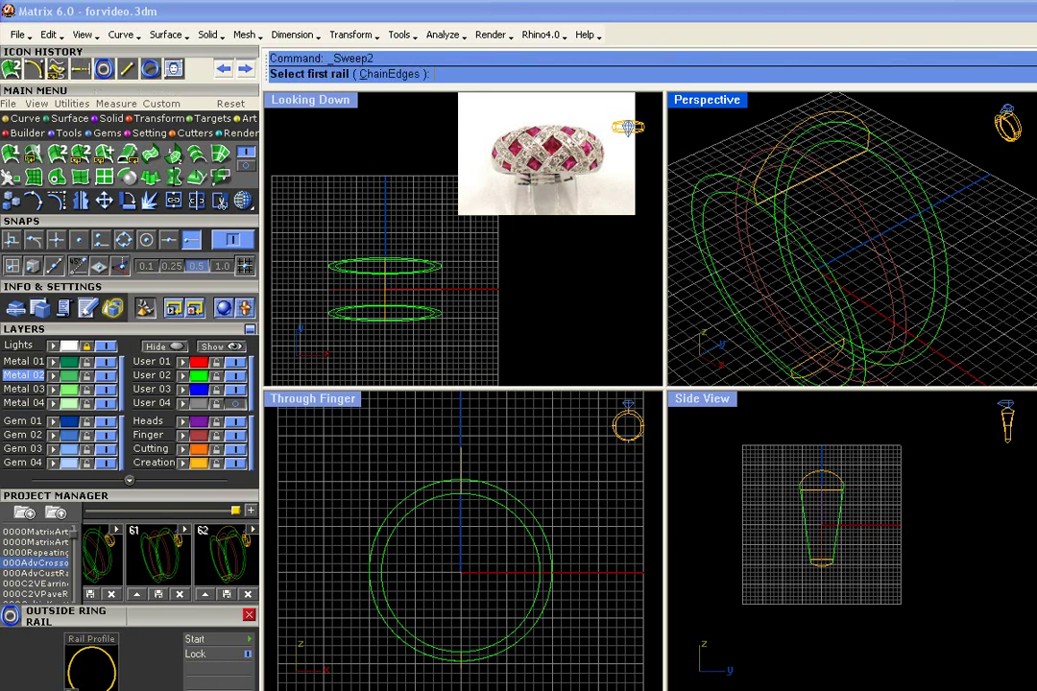
pyautogui.click(815, 274)
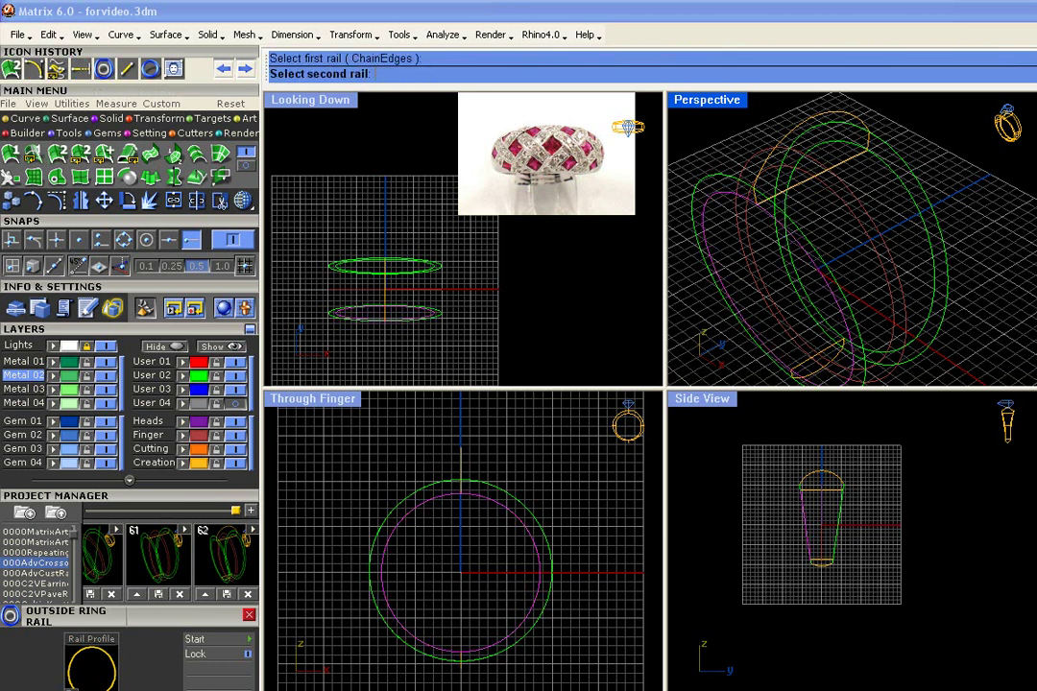
pyautogui.click(847, 163)
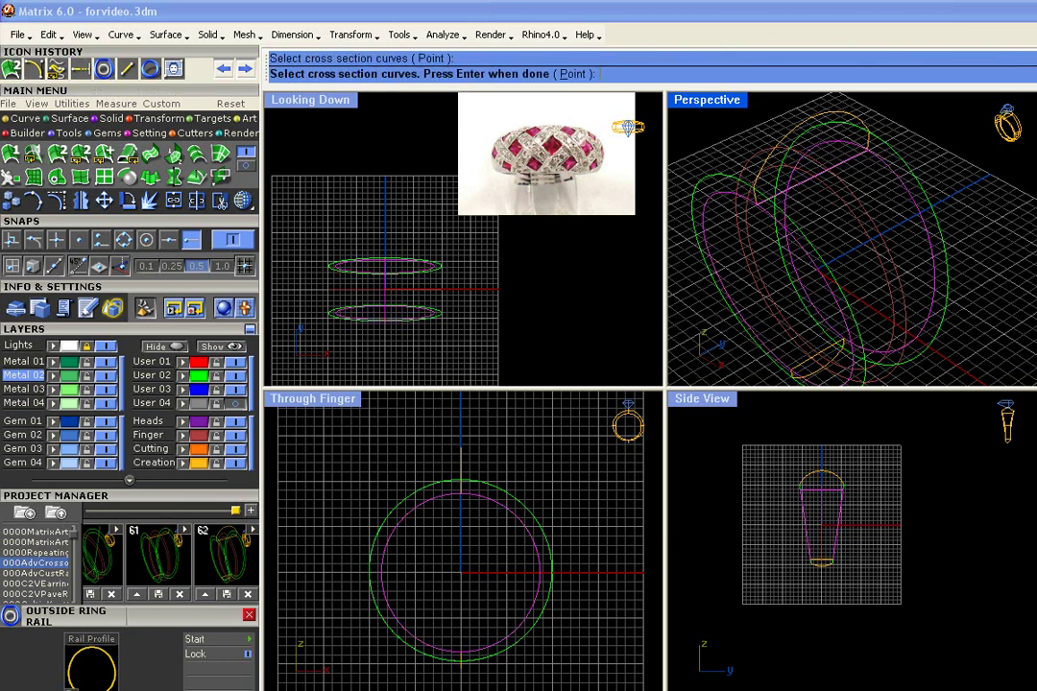
pyautogui.click(798, 368)
pyautogui.press('Return')
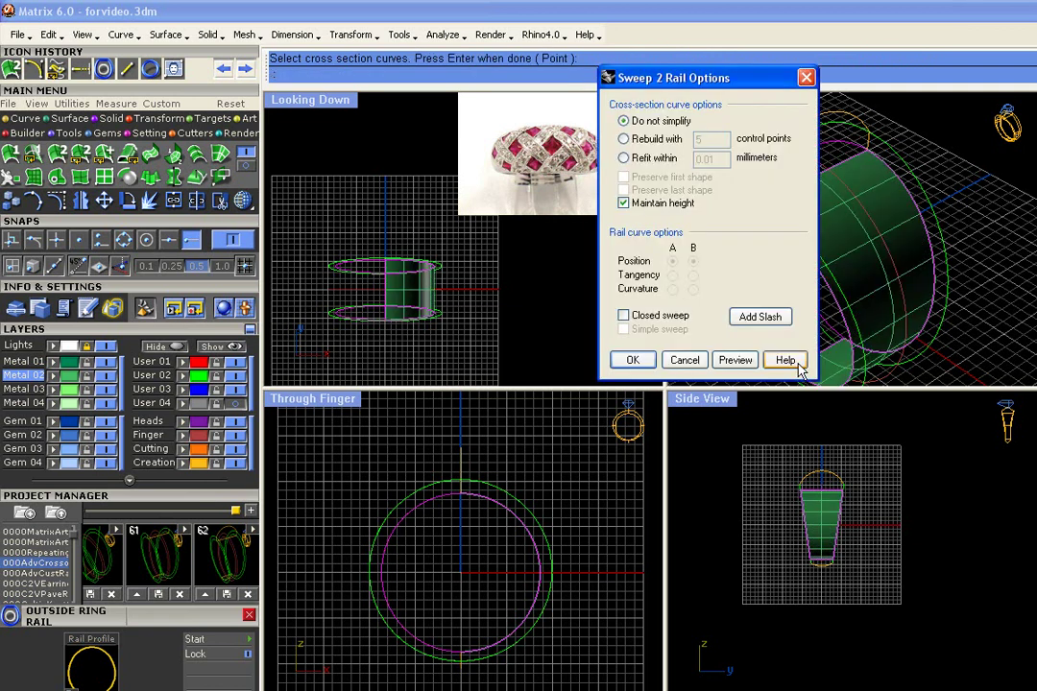
pyautogui.click(631, 358)
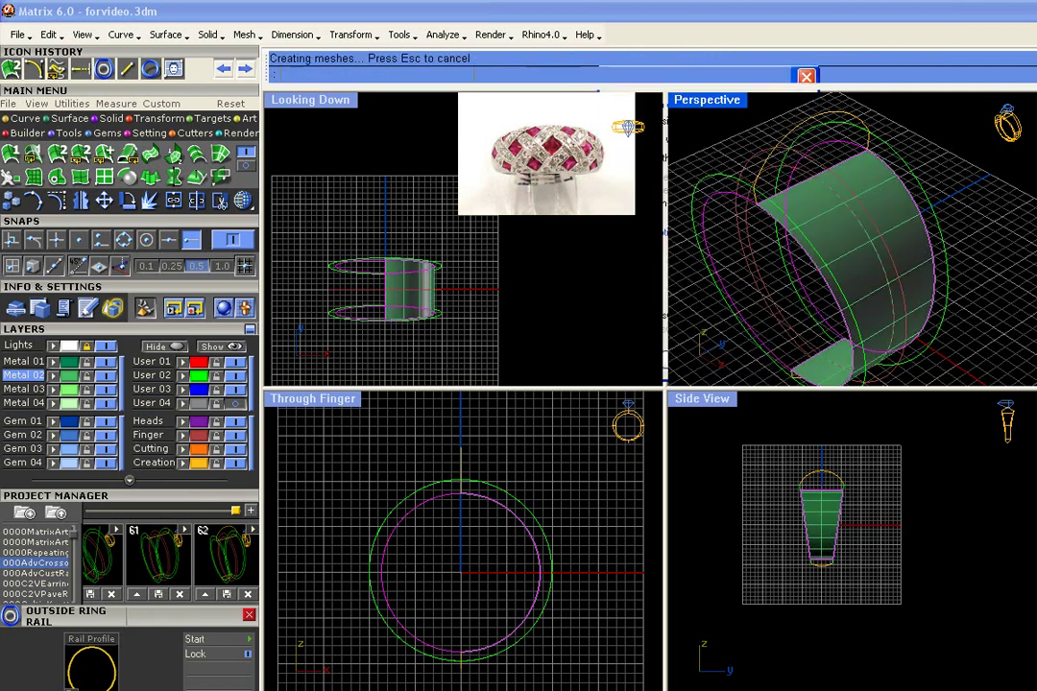
pyautogui.click(29, 389)
pyautogui.click(57, 154)
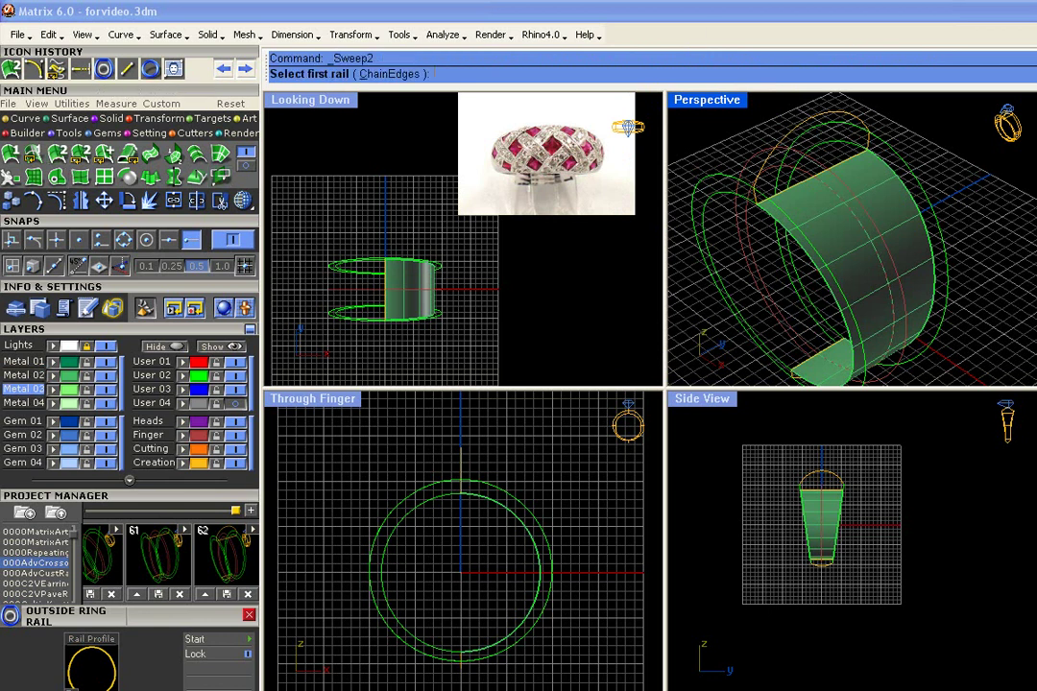
pyautogui.click(789, 235)
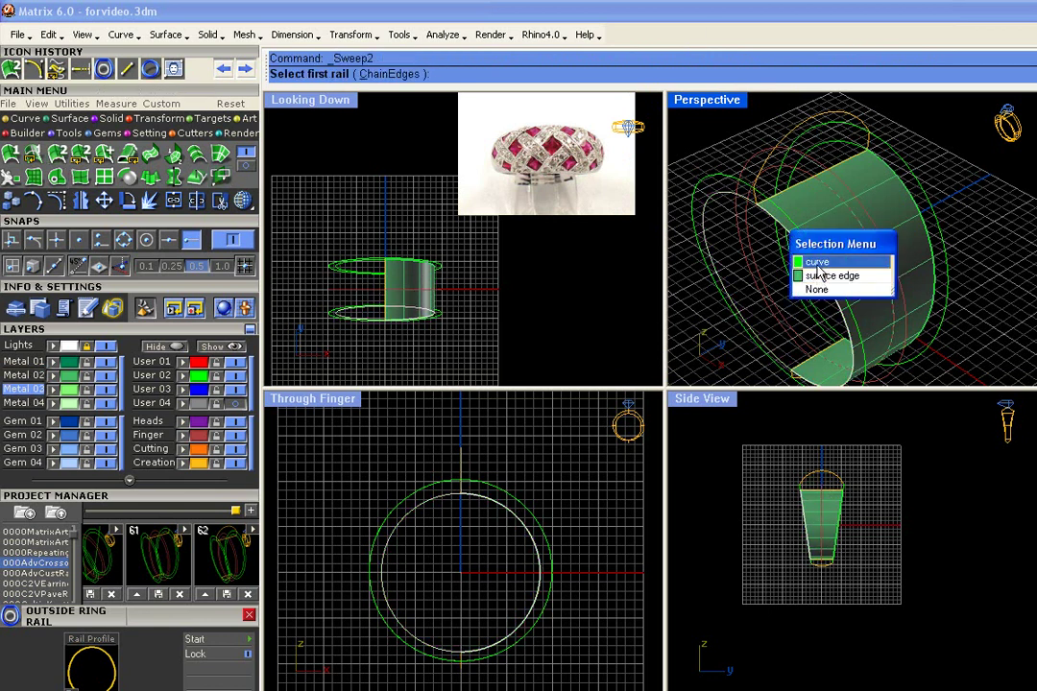
pyautogui.click(814, 261)
pyautogui.click(760, 161)
pyautogui.press('Return')
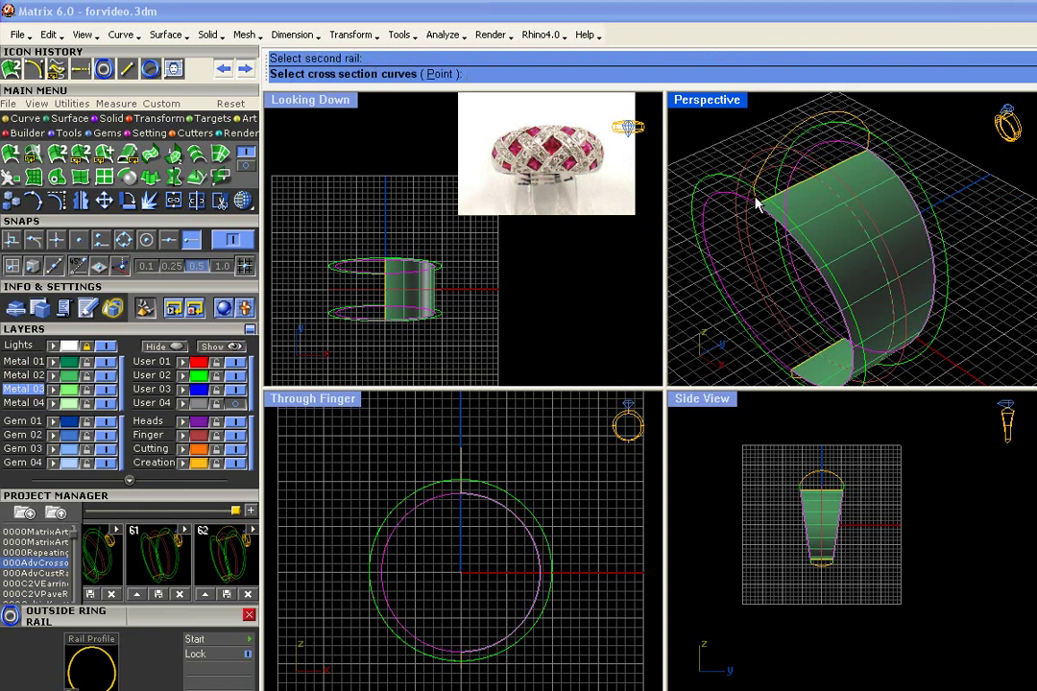
pyautogui.press('Escape')
# - Sweep a side wall between the inner surface's near edge and the adjacent outer rail, using that side's short top and bottom segments as cross sections
pyautogui.press('Return')
pyautogui.click(788, 233)
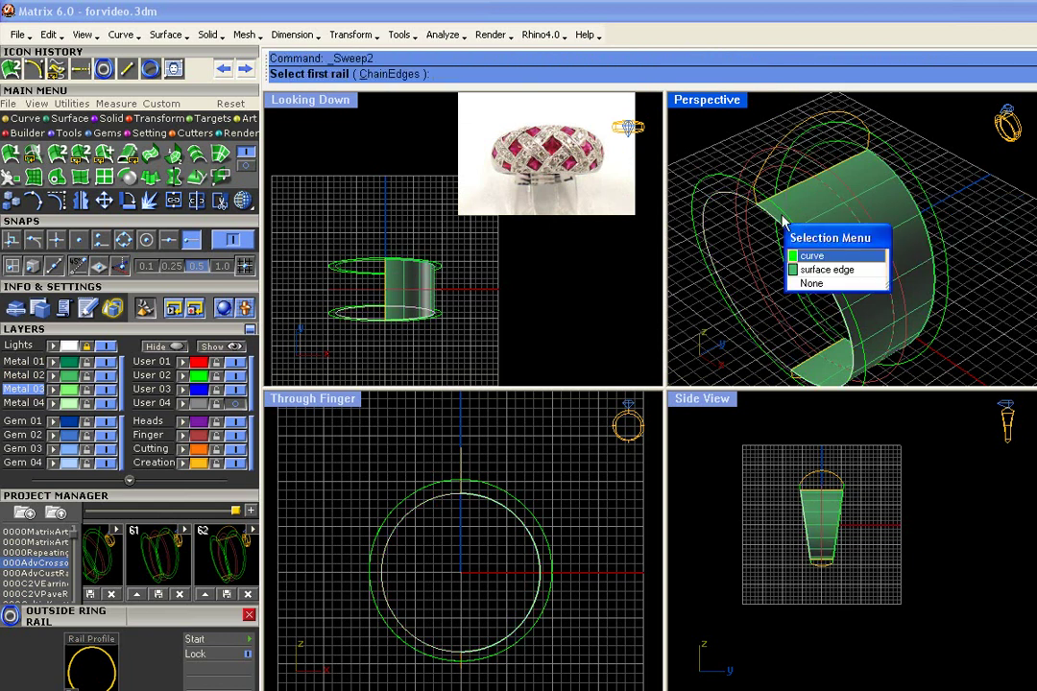
pyautogui.click(822, 270)
pyautogui.click(811, 251)
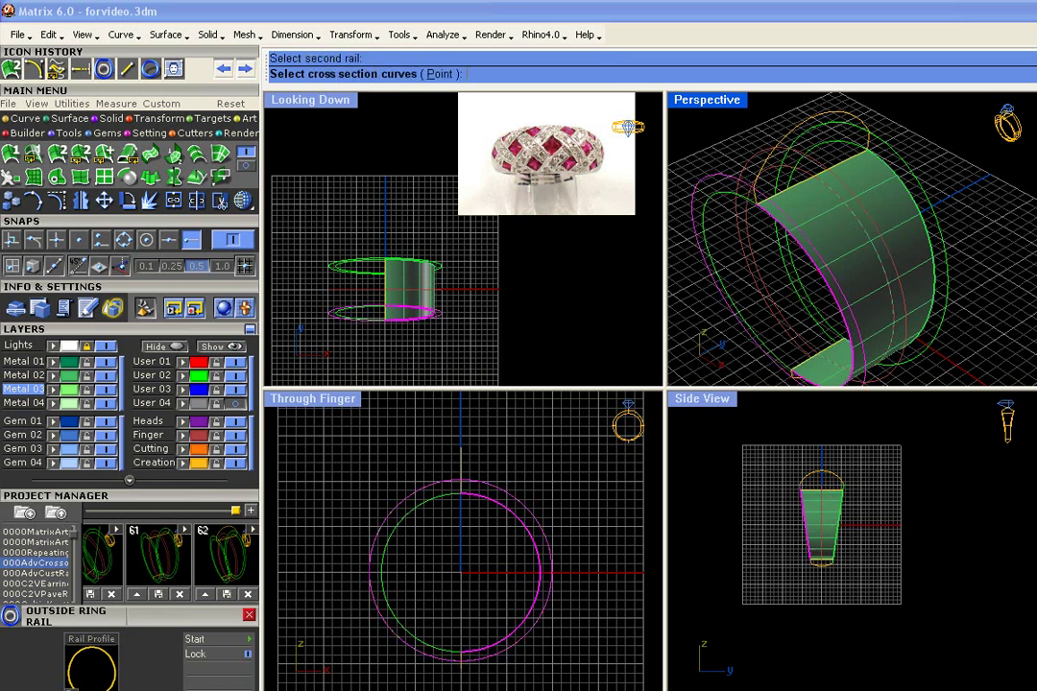
pyautogui.click(758, 202)
pyautogui.scroll(5, 776, 338)
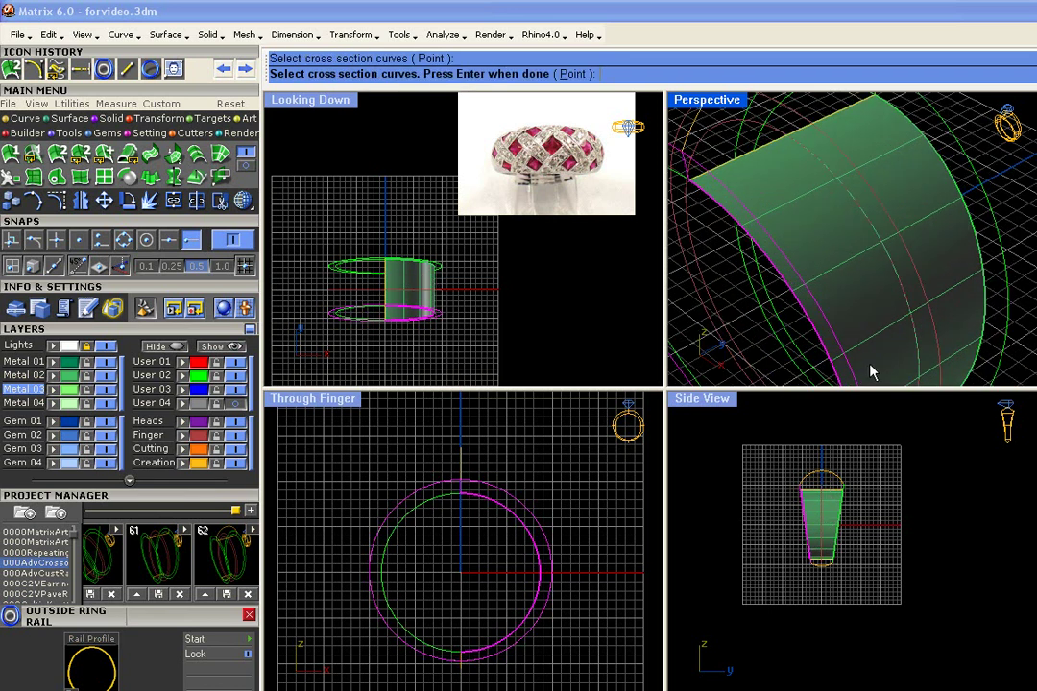
pyautogui.click(774, 332)
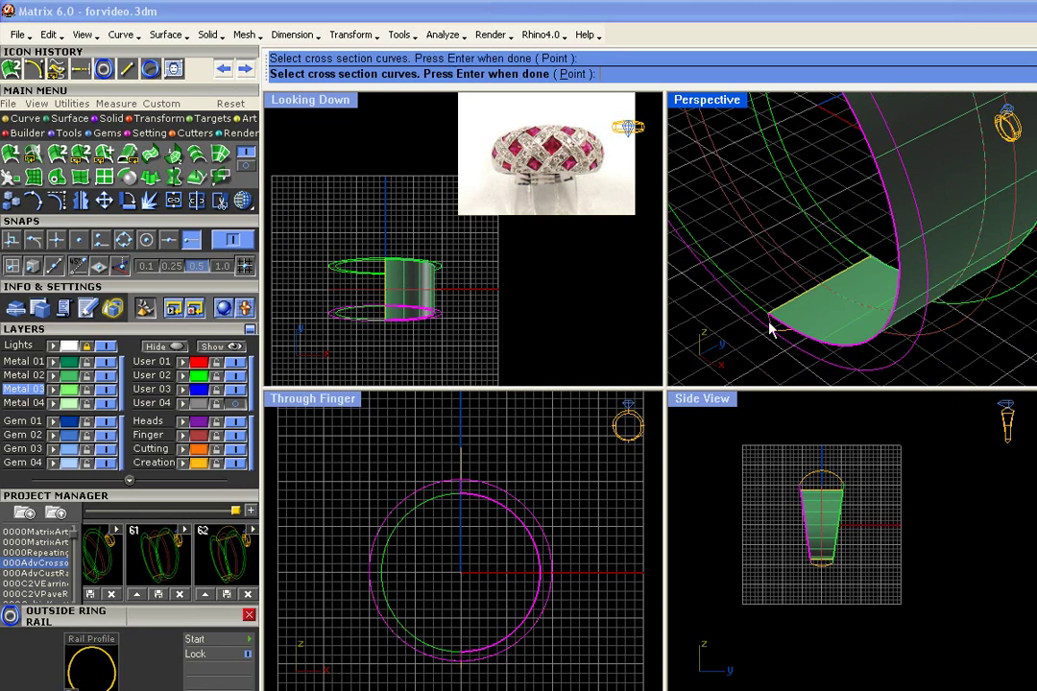
pyautogui.press('Return')
pyautogui.click(633, 359)
pyautogui.scroll(-5, 822, 317)
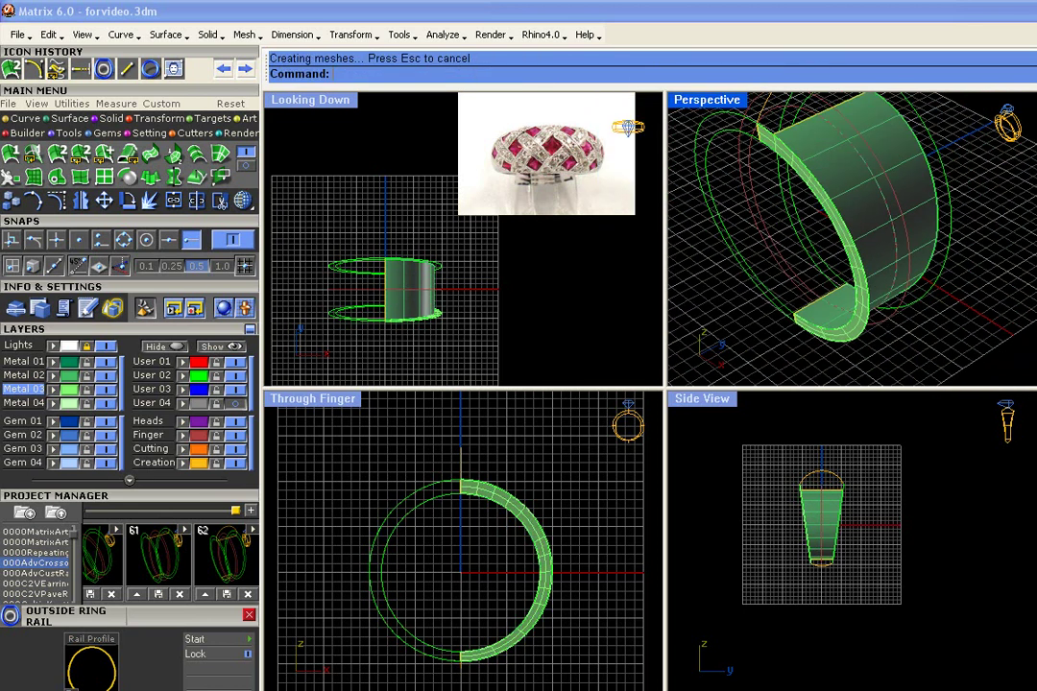
# - Mirror a copy of the side wall to the ring's opposite side across a plane through the origin
pyautogui.scroll(2, 874, 300)
pyautogui.scroll(-2, 875, 310)
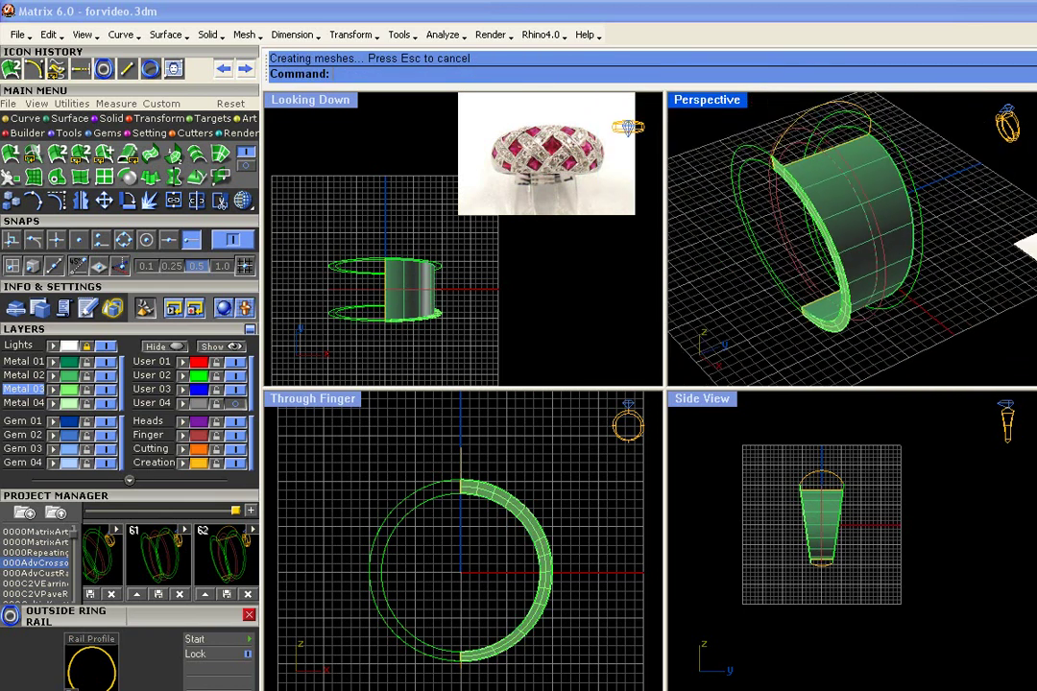
pyautogui.click(852, 341)
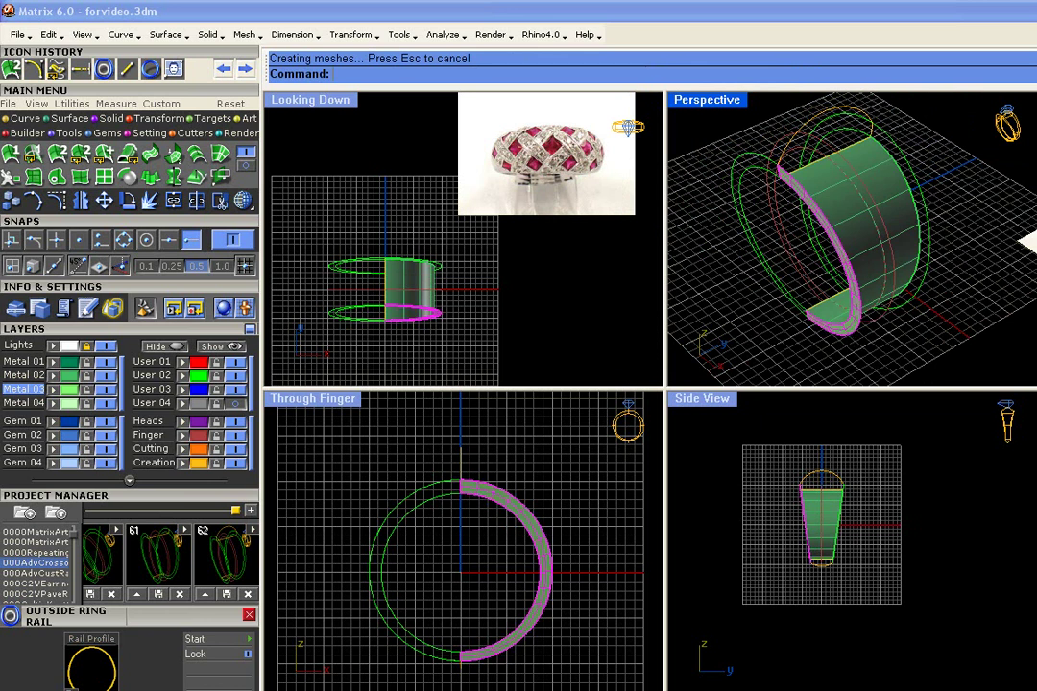
pyautogui.click(61, 175)
pyautogui.click(461, 573)
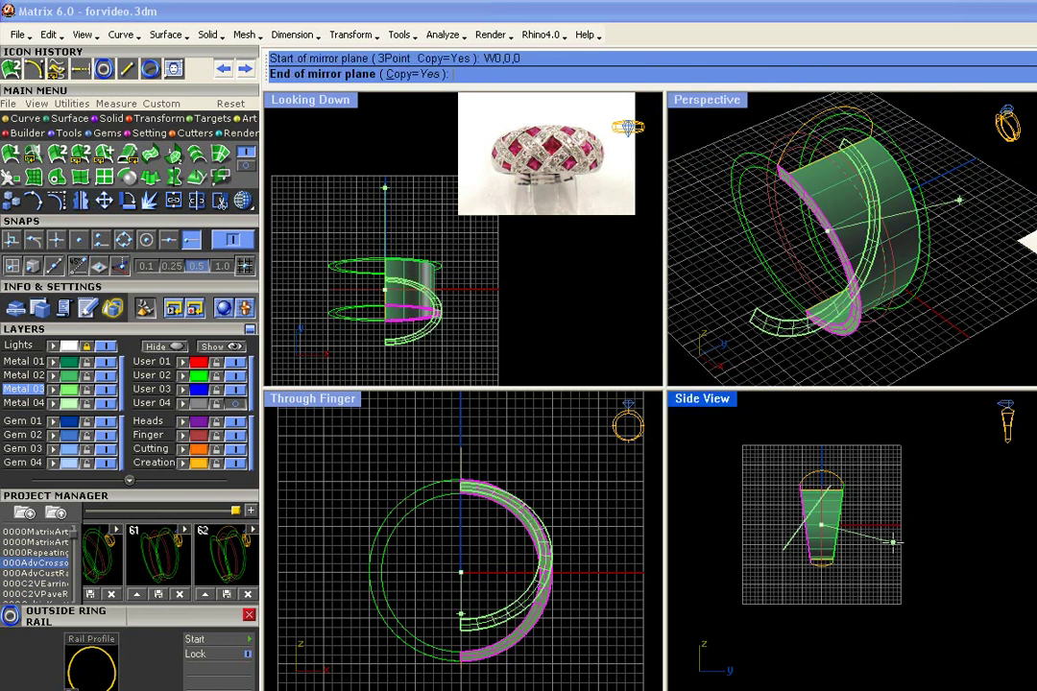
pyautogui.click(981, 204)
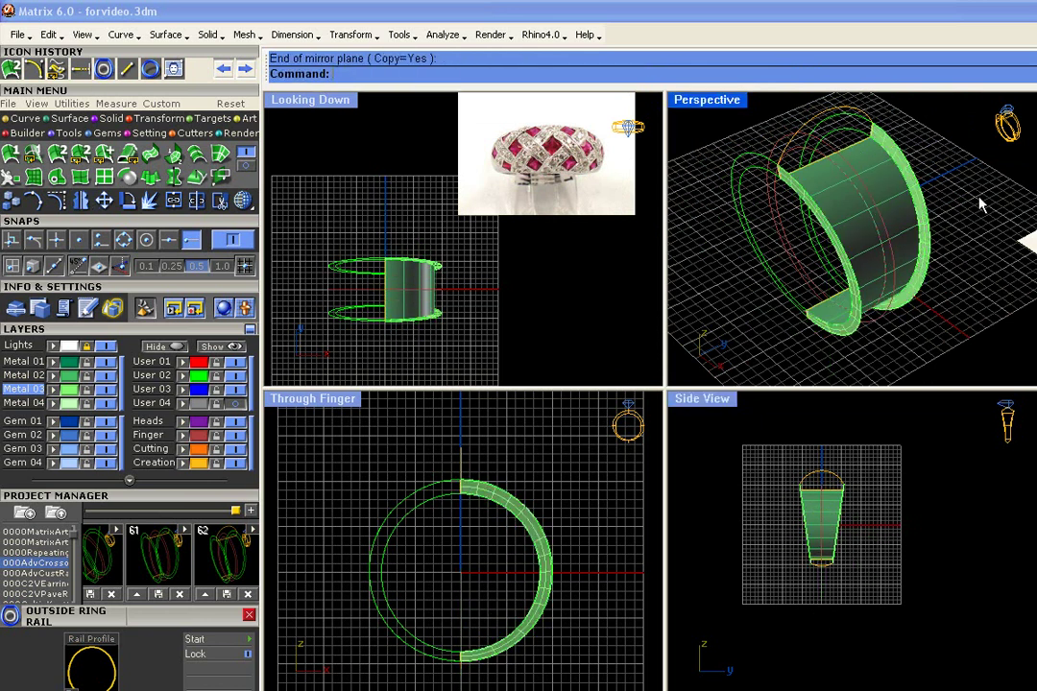
pyautogui.rightClick(769, 173)
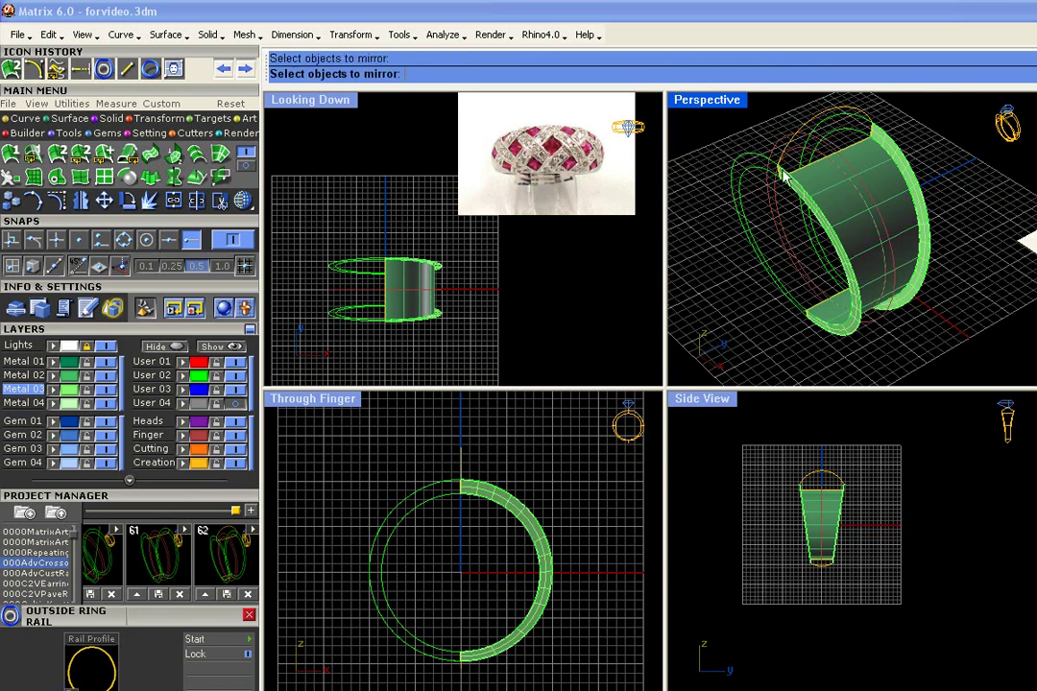
pyautogui.click(800, 187)
pyautogui.press('Escape')
pyautogui.scroll(6, 794, 171)
pyautogui.rightClick(795, 175)
pyautogui.click(793, 195)
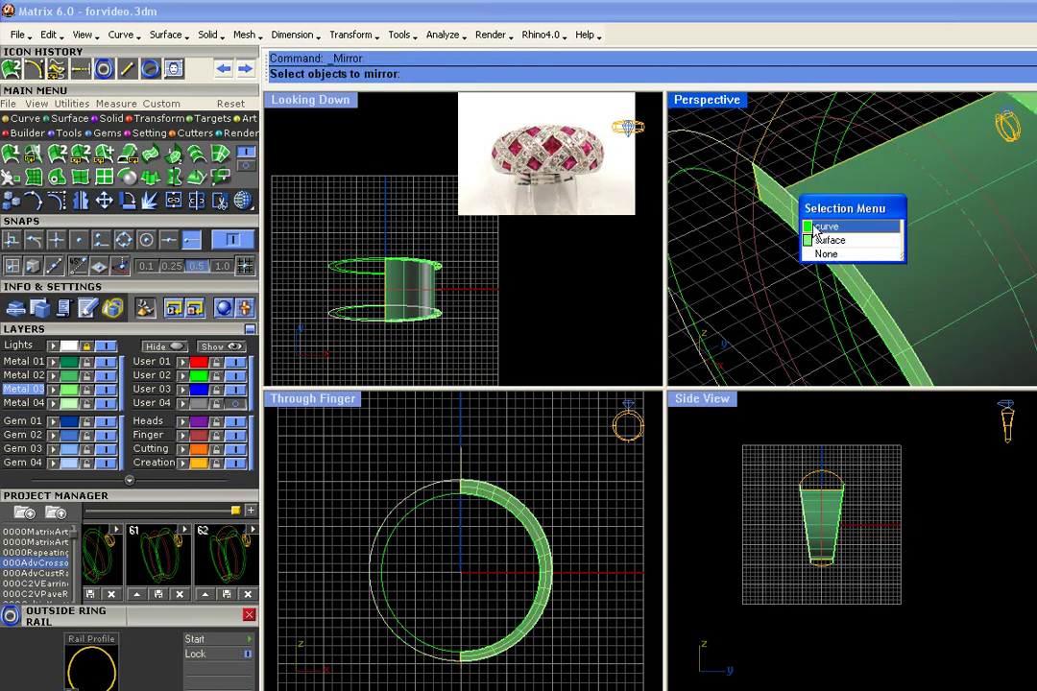
pyautogui.click(780, 188)
# - Sweep the domed outer surface along the ring's two outer edges, using the arcs at its top and bottom as cross sections
pyautogui.click(59, 153)
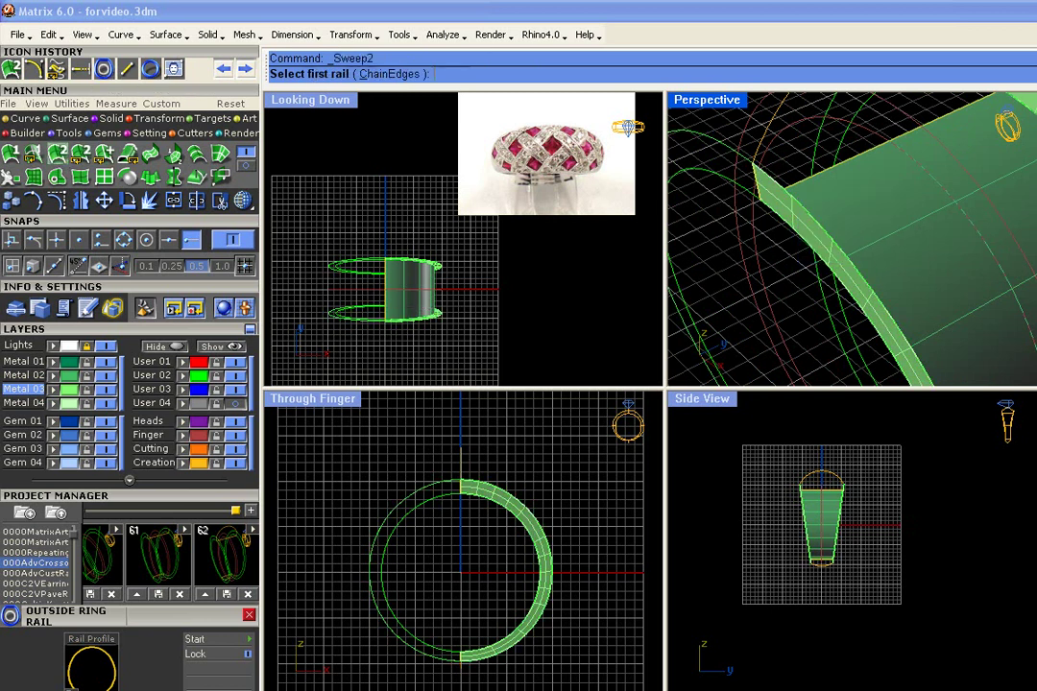
pyautogui.click(796, 200)
pyautogui.click(818, 238)
pyautogui.scroll(-6, 778, 223)
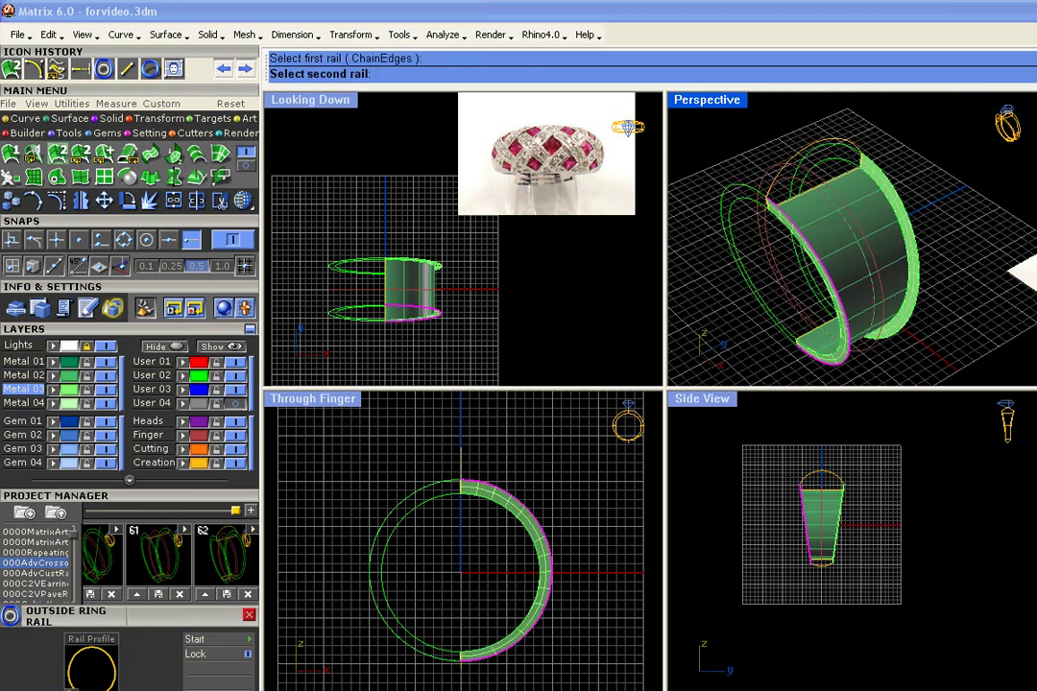
pyautogui.click(908, 197)
pyautogui.click(960, 241)
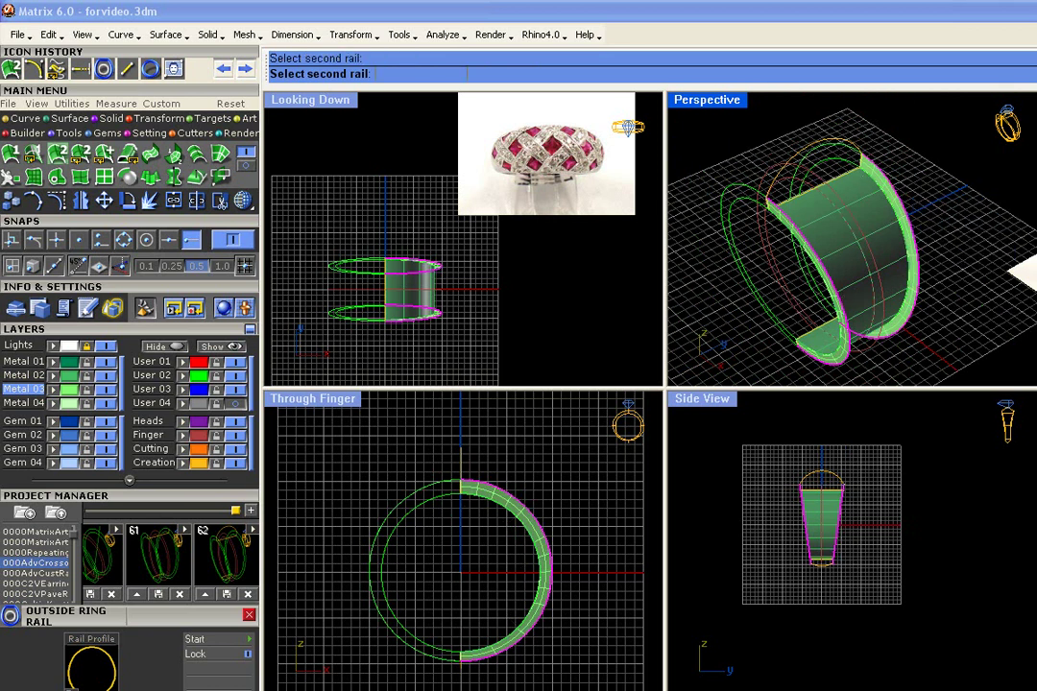
pyautogui.scroll(4, 823, 590)
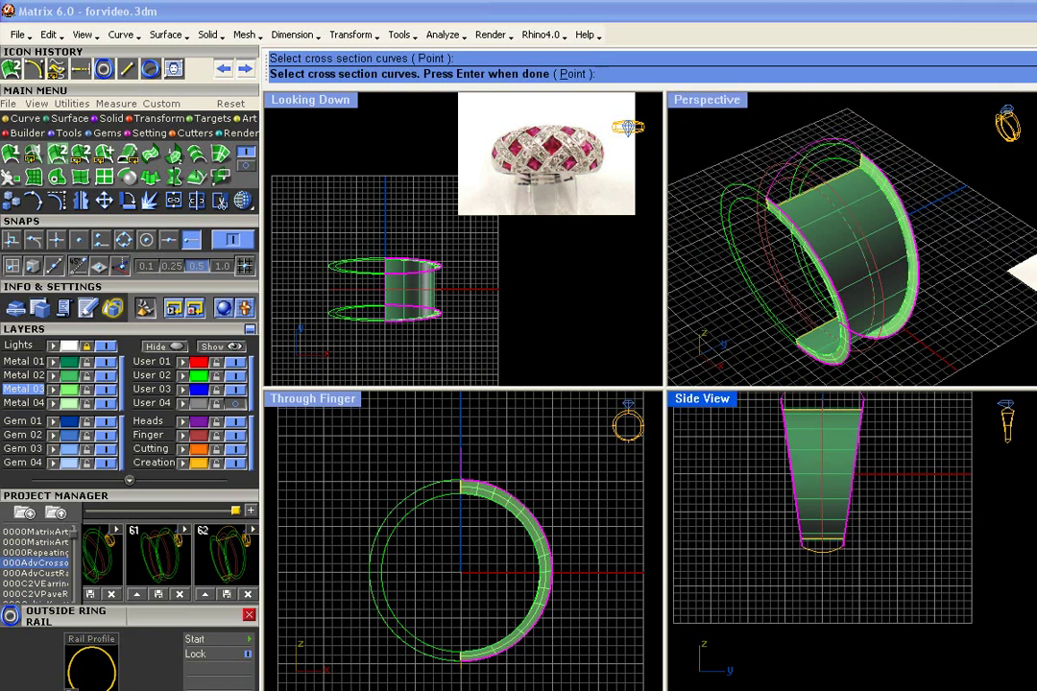
pyautogui.click(827, 551)
pyautogui.rightClick(827, 550)
pyautogui.click(635, 363)
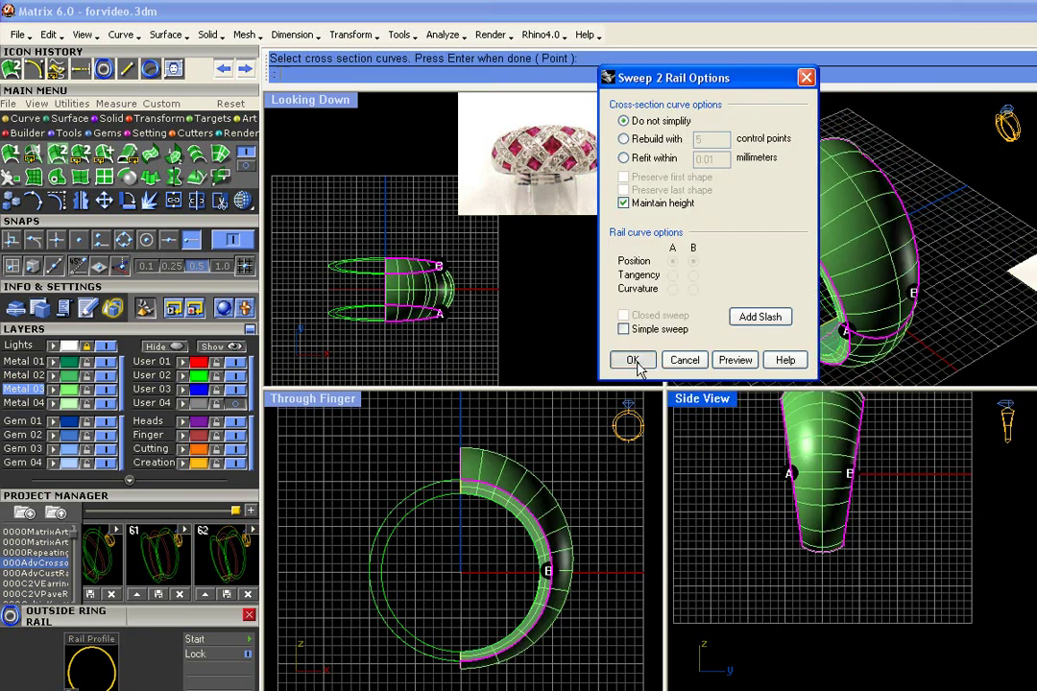
# - Mirror all Metal 03 surfaces to the ring's other half through the origin, join them with their copies and check the resulting object's status
pyautogui.scroll(3, 488, 624)
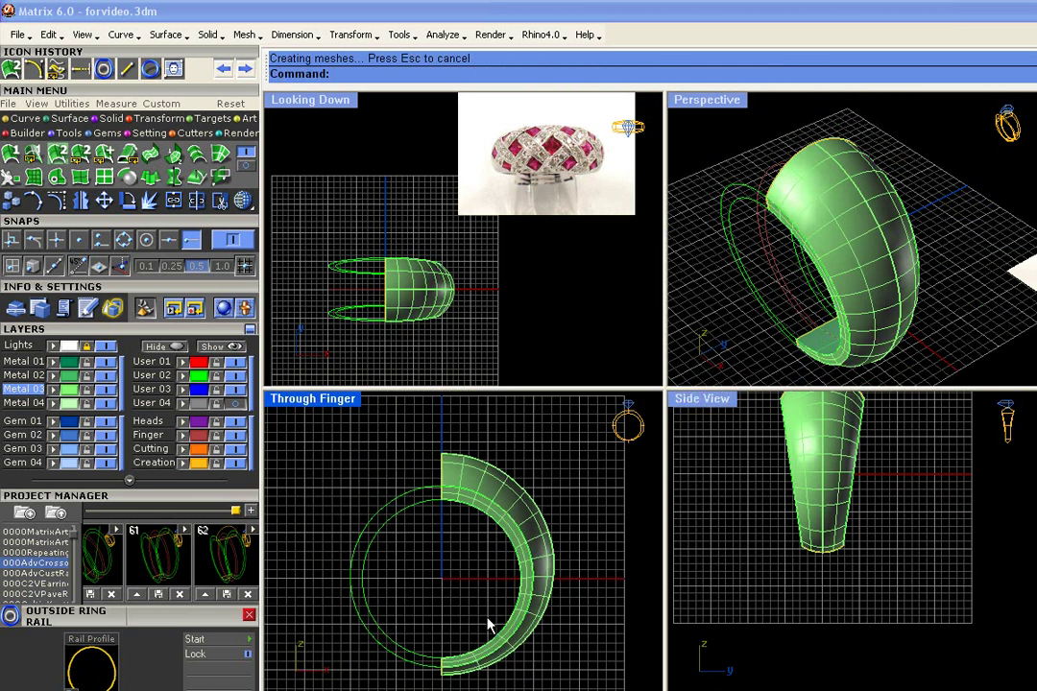
pyautogui.scroll(-1, 513, 527)
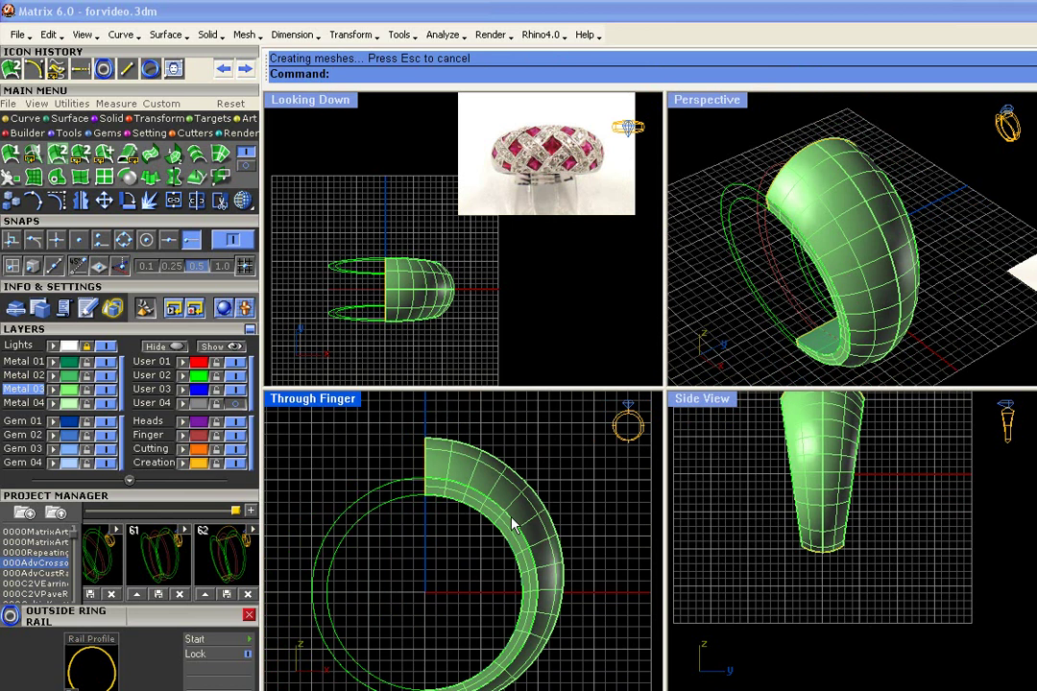
pyautogui.scroll(-1, 512, 523)
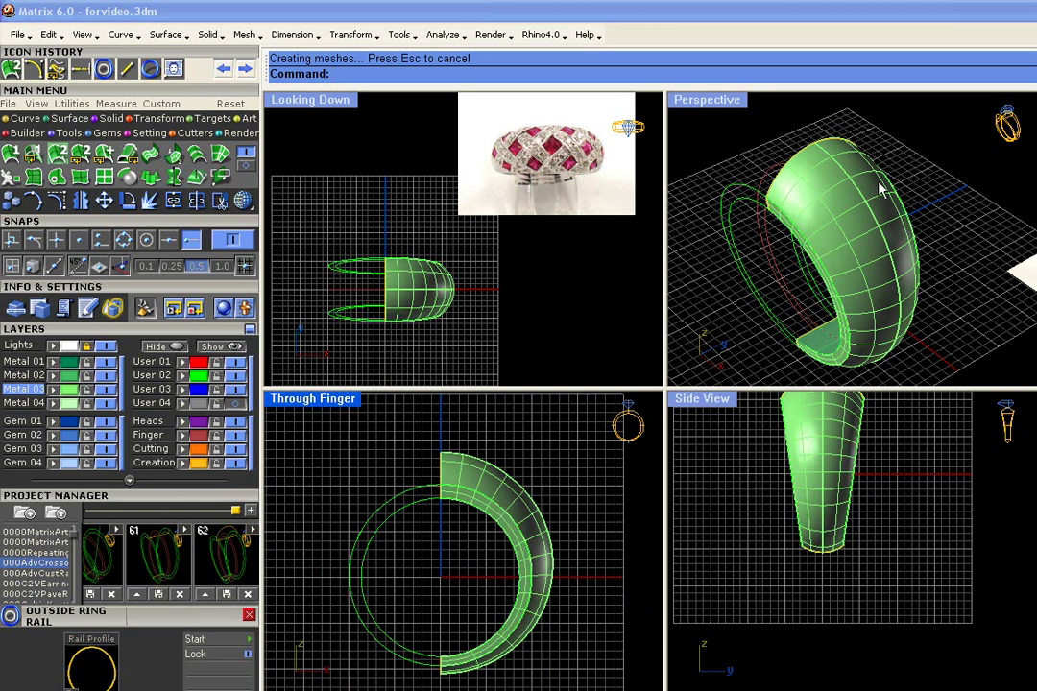
pyautogui.moveTo(862, 163); pyautogui.dragTo(903, 166, button='right')
pyautogui.click(69, 388)
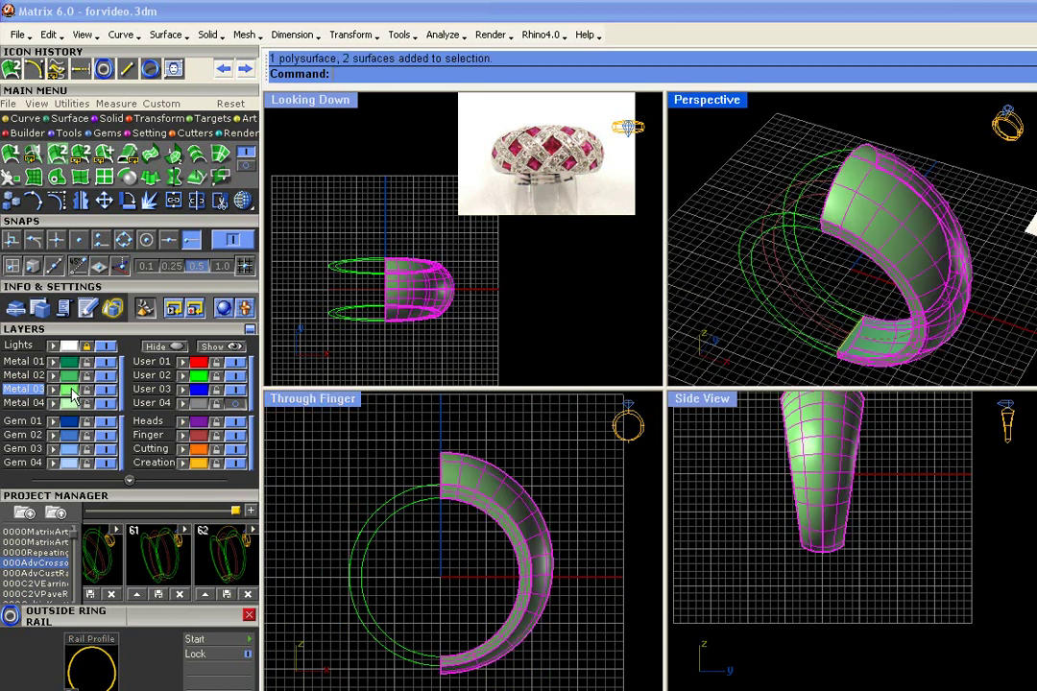
pyautogui.click(80, 200)
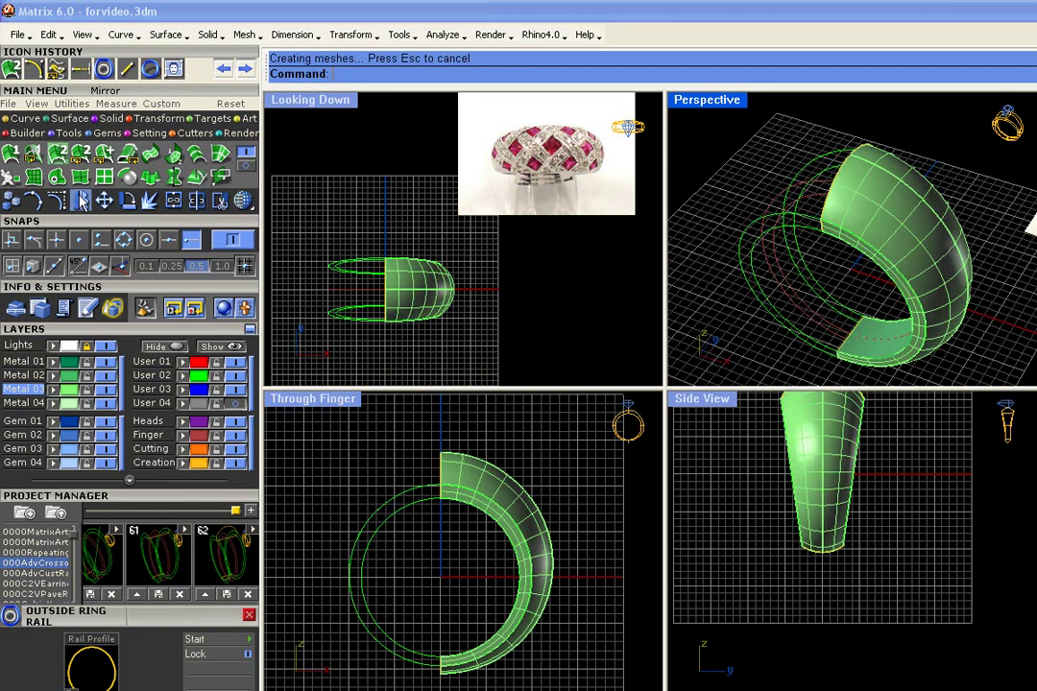
pyautogui.write('0')
pyautogui.press('Return')
pyautogui.click(376, 223)
pyautogui.click(173, 198)
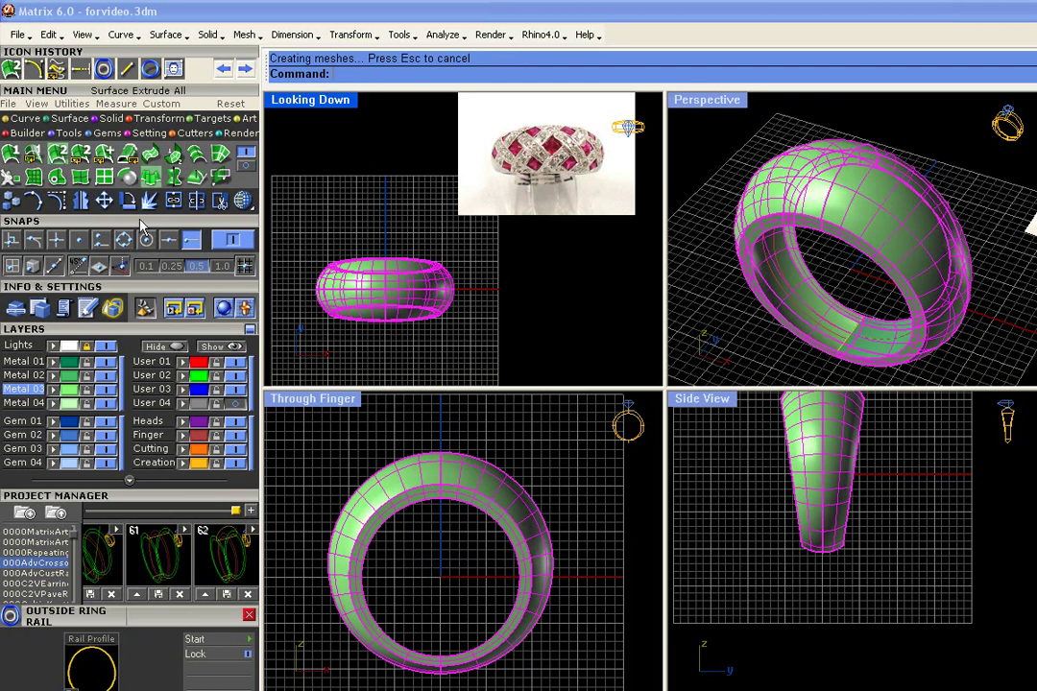
pyautogui.click(16, 309)
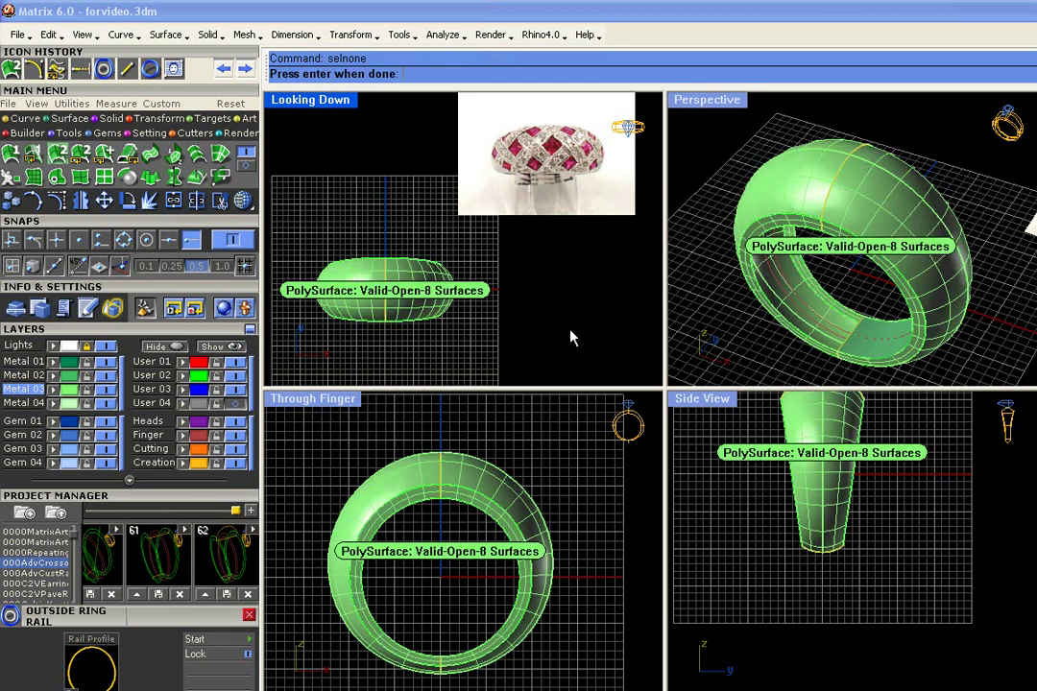
pyautogui.rightClick(482, 349)
# - Mirror the inner Metal 02 surface across the origin to complete the inside, join it with the rest and check the ring's status
pyautogui.moveTo(773, 322)
pyautogui.mouseDown(button='right')
pyautogui.moveTo(847, 270)
pyautogui.moveTo(786, 303)
pyautogui.mouseUp(button='right')
pyautogui.click(878, 341)
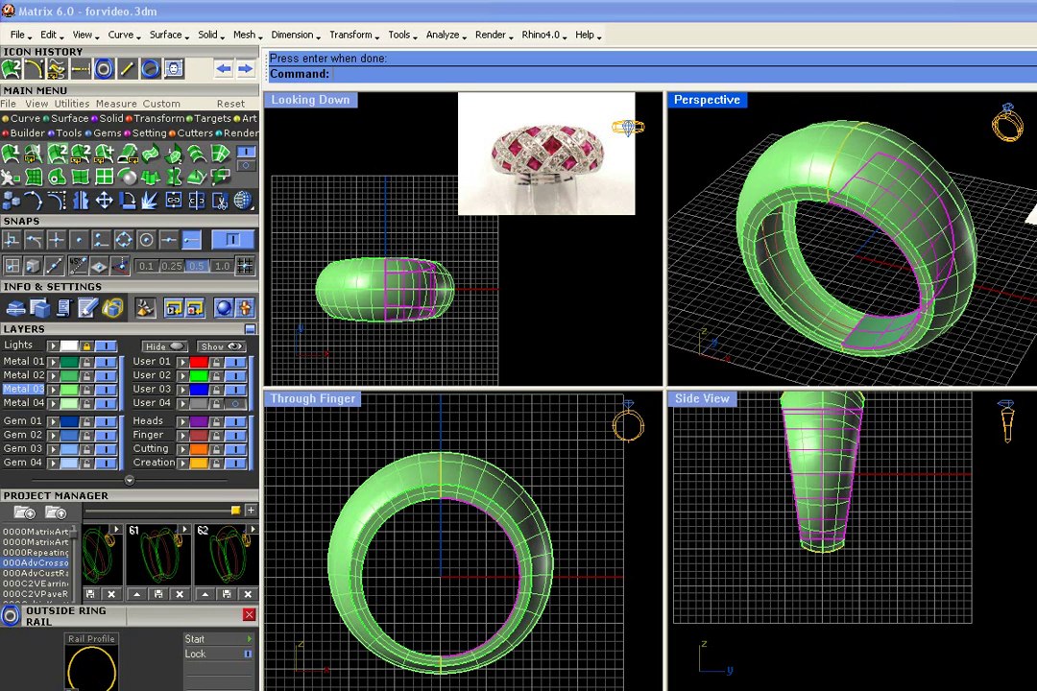
pyautogui.click(82, 200)
pyautogui.write('0')
pyautogui.press('Return')
pyautogui.keyDown('shift'); pyautogui.click(420, 202); pyautogui.keyUp('shift')
pyautogui.keyDown('shift'); pyautogui.click(805, 278); pyautogui.keyUp('shift')
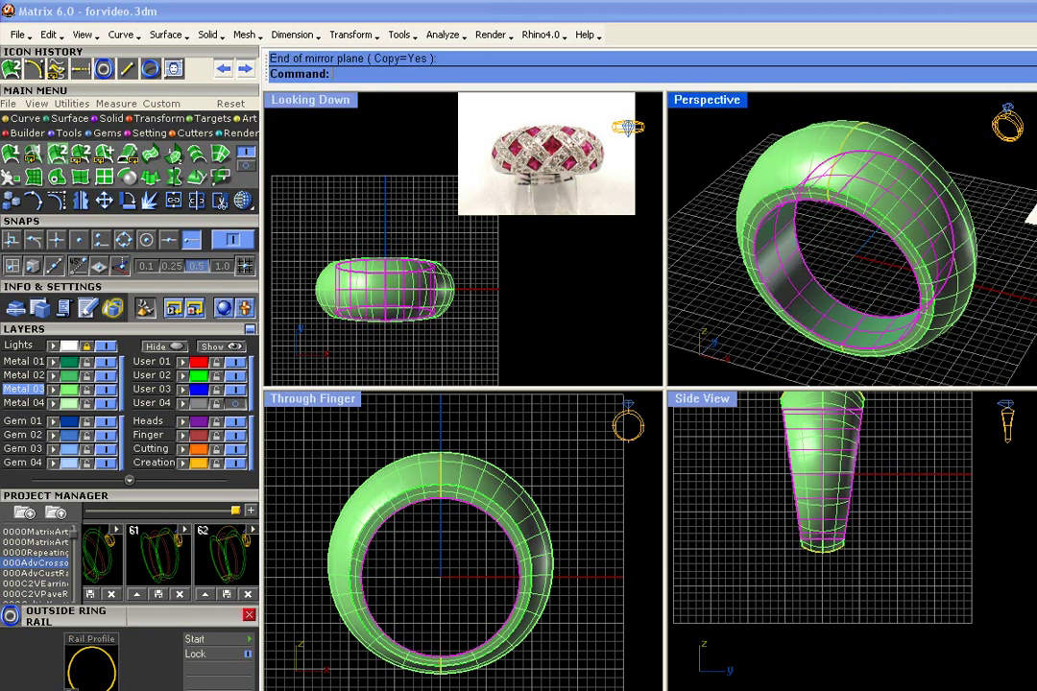
pyautogui.click(173, 199)
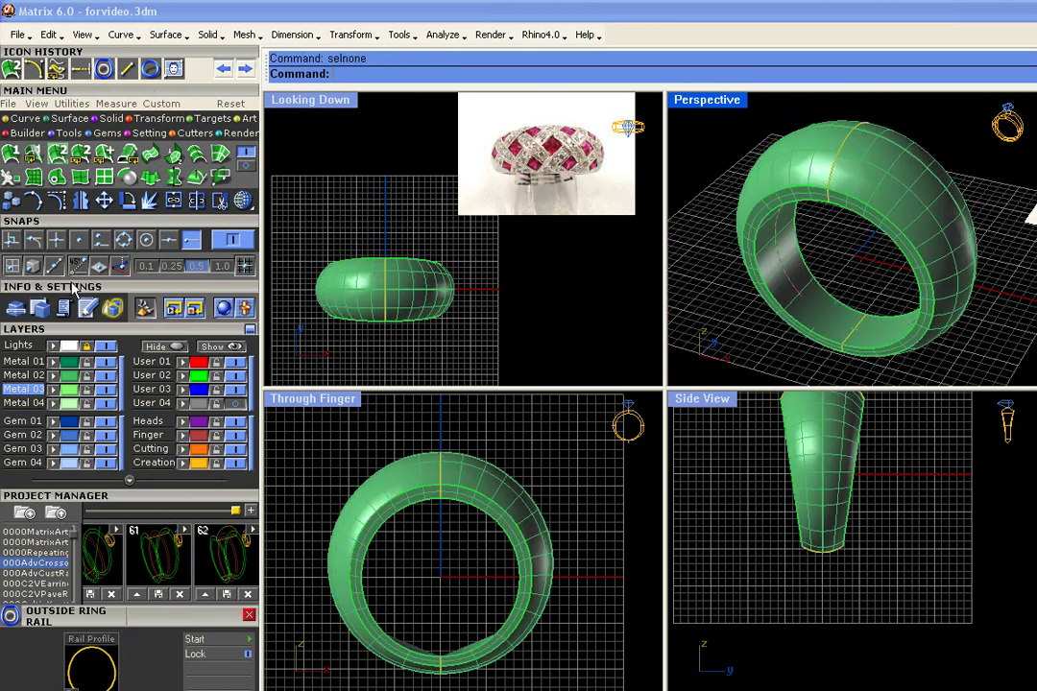
pyautogui.click(21, 309)
pyautogui.press('Return')
# - Select all objects and save them as a new version in the 000AdvCrossoverRing project
pyautogui.scroll(-2, 475, 282)
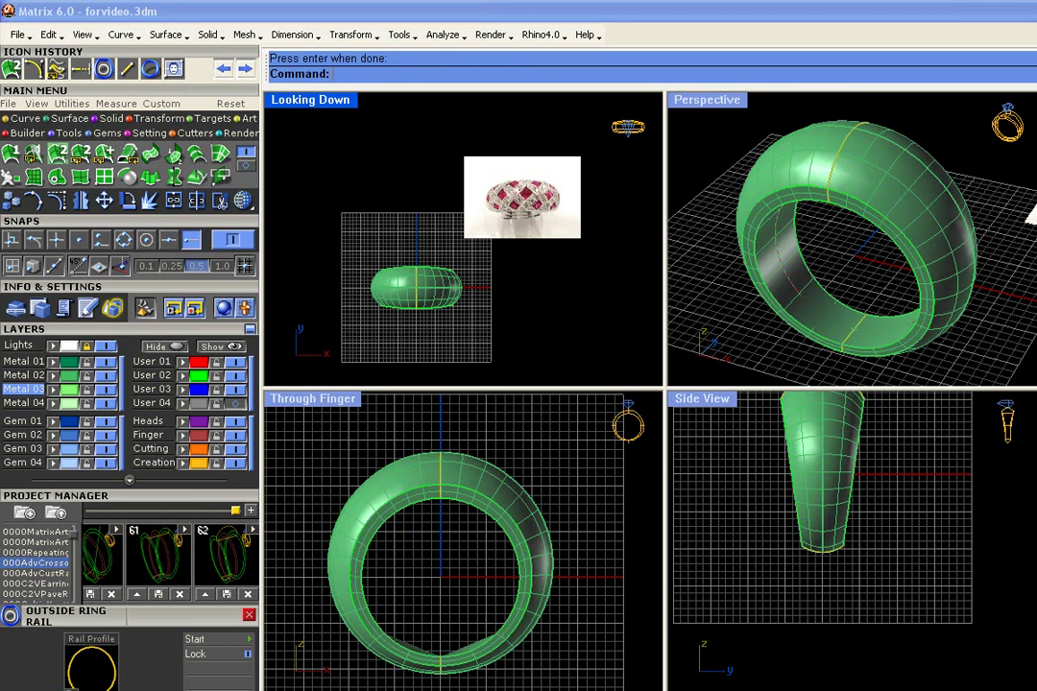
pyautogui.hotkey('ctrl', 'a')
pyautogui.click(248, 512)
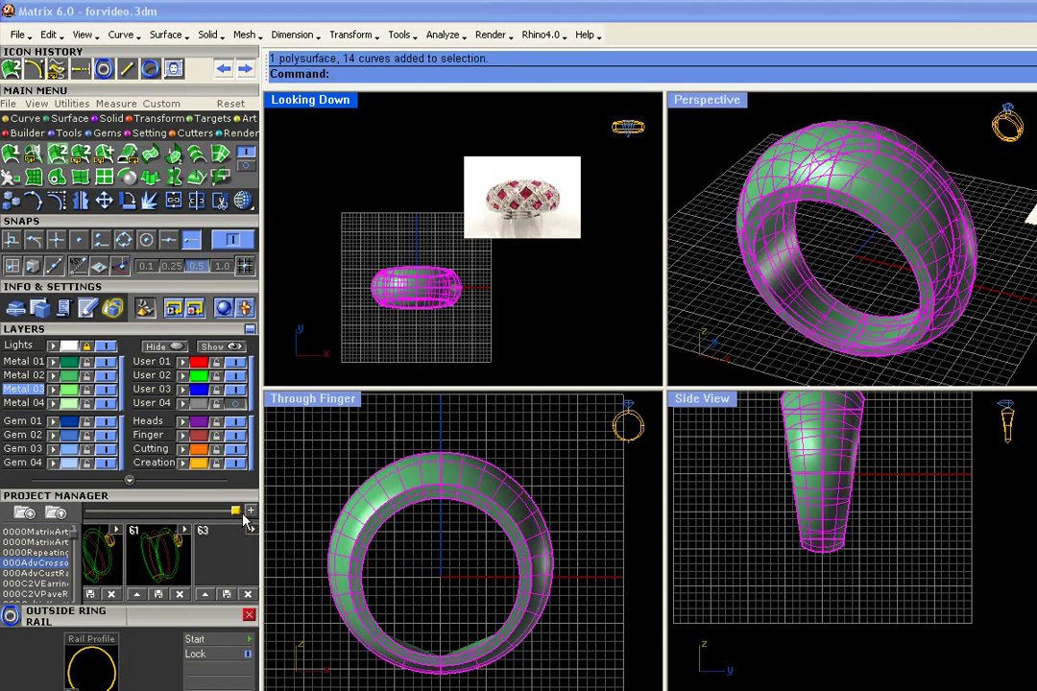
# - Display the ring as wireframe, turn on the User 04 layer and identify its two tapered guide lines in Side View
pyautogui.moveTo(816, 461); pyautogui.dragTo(812, 534, button='right')
pyautogui.scroll(4, 812, 534)
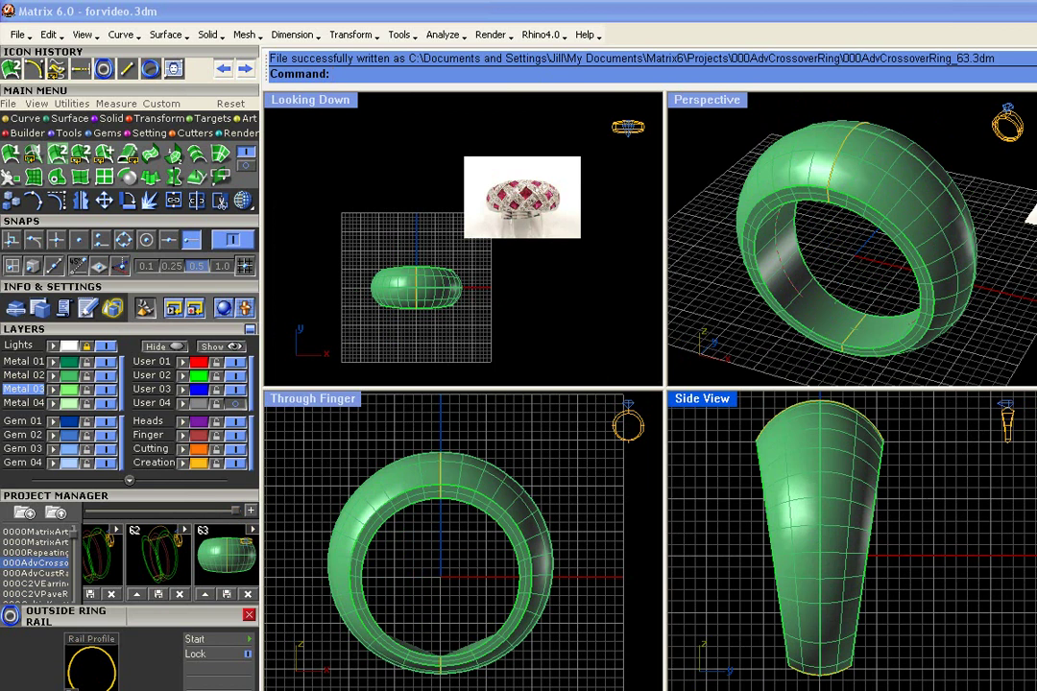
pyautogui.click(241, 202)
pyautogui.moveTo(937, 577); pyautogui.dragTo(929, 565, button='right')
pyautogui.scroll(-2, 929, 572)
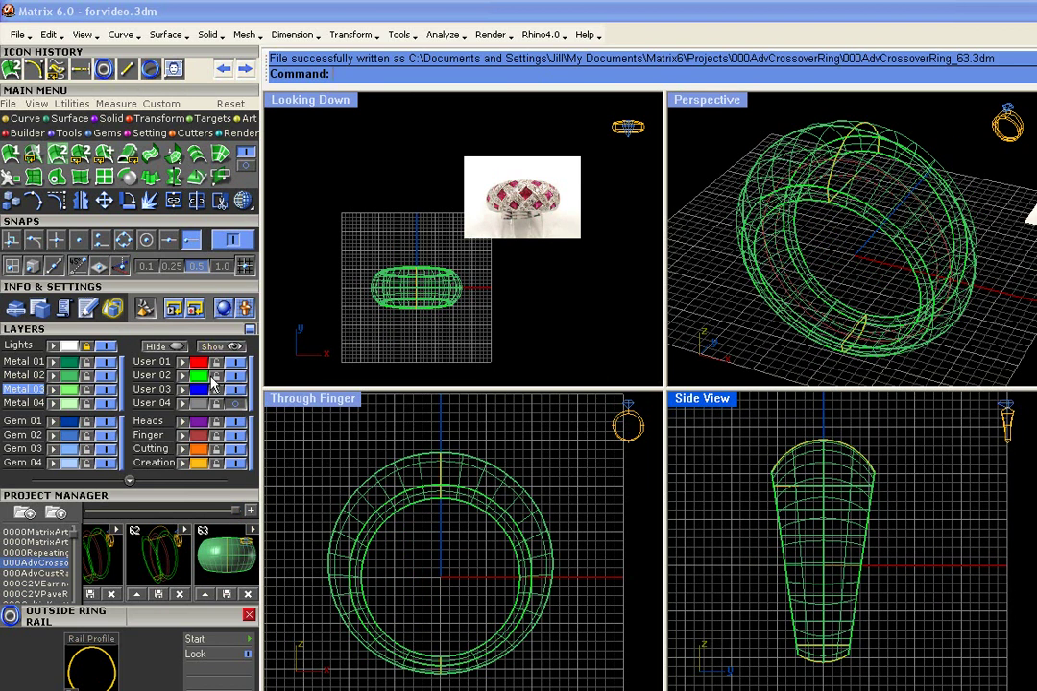
pyautogui.click(234, 405)
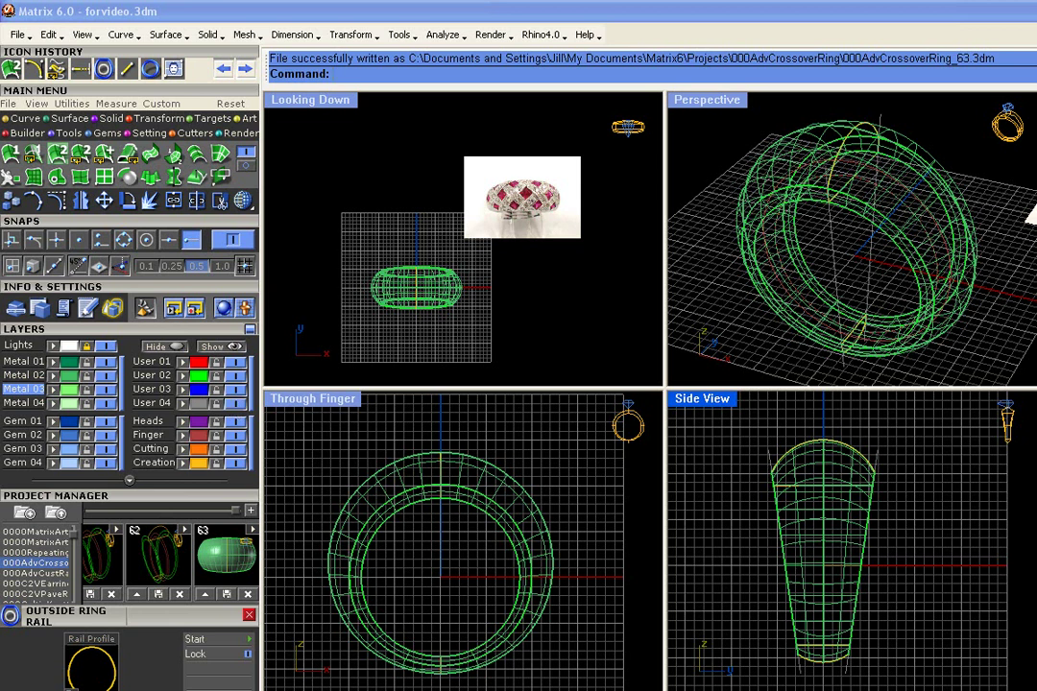
pyautogui.click(880, 462)
pyautogui.keyDown('shift'); pyautogui.click(773, 463); pyautogui.keyUp('shift')
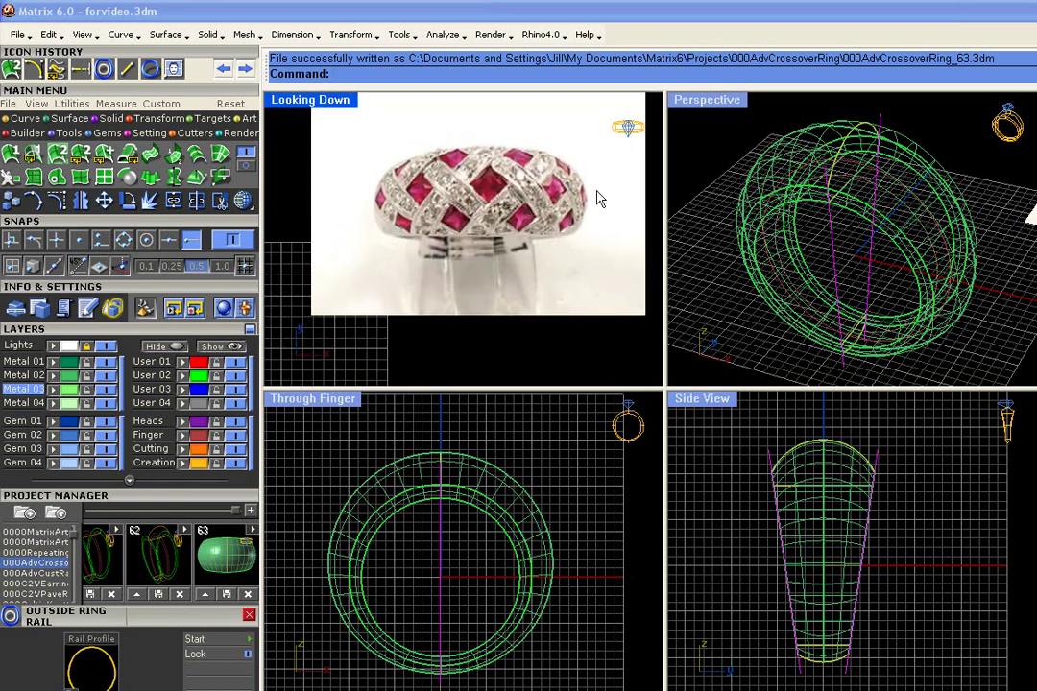
pyautogui.click(735, 511)
# - Offset one tapered guide line slightly inward with the ThroughPoint option, placing the copy just inside the ring's edge
pyautogui.scroll(4, 782, 465)
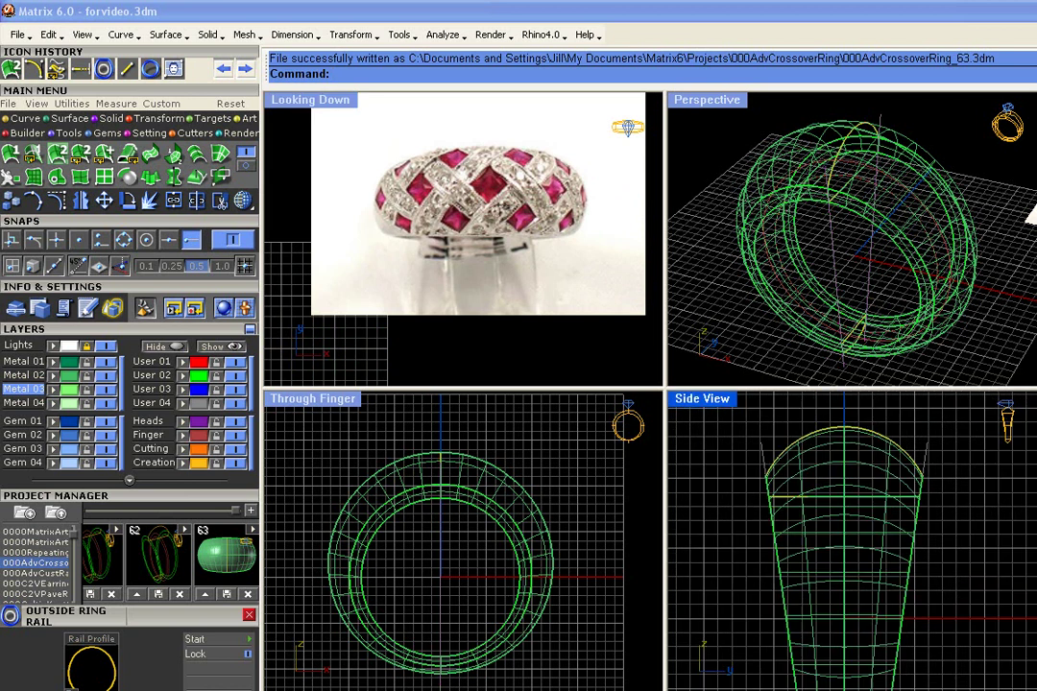
pyautogui.click(764, 458)
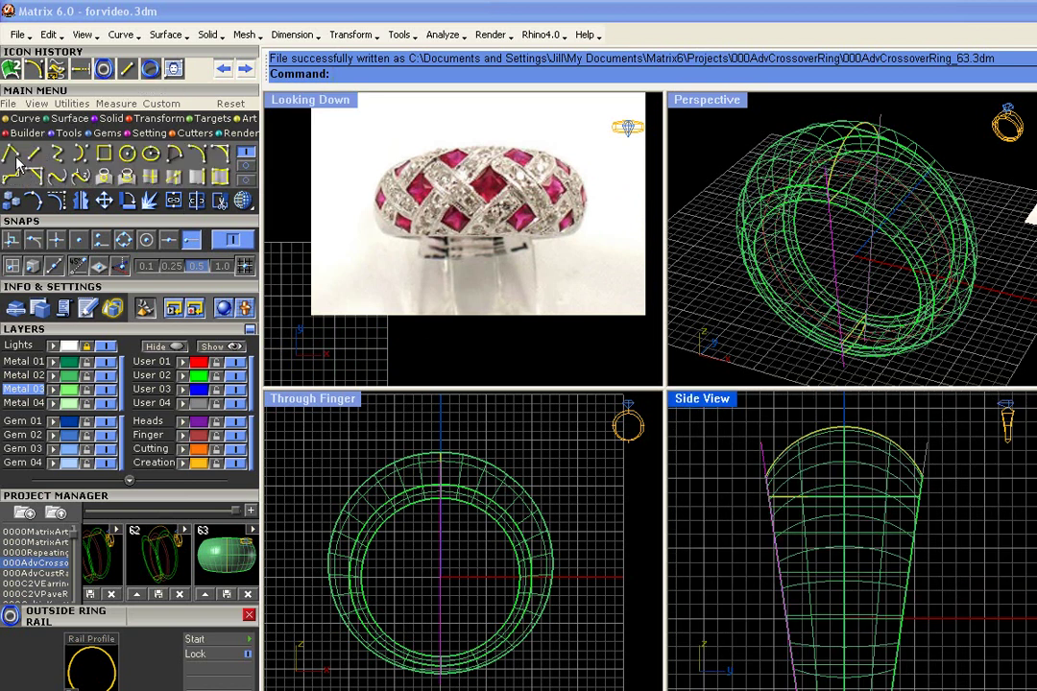
pyautogui.click(247, 166)
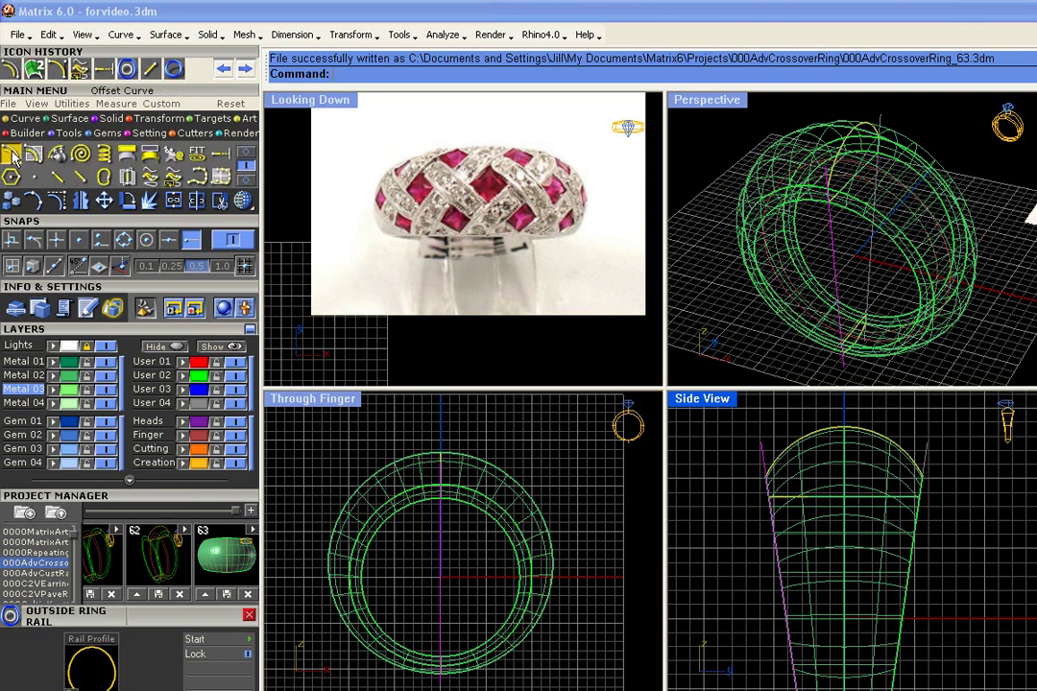
pyautogui.click(11, 153)
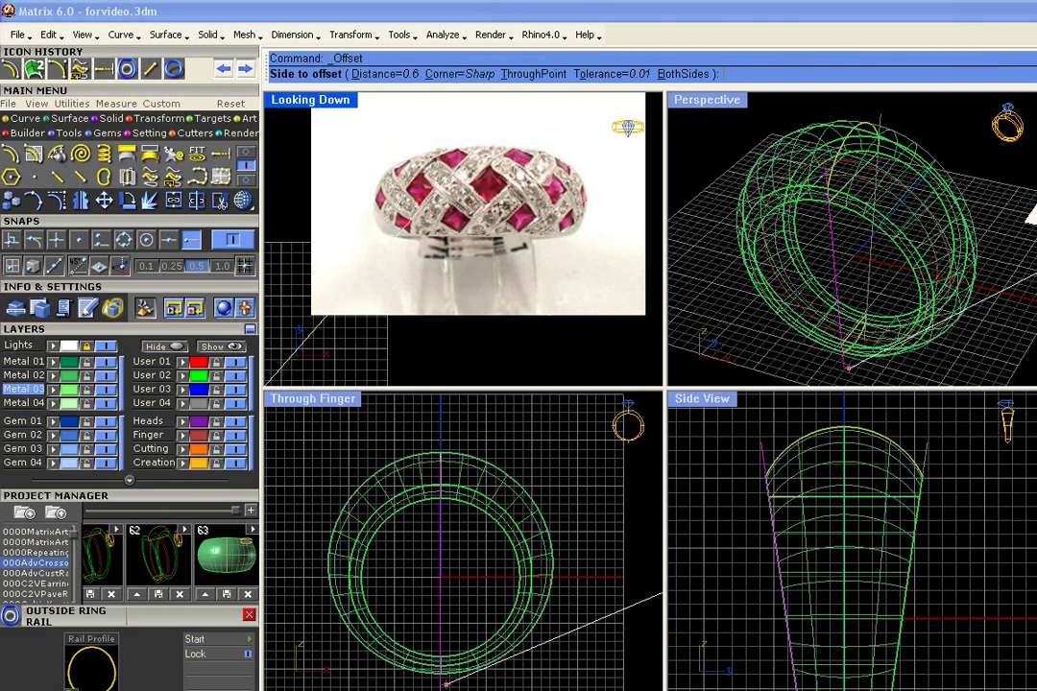
pyautogui.click(508, 75)
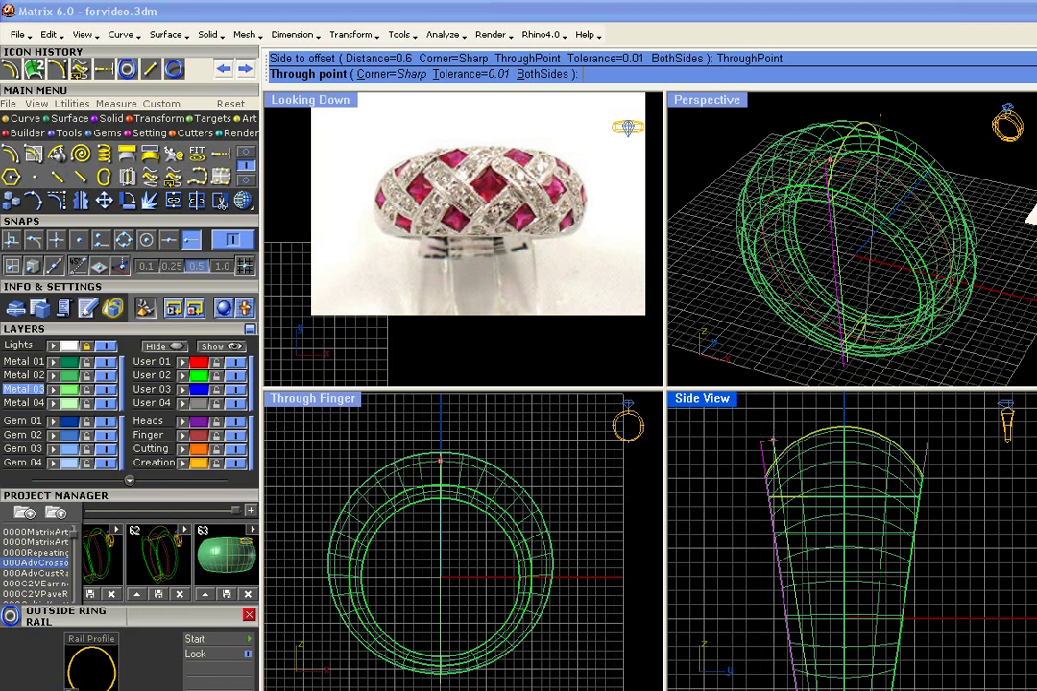
pyautogui.click(771, 437)
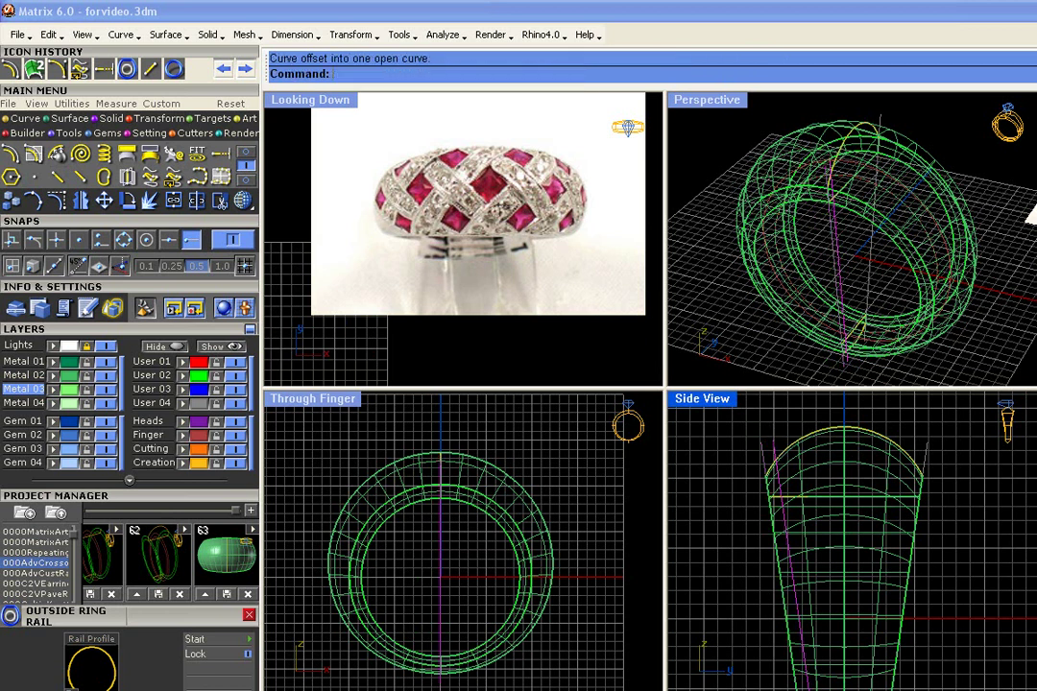
# - Mirror the offset line across the ring's vertical centre plane through the origin and move both inner lines to the Cutting layer
pyautogui.click(81, 202)
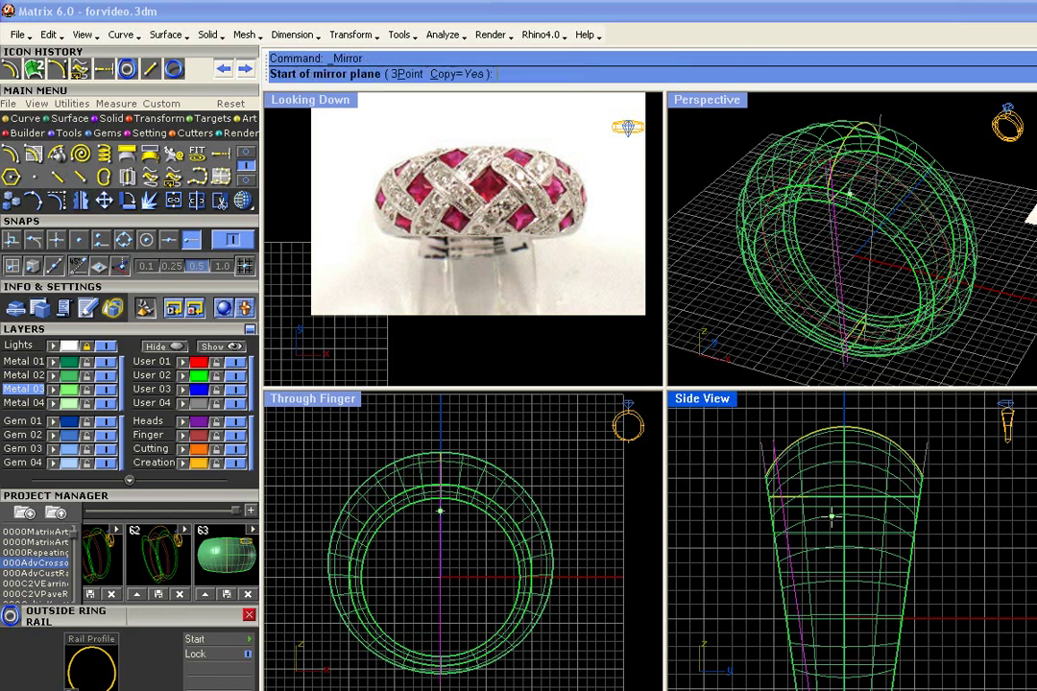
pyautogui.press('F4')
pyautogui.click(862, 405)
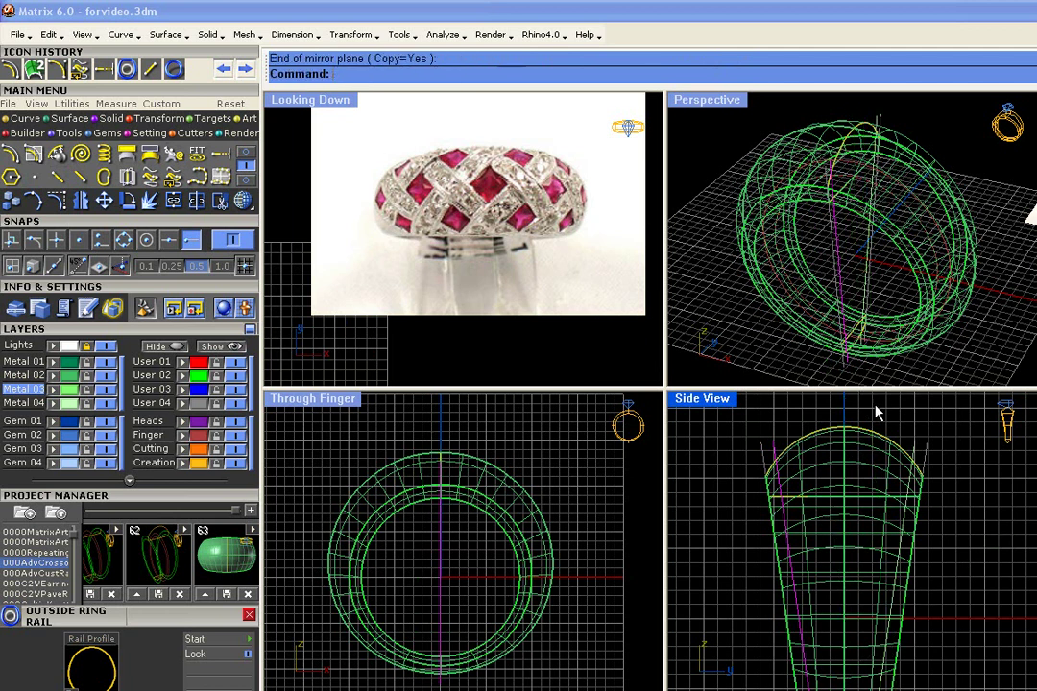
pyautogui.scroll(3, 876, 490)
pyautogui.click(782, 464)
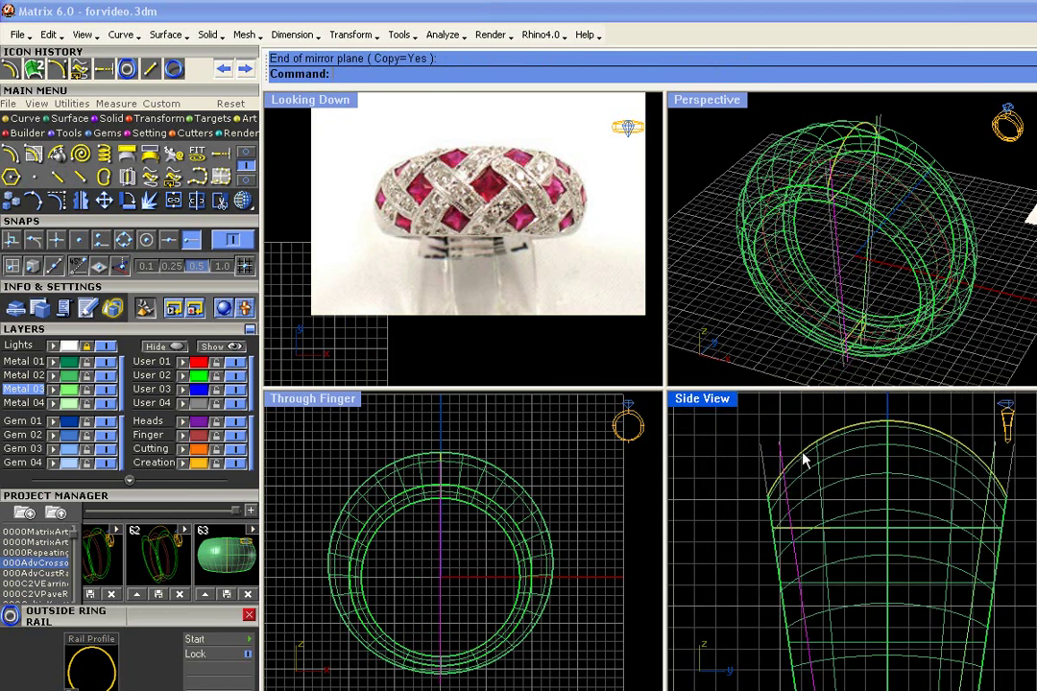
pyautogui.keyDown('shift'); pyautogui.click(996, 456); pyautogui.keyUp('shift')
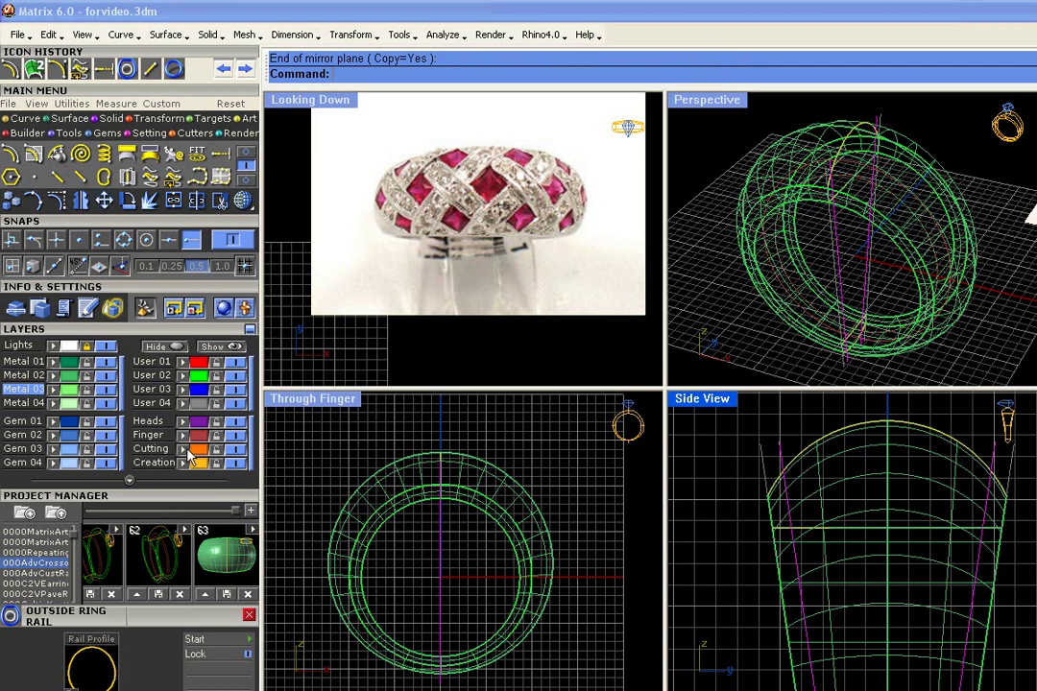
# - Draw a diagonal line on the Cutting layer in Side View, from outside the ring's side edge down to just past its vertical centre line
pyautogui.scroll(-5, 811, 505)
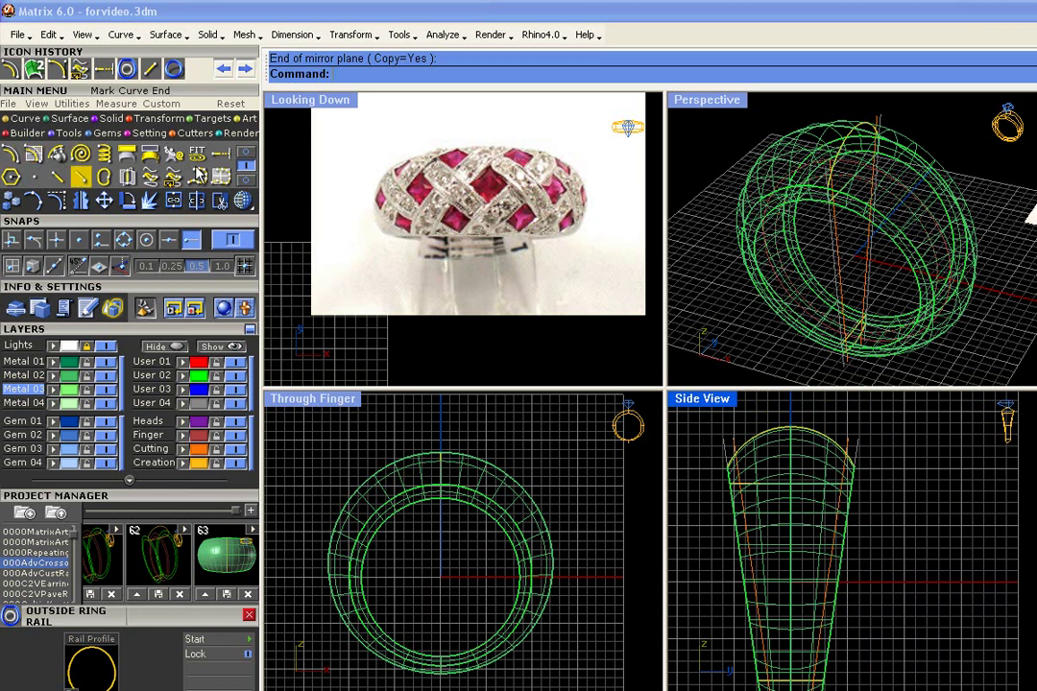
pyautogui.click(24, 119)
pyautogui.click(13, 151)
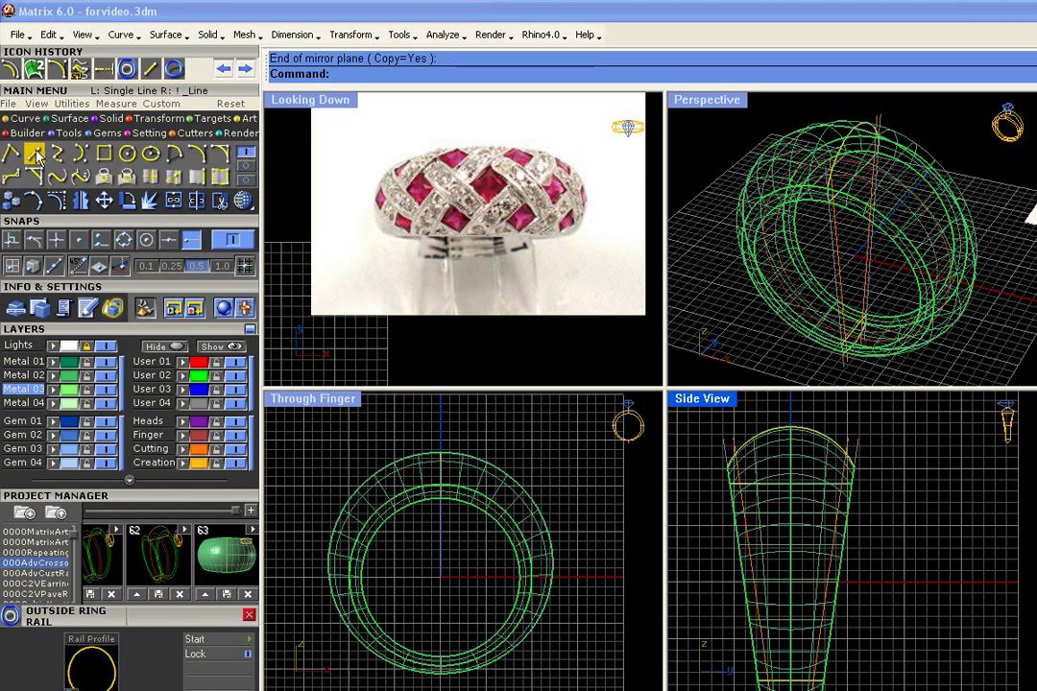
pyautogui.scroll(3, 752, 556)
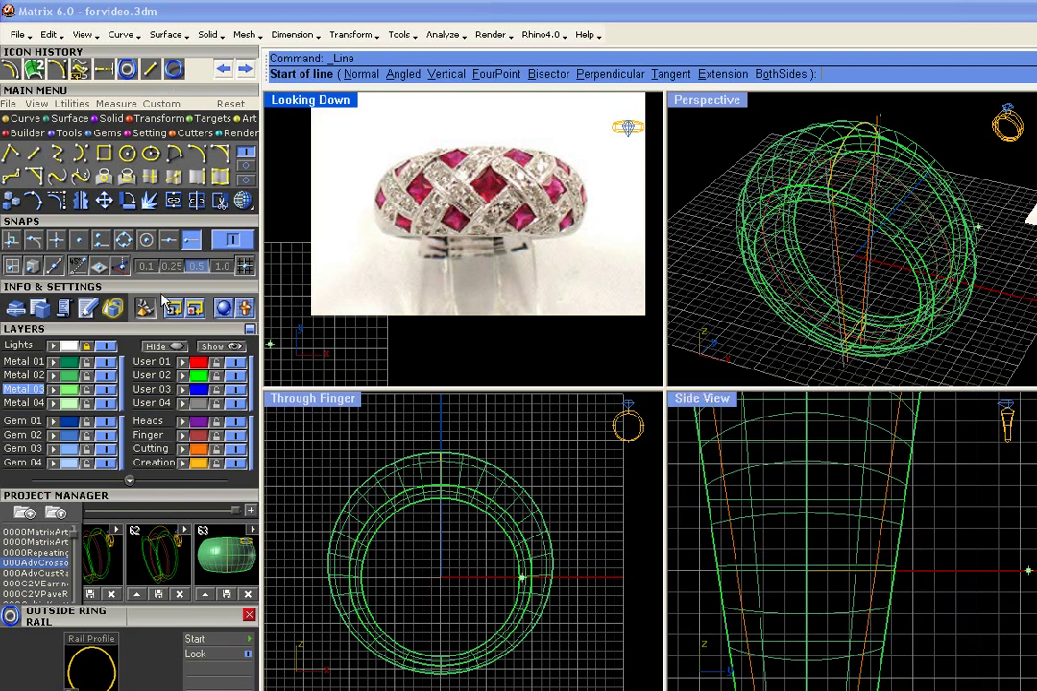
pyautogui.click(121, 267)
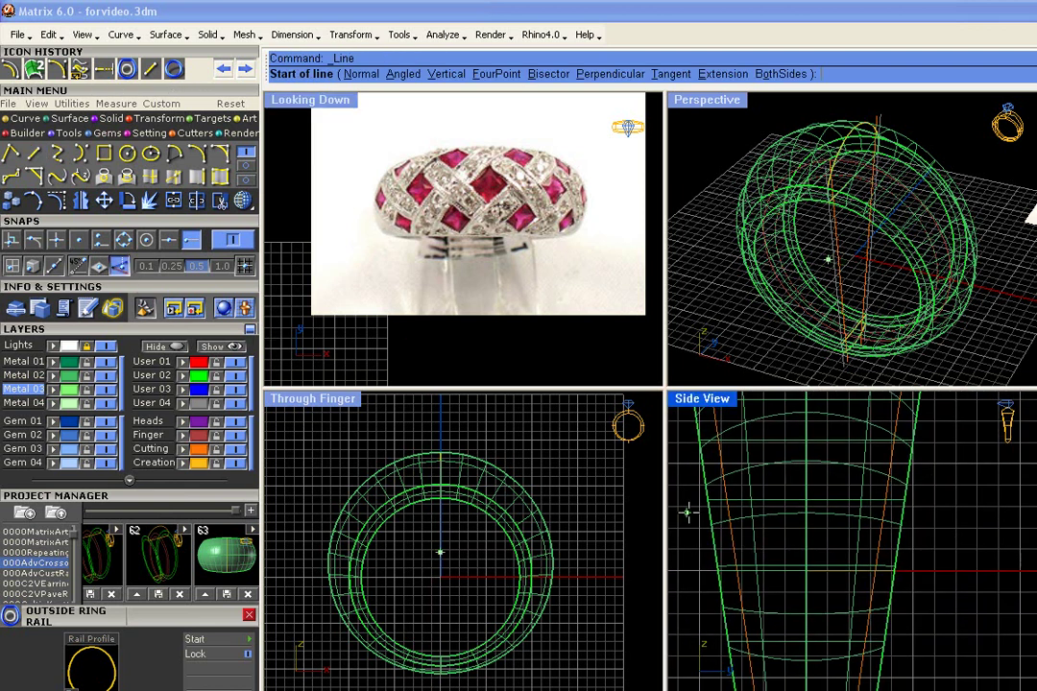
pyautogui.click(152, 449)
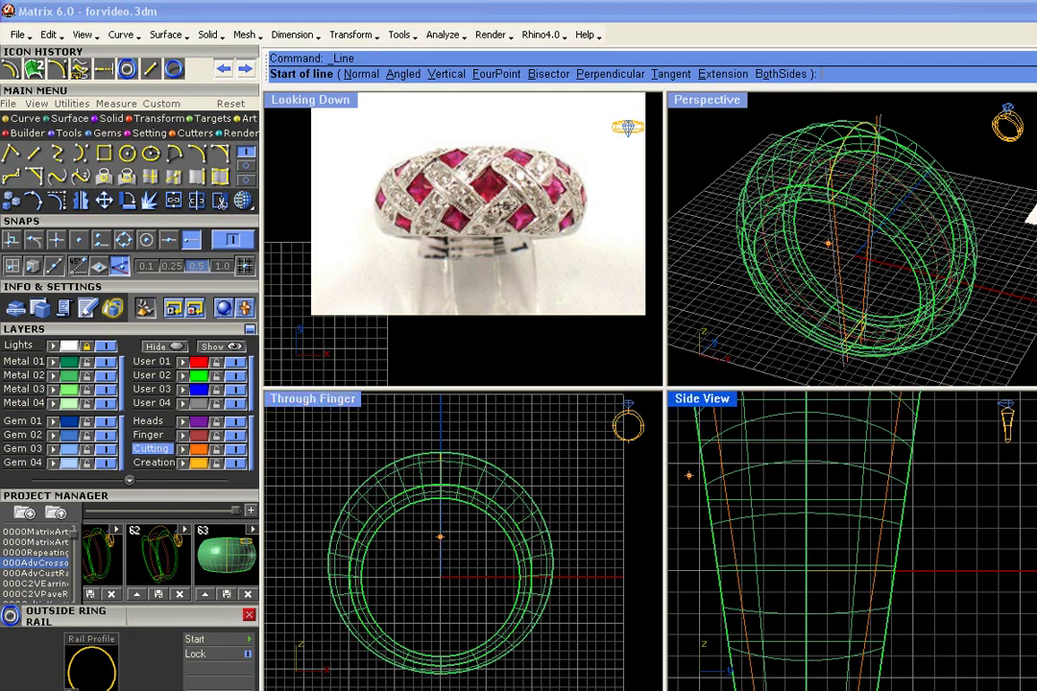
pyautogui.click(690, 497)
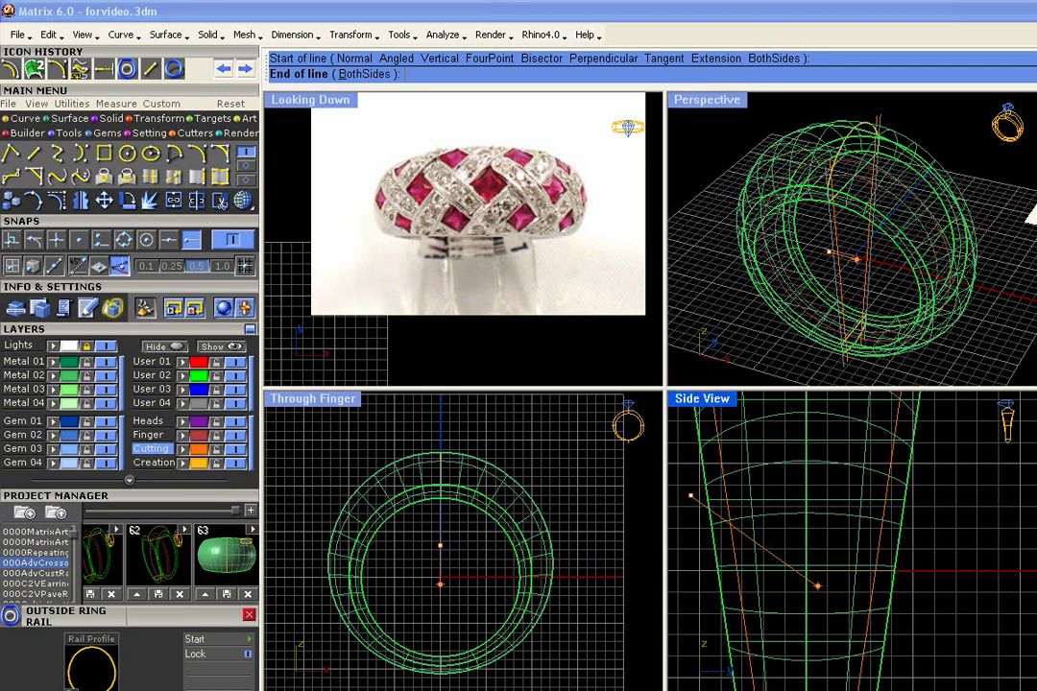
pyautogui.click(817, 586)
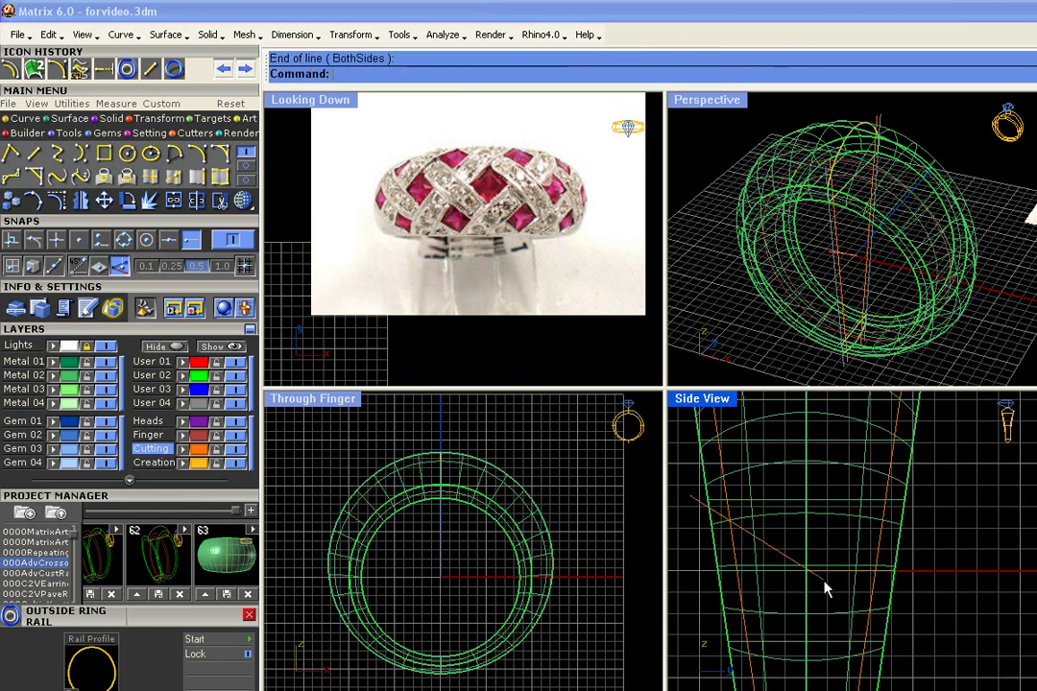
# - Mirror the diagonal line across the ring's vertical centre plane through the origin
pyautogui.click(81, 69)
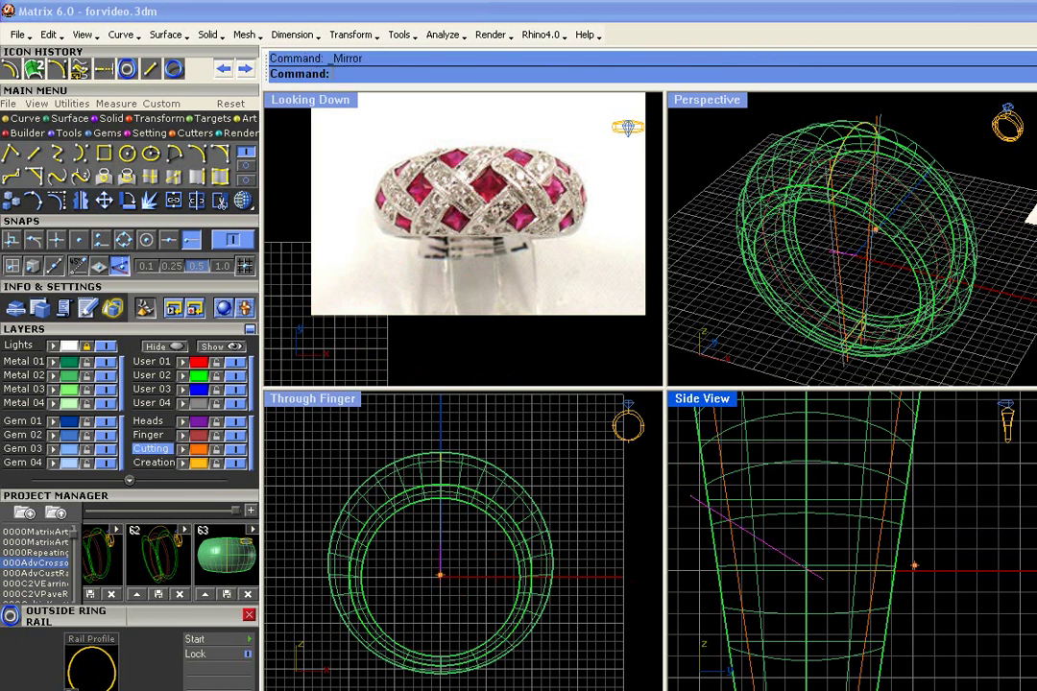
pyautogui.press('F4')
pyautogui.click(814, 654)
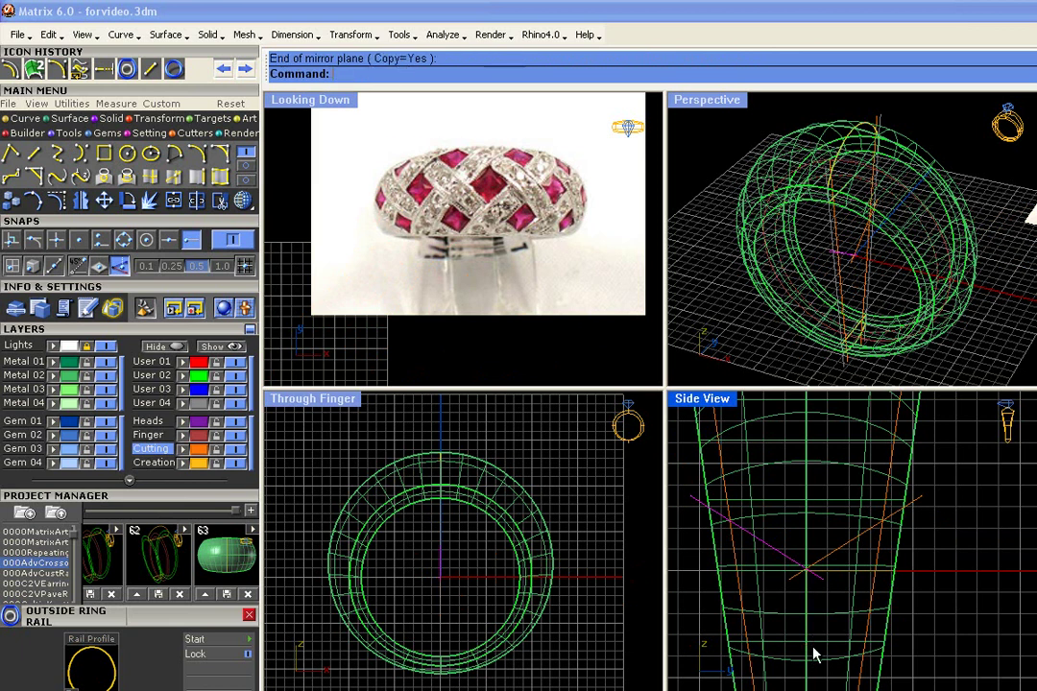
# - Trim the two tapered Cutting lines and the two diagonals against each other, leaving an outline that converges to a point below
pyautogui.scroll(-3, 831, 563)
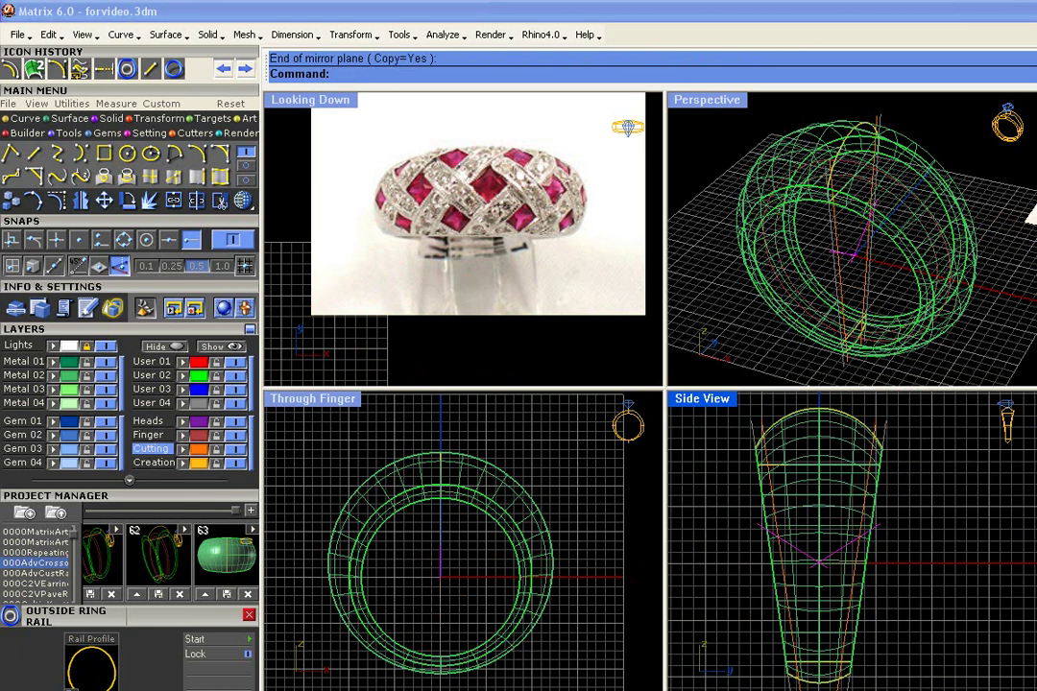
pyautogui.click(760, 420)
pyautogui.keyDown('shift'); pyautogui.click(876, 425); pyautogui.keyUp('shift')
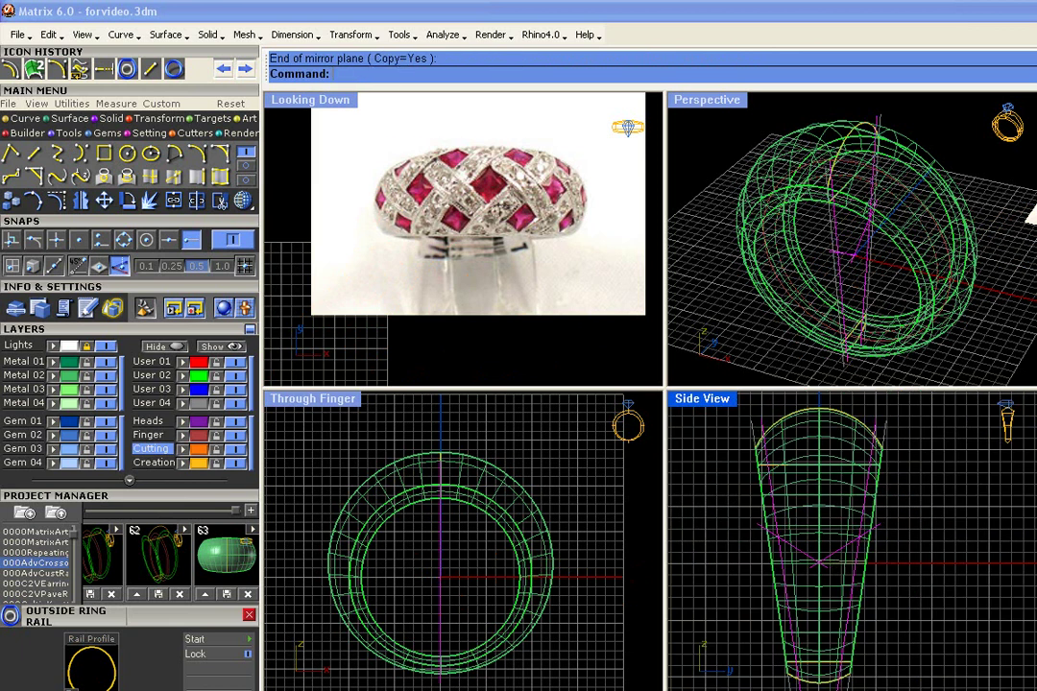
pyautogui.click(221, 202)
pyautogui.scroll(5, 803, 563)
pyautogui.click(738, 525)
pyautogui.click(702, 467)
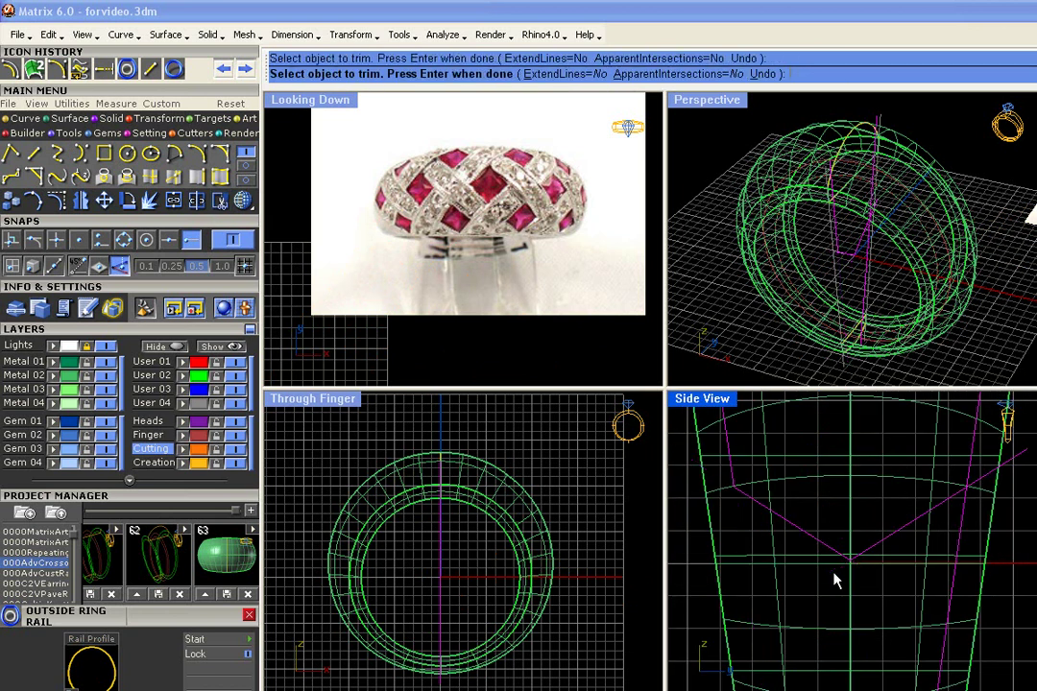
pyautogui.click(950, 615)
pyautogui.scroll(-5, 875, 523)
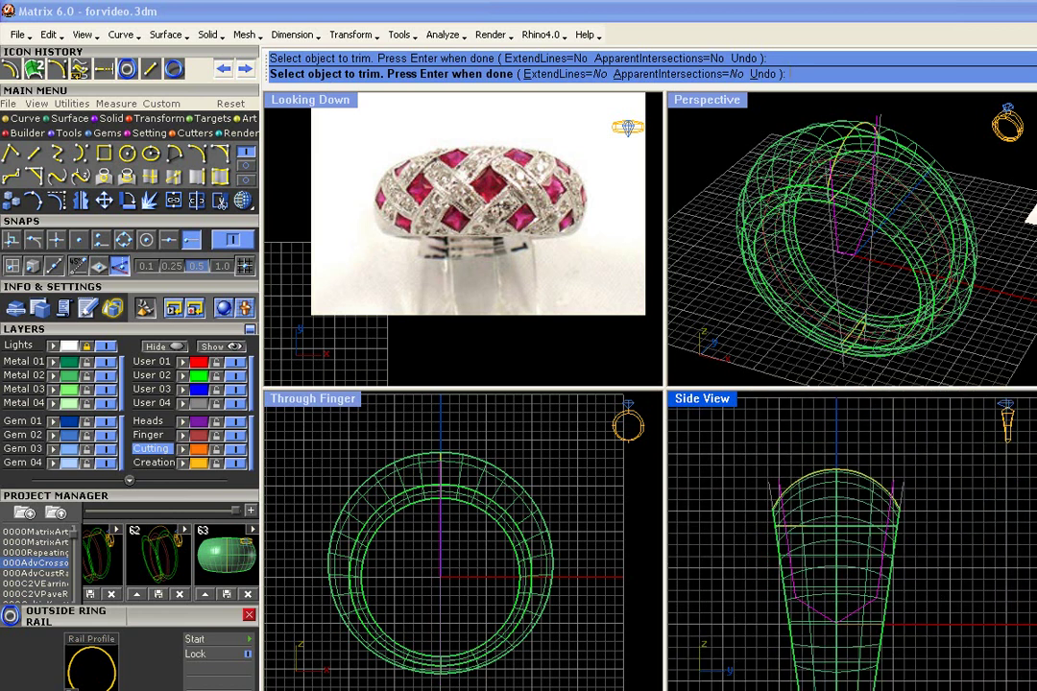
pyautogui.rightClick(940, 560)
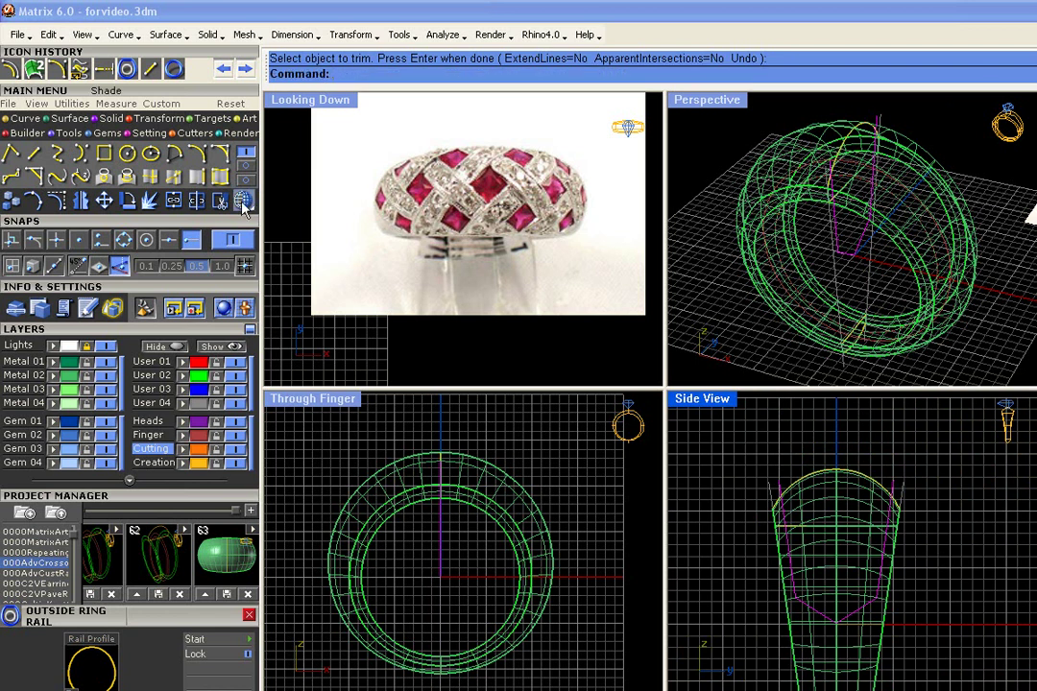
# - Join the four trimmed Cutting lines into one open curve
pyautogui.click(174, 202)
pyautogui.click(983, 580)
pyautogui.moveTo(920, 271); pyautogui.dragTo(868, 297, button='right')
pyautogui.scroll(2, 812, 532)
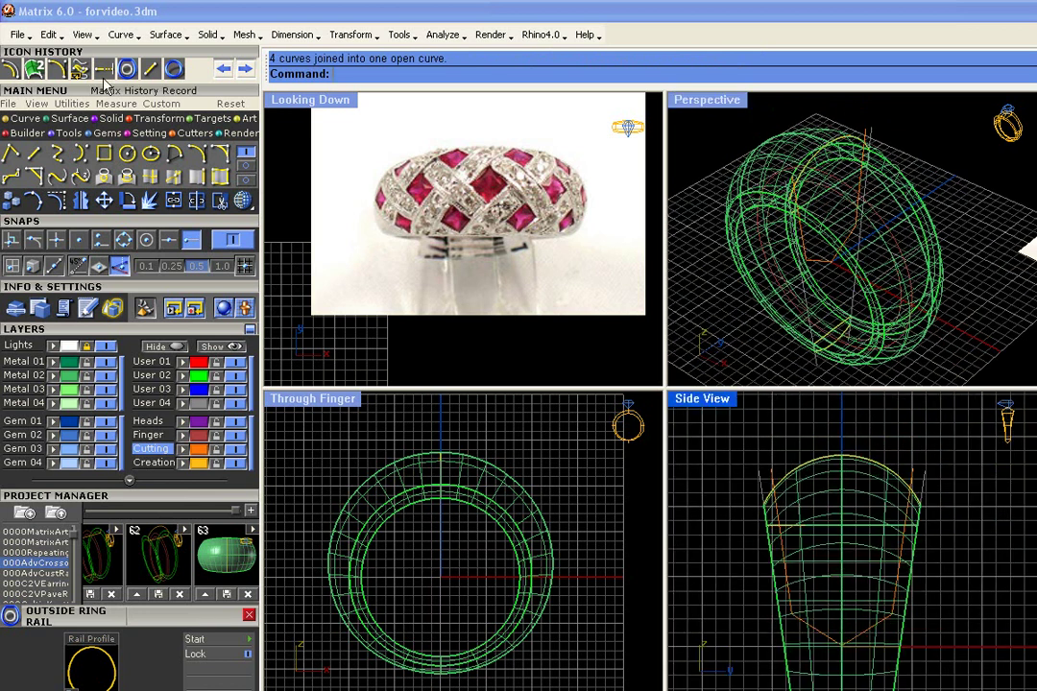
pyautogui.click(104, 154)
pyautogui.moveTo(854, 515); pyautogui.dragTo(808, 481, button='right')
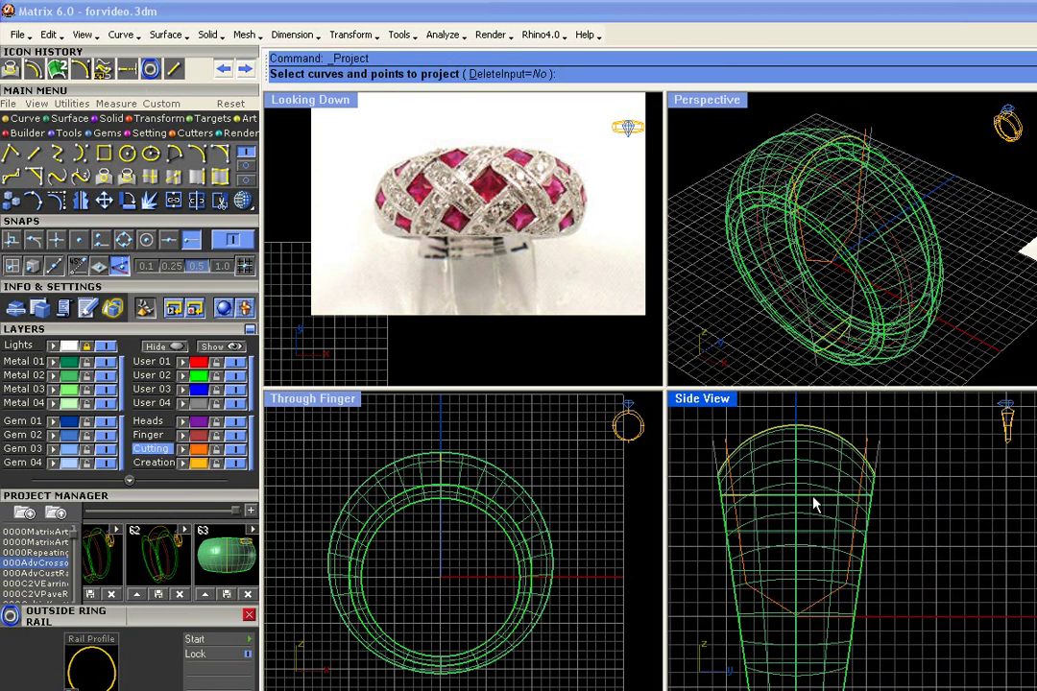
pyautogui.click(839, 596)
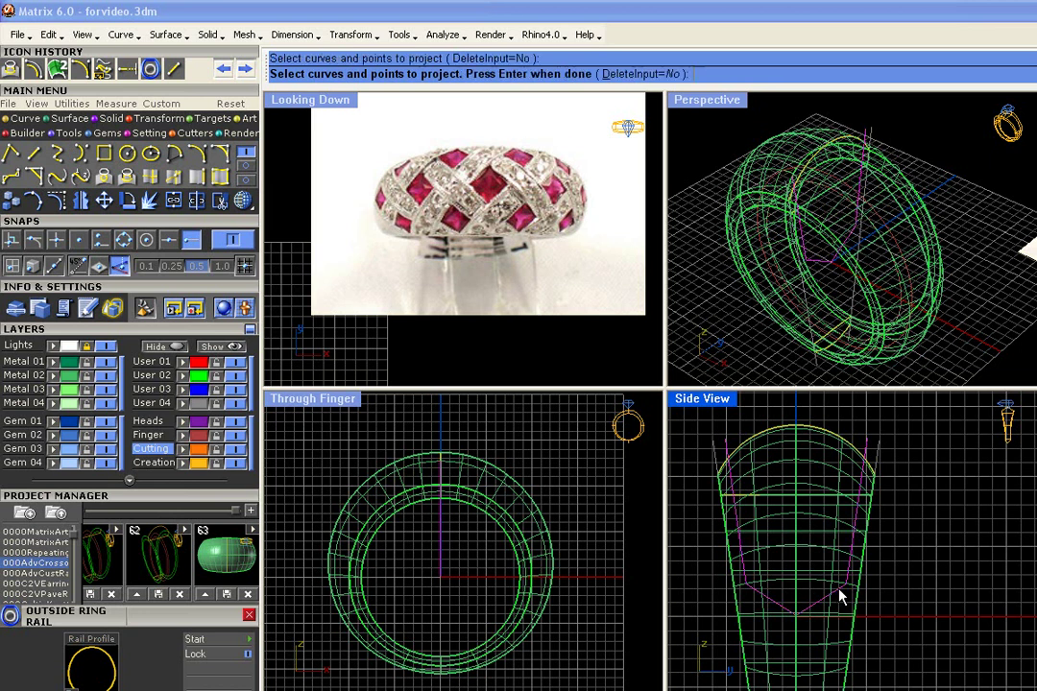
pyautogui.press('Return')
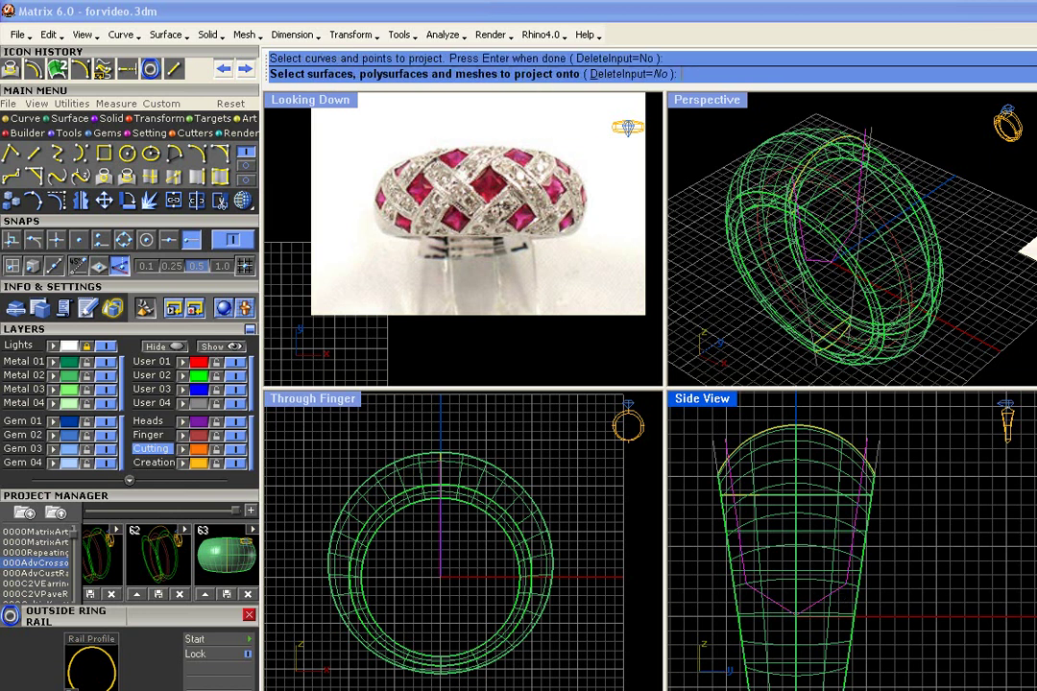
pyautogui.click(848, 559)
pyautogui.moveTo(865, 241); pyautogui.dragTo(893, 288, button='right')
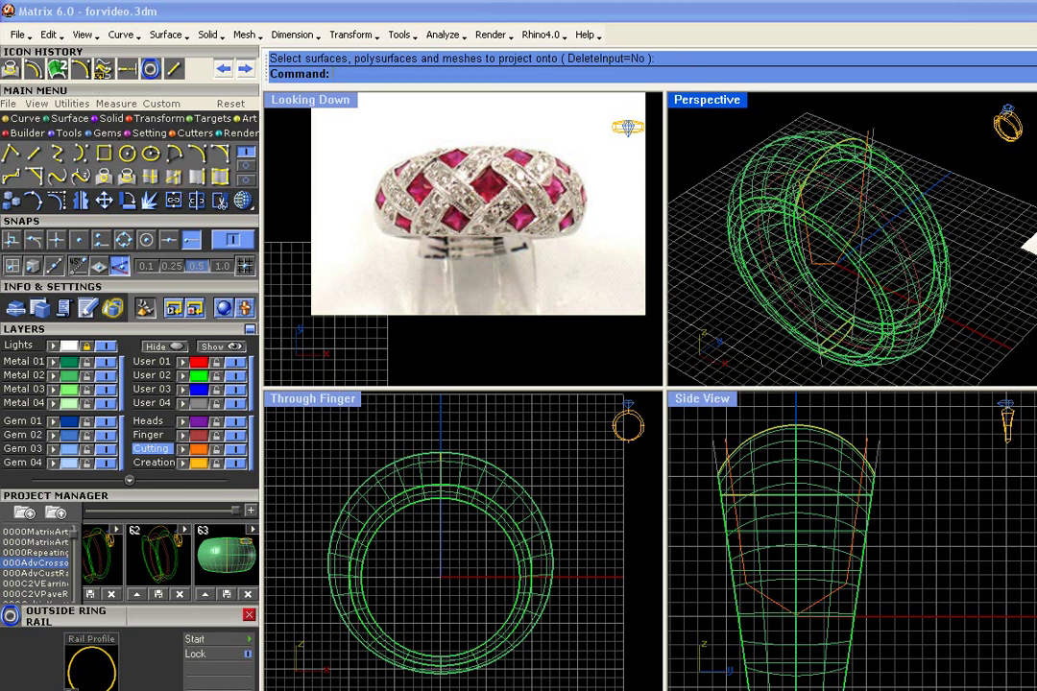
# - Extract the four surfaces that form the ring's outer dome from the solid band
pyautogui.click(69, 118)
pyautogui.click(107, 118)
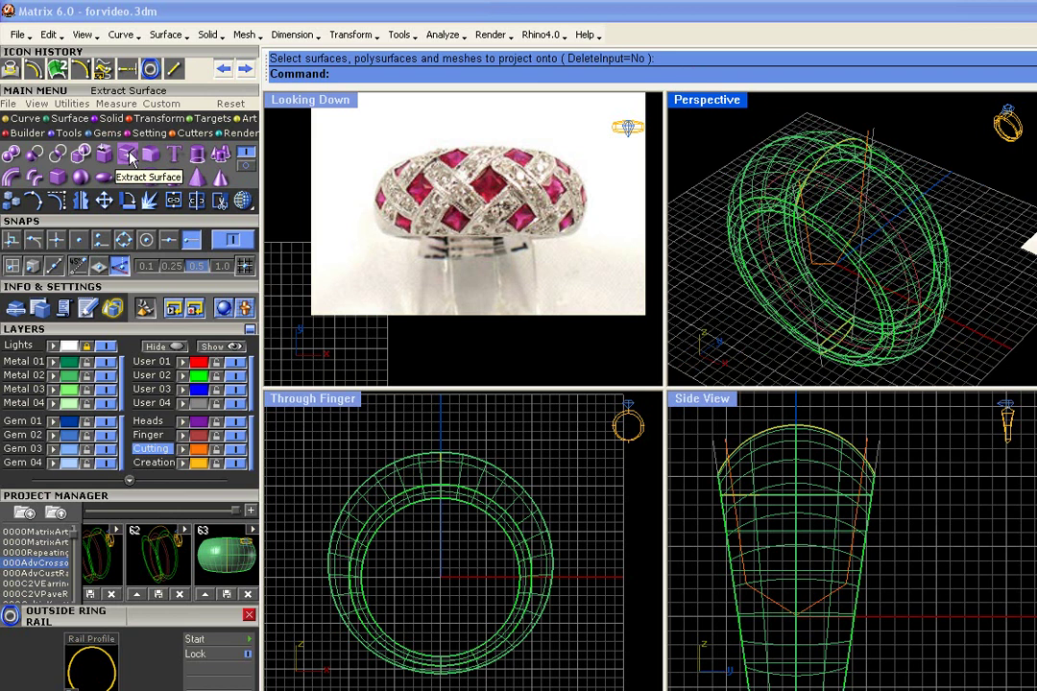
pyautogui.click(129, 156)
pyautogui.scroll(4, 893, 259)
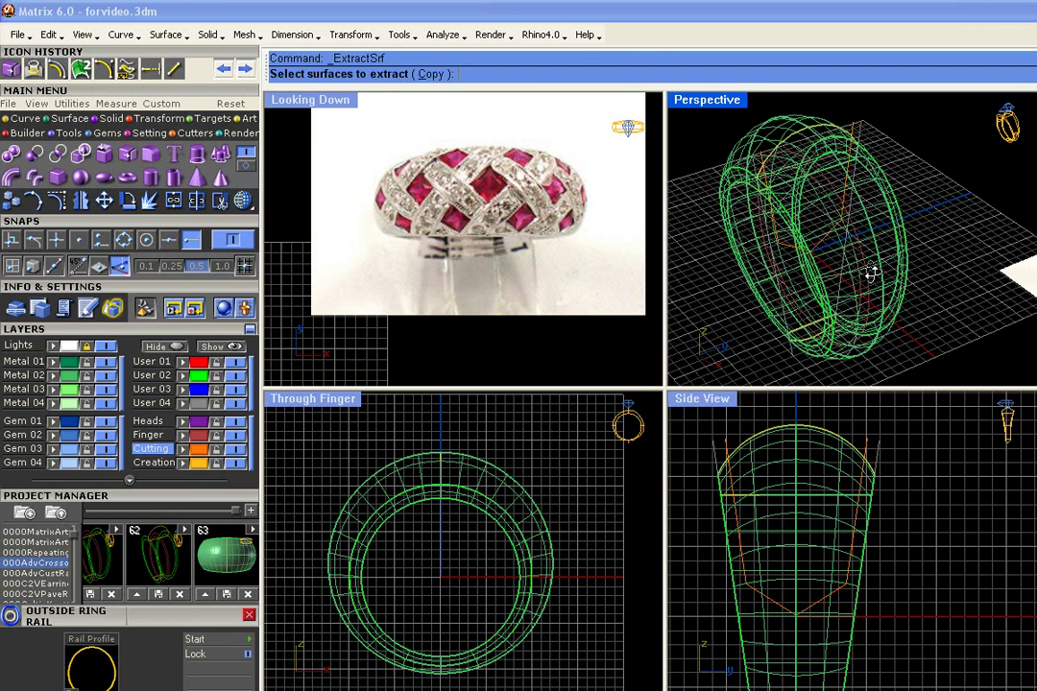
pyautogui.click(899, 242)
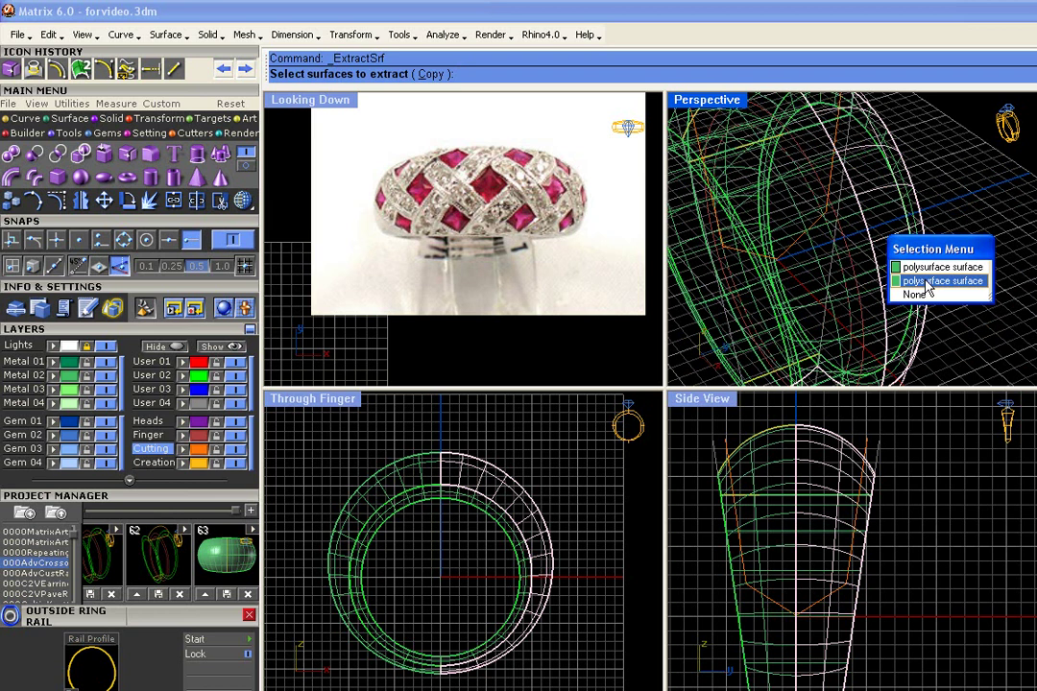
pyautogui.click(927, 281)
pyautogui.moveTo(877, 299); pyautogui.dragTo(960, 250, button='right')
pyautogui.moveTo(881, 185); pyautogui.dragTo(870, 260, button='right')
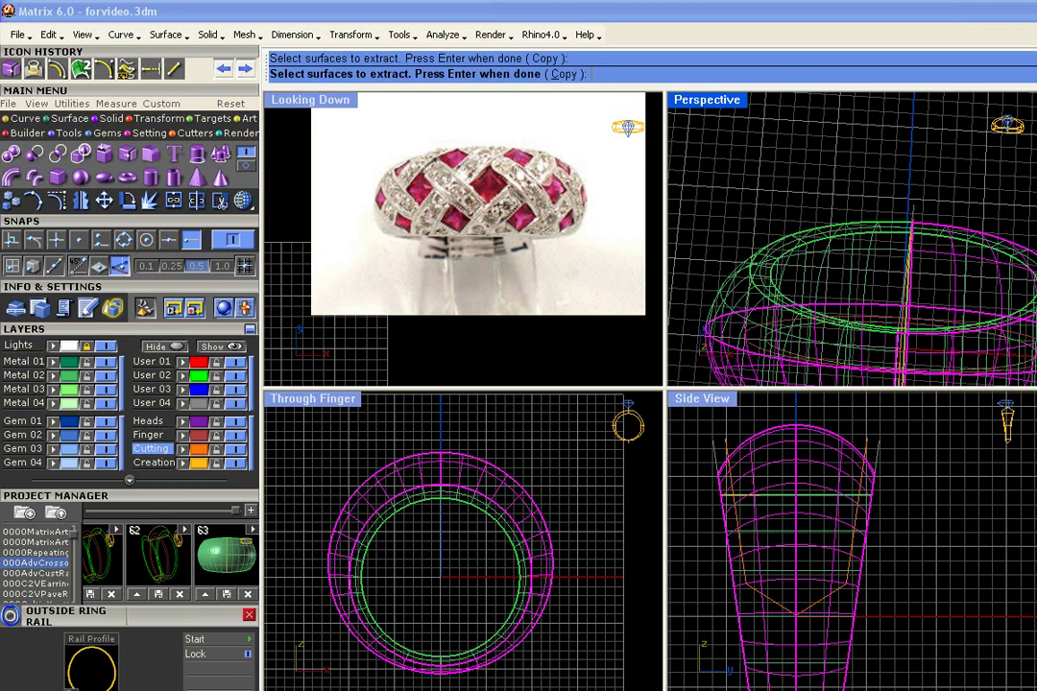
pyautogui.click(865, 281)
pyautogui.rightClick(813, 173)
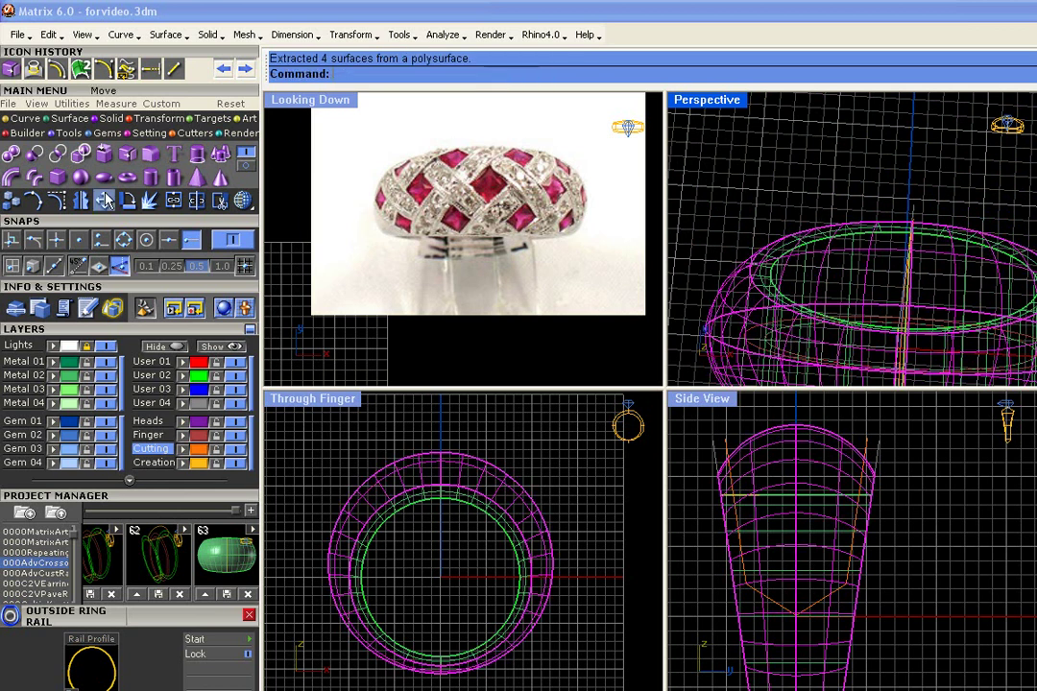
# - Join the four extracted dome surfaces into one open polysurface and place it on a darker green metal layer
pyautogui.click(175, 199)
pyautogui.moveTo(865, 269); pyautogui.dragTo(826, 231, button='right')
pyautogui.click(928, 276)
pyautogui.click(943, 278)
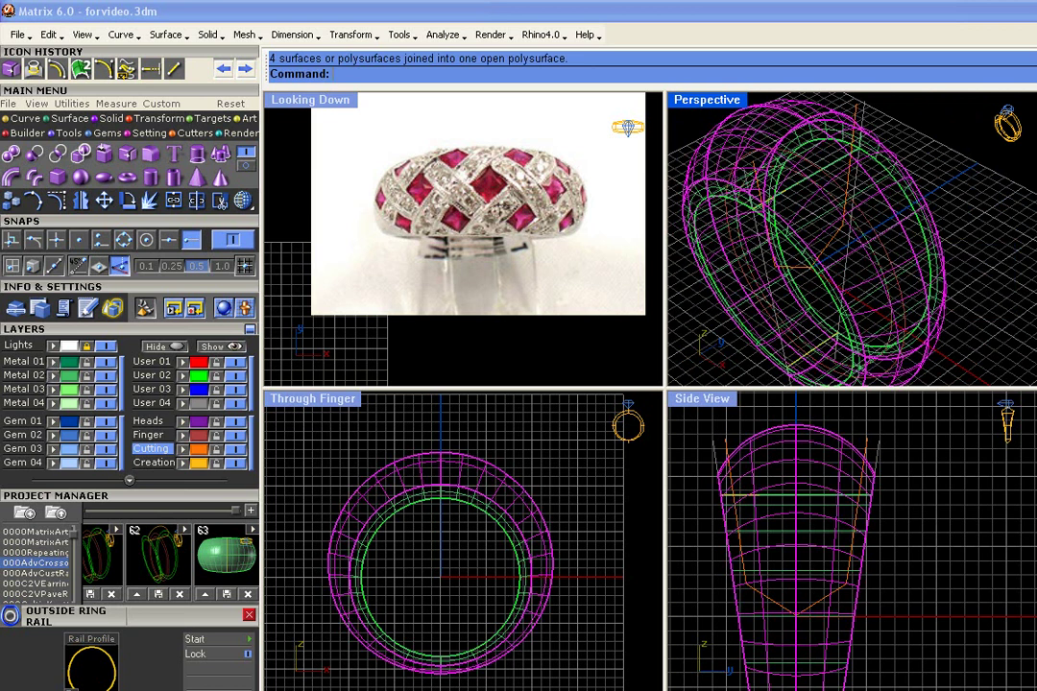
pyautogui.click(791, 447)
# - Project the joined pointed curve onto the outer dome polysurface from Side View, keeping the original with DeleteInput set to No
pyautogui.scroll(-2, 809, 514)
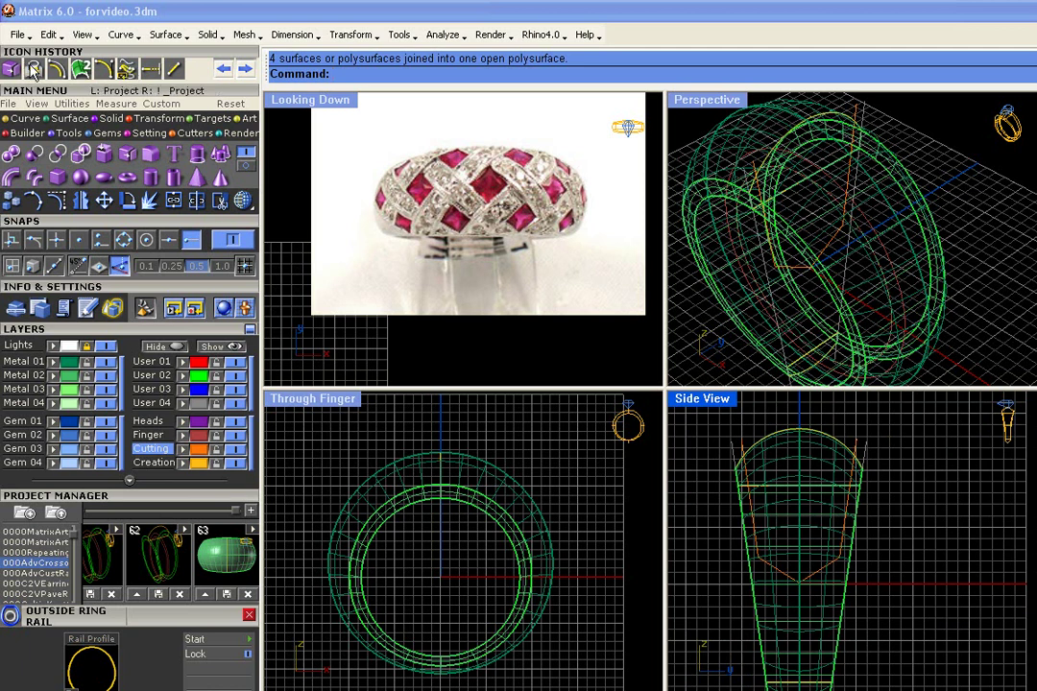
pyautogui.moveTo(807, 426); pyautogui.dragTo(807, 424, button='right')
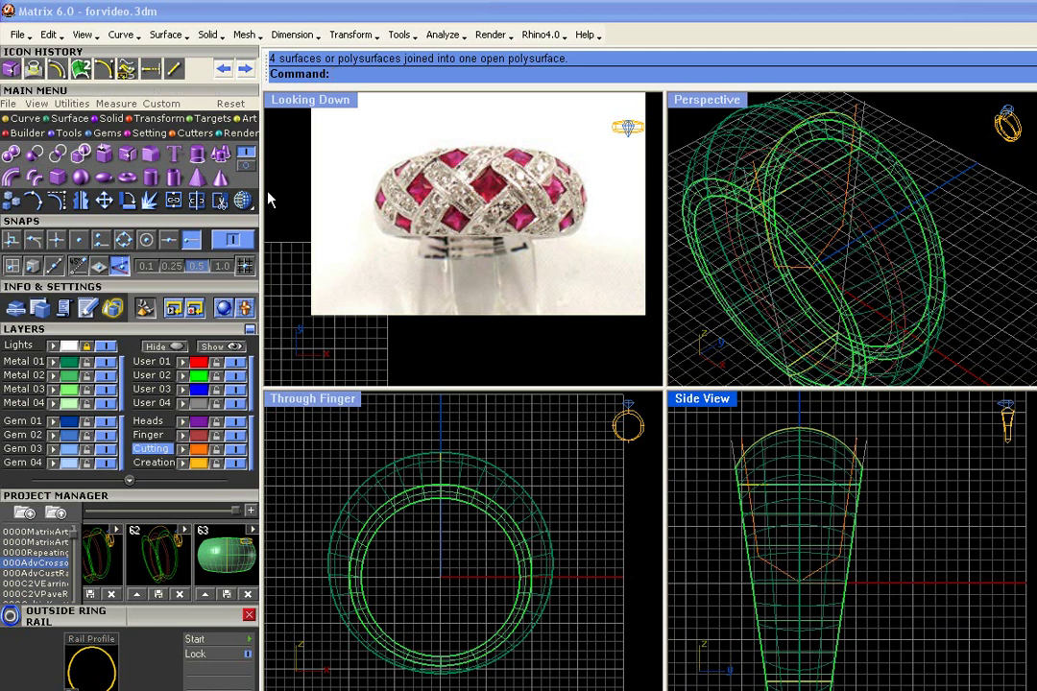
pyautogui.click(34, 69)
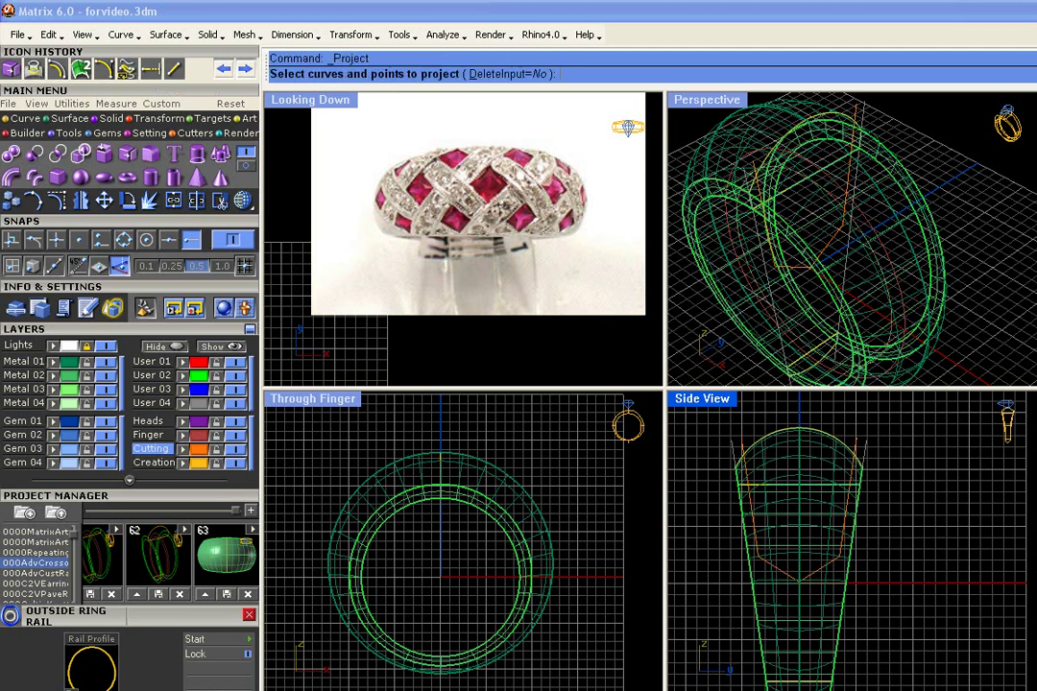
pyautogui.click(859, 448)
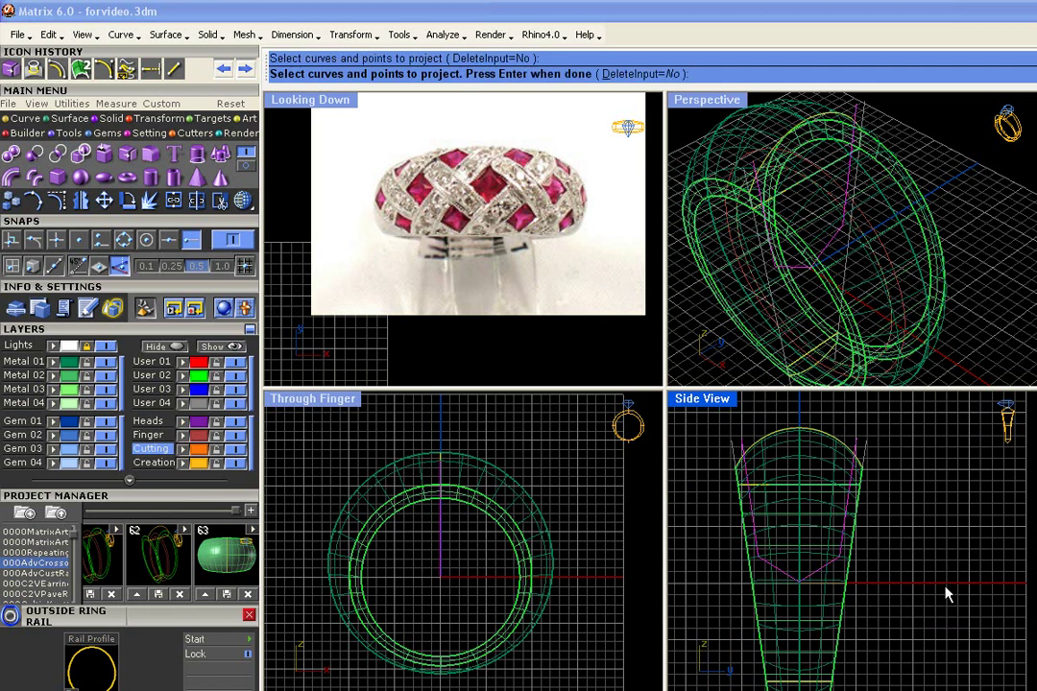
pyautogui.press('Return')
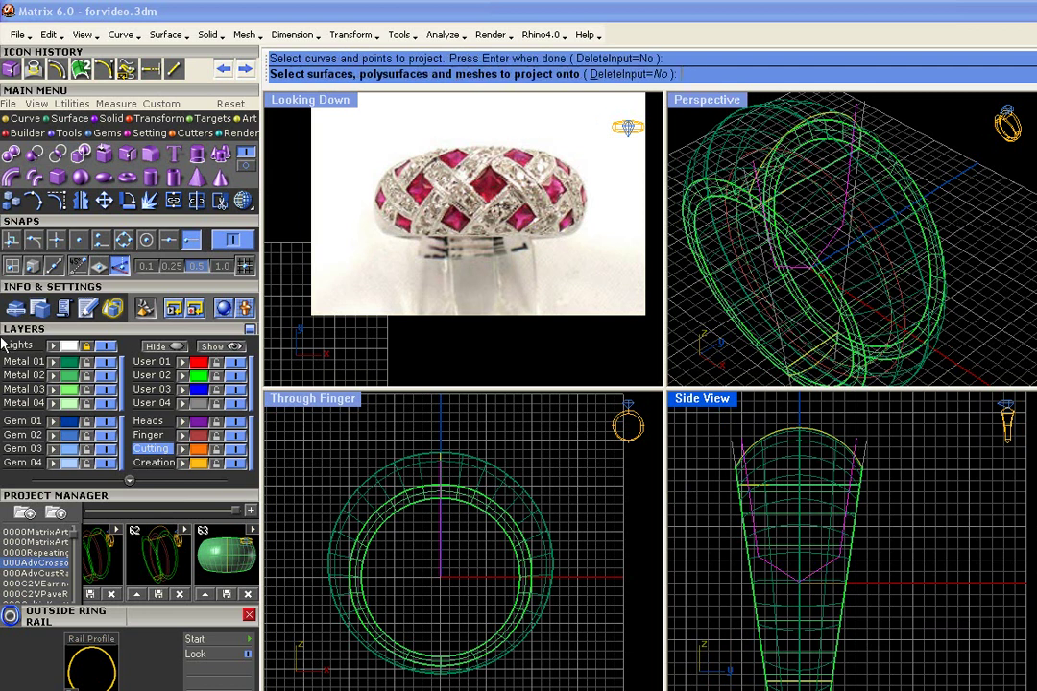
pyautogui.click(825, 471)
pyautogui.press('Return')
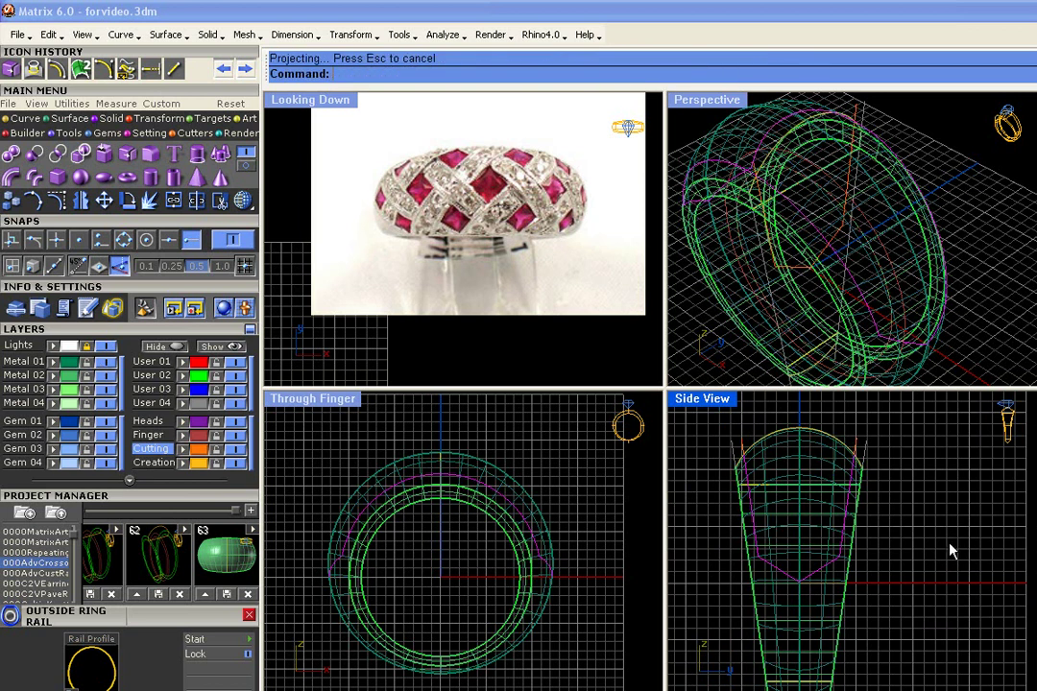
# - Shade the ring in all views, select all objects and save them as a new version in the 000AdvCrossoverRing project
pyautogui.moveTo(789, 209)
pyautogui.mouseDown(button='right')
pyautogui.moveTo(788, 246)
pyautogui.moveTo(809, 213)
pyautogui.moveTo(727, 166)
pyautogui.moveTo(975, 370)
pyautogui.moveTo(808, 243)
pyautogui.moveTo(902, 317)
pyautogui.mouseUp(button='right')
pyautogui.click(243, 200)
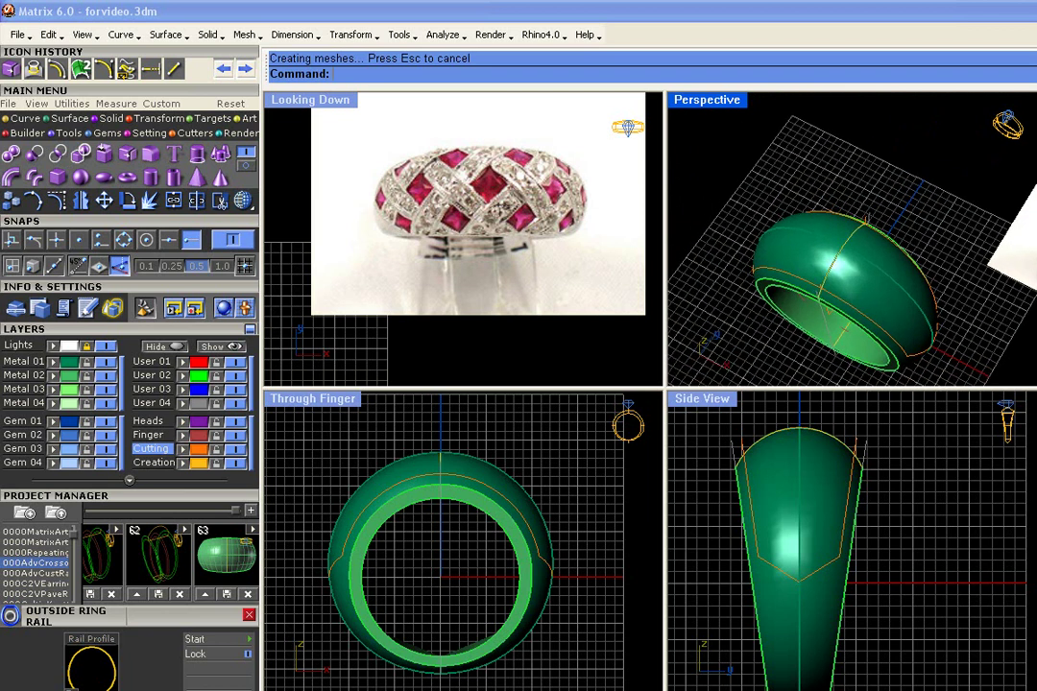
pyautogui.scroll(-8, 908, 188)
pyautogui.moveTo(1023, 375); pyautogui.dragTo(788, 153)
pyautogui.click(249, 511)
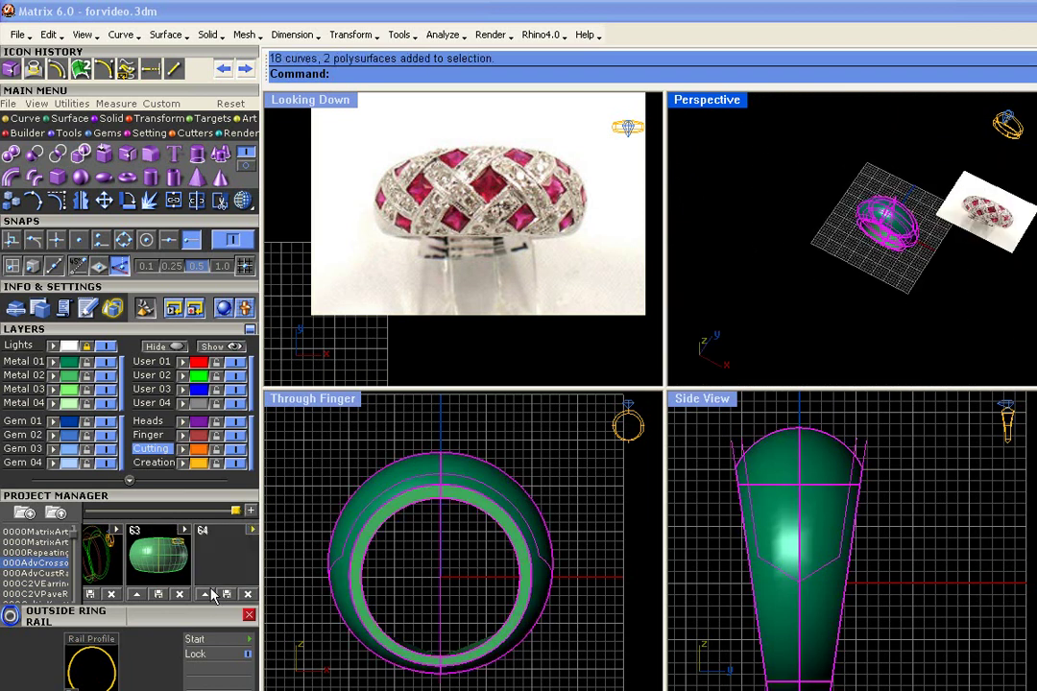
pyautogui.click(701, 533)
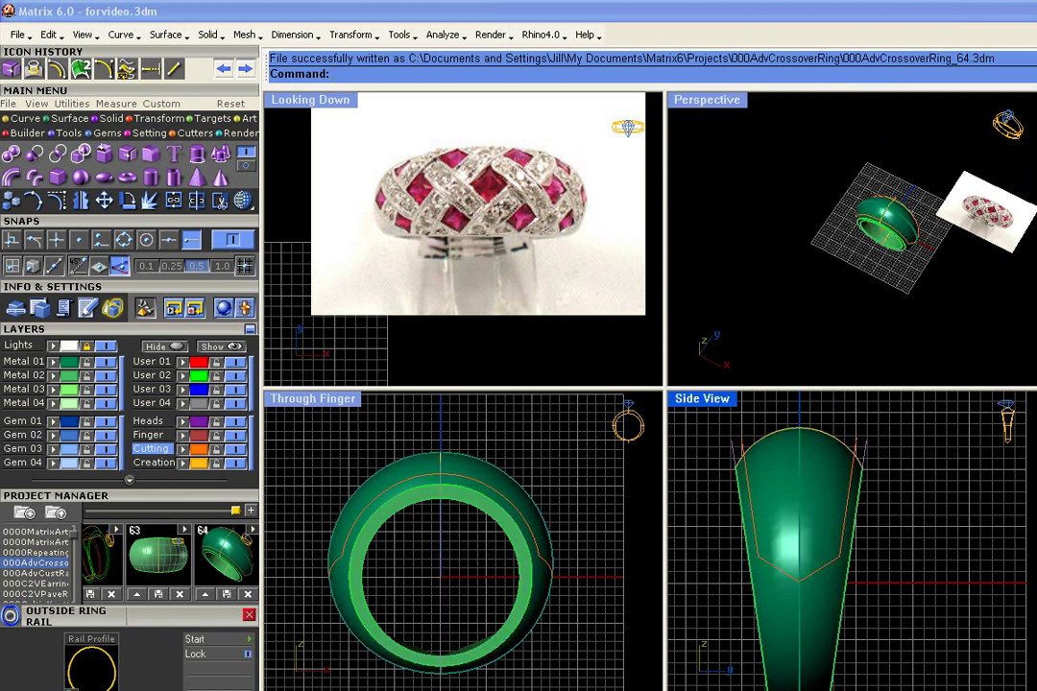
# - Split the outer dome polysurface with the projected pointed curve
pyautogui.scroll(10, 927, 260)
pyautogui.click(927, 241)
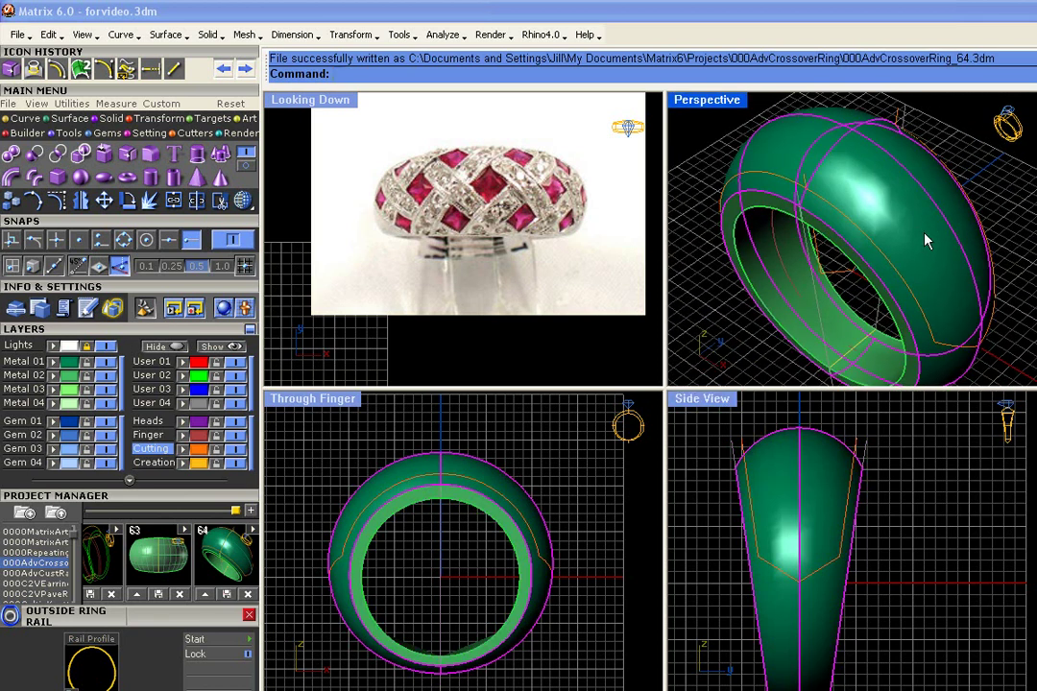
pyautogui.click(198, 202)
pyautogui.click(893, 291)
pyautogui.press('Return')
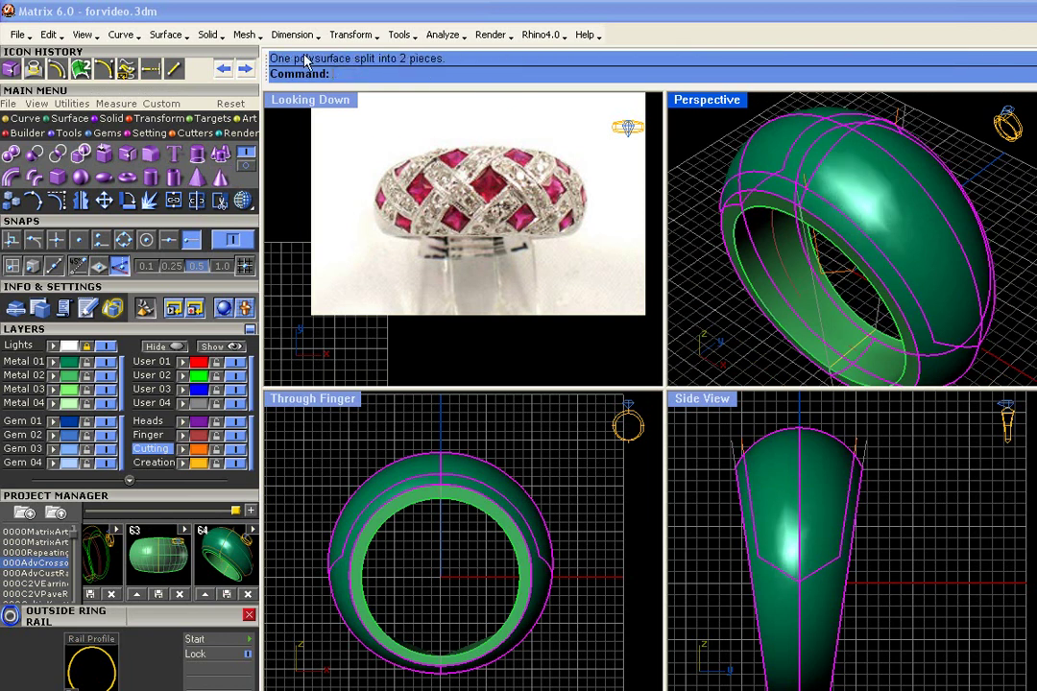
# - Assign the upper piece of the split dome, inside the pointed curve, to the Metal 04 layer
pyautogui.click(1018, 372)
pyautogui.click(948, 247)
pyautogui.moveTo(951, 305)
pyautogui.mouseDown(button='right')
pyautogui.moveTo(850, 293)
pyautogui.moveTo(953, 291)
pyautogui.mouseUp(button='right')
pyautogui.click(962, 343)
pyautogui.click(954, 212)
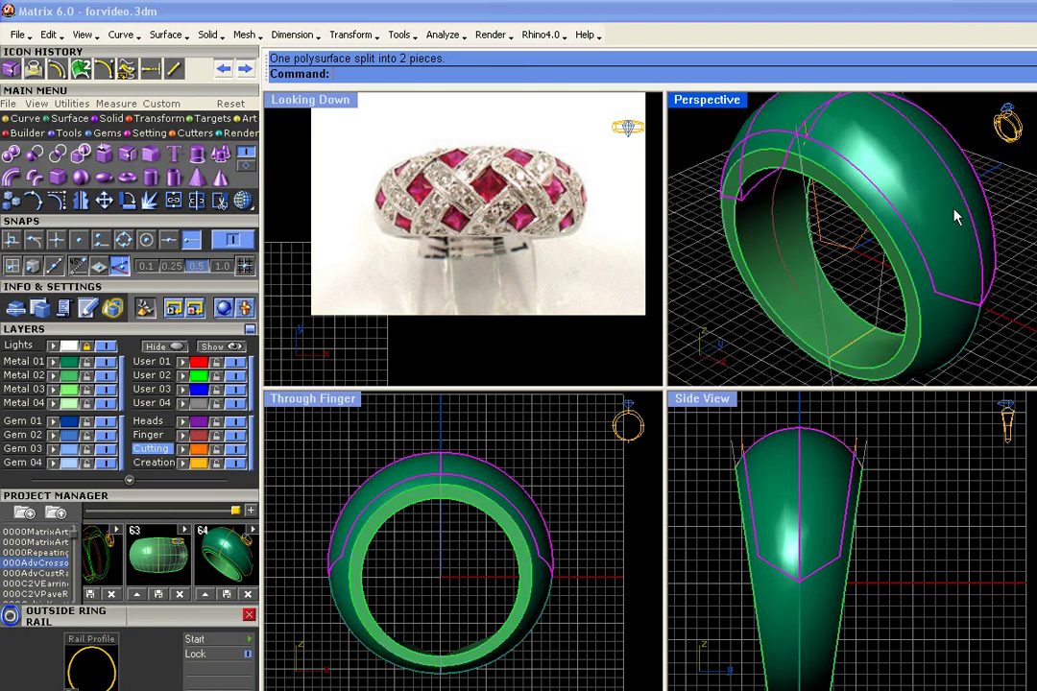
pyautogui.click(52, 404)
pyautogui.click(426, 444)
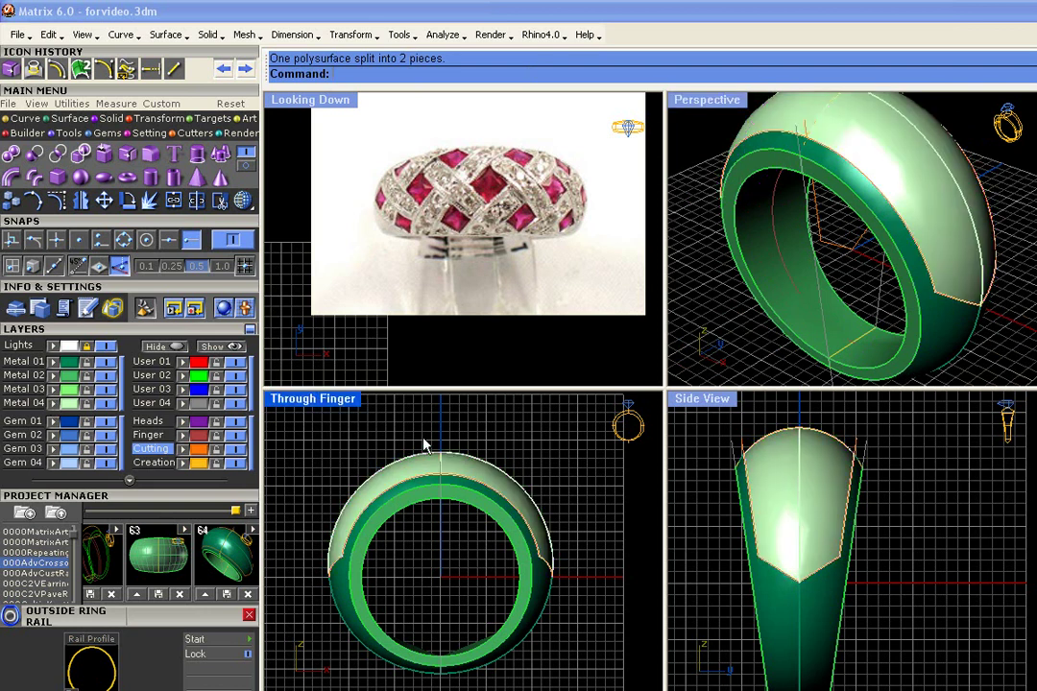
# - Shrink the light green upper dome piece slightly with Scale 2D in Looking Down, using 0,0,0 as the origin
pyautogui.scroll(-5, 764, 288)
pyautogui.scroll(-4, 853, 240)
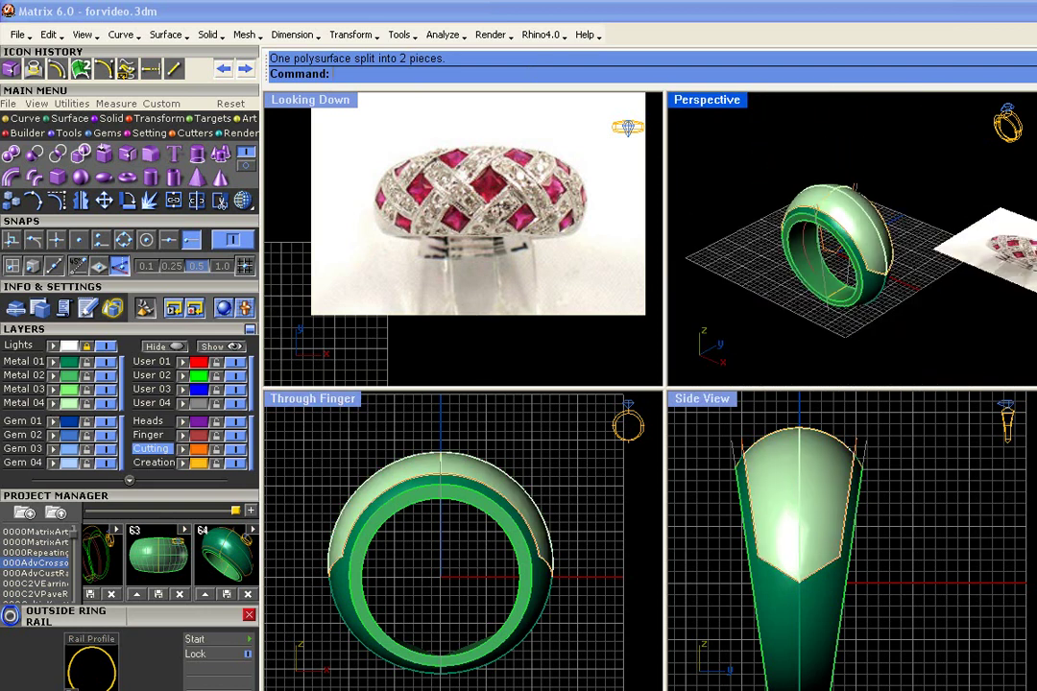
pyautogui.moveTo(495, 294); pyautogui.dragTo(521, 249, button='right')
pyautogui.scroll(-8, 521, 250)
pyautogui.moveTo(451, 277); pyautogui.dragTo(498, 229, button='right')
pyautogui.scroll(6, 436, 244)
pyautogui.moveTo(521, 363); pyautogui.dragTo(536, 334, button='right')
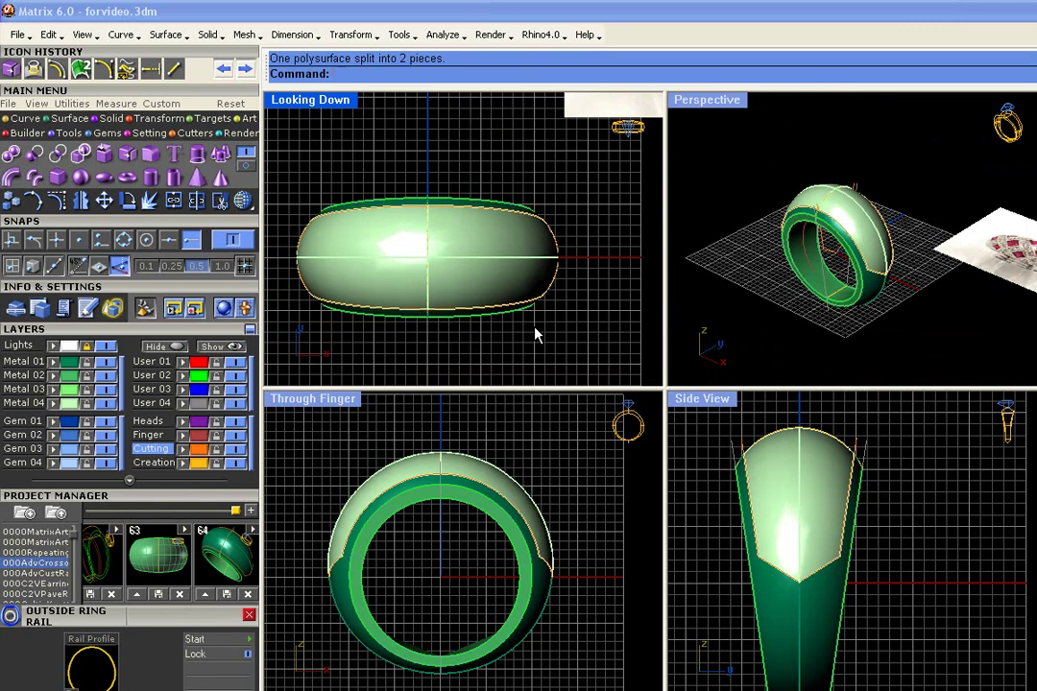
pyautogui.click(445, 262)
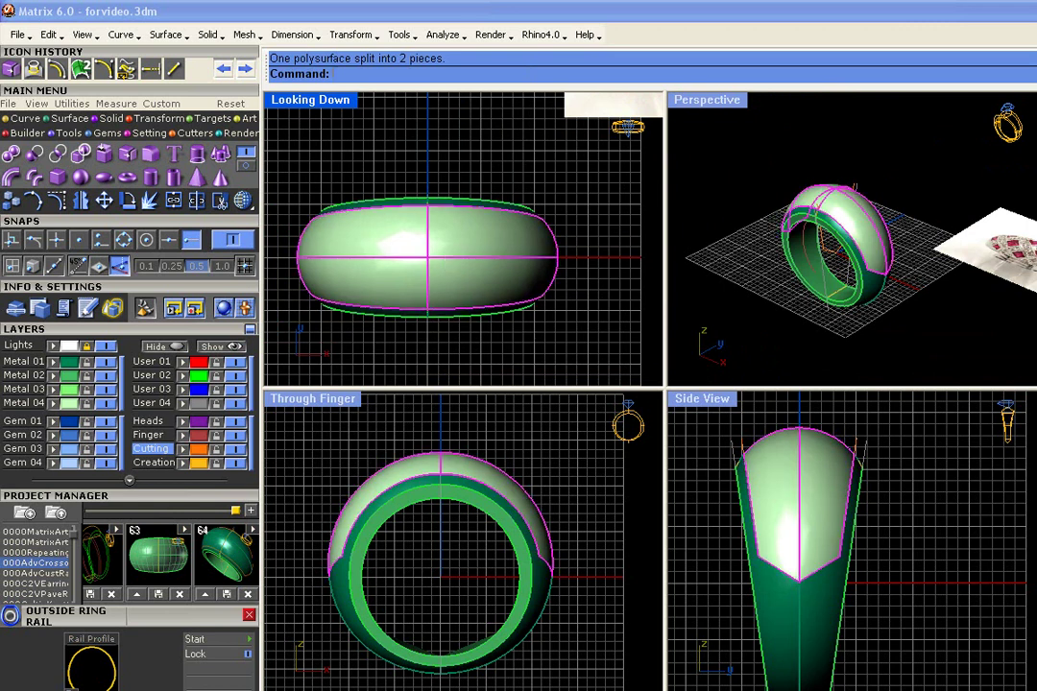
pyautogui.scroll(10, 400, 224)
pyautogui.scroll(-6, 401, 225)
pyautogui.moveTo(400, 225); pyautogui.dragTo(418, 194, button='right')
pyautogui.scroll(-2, 451, 220)
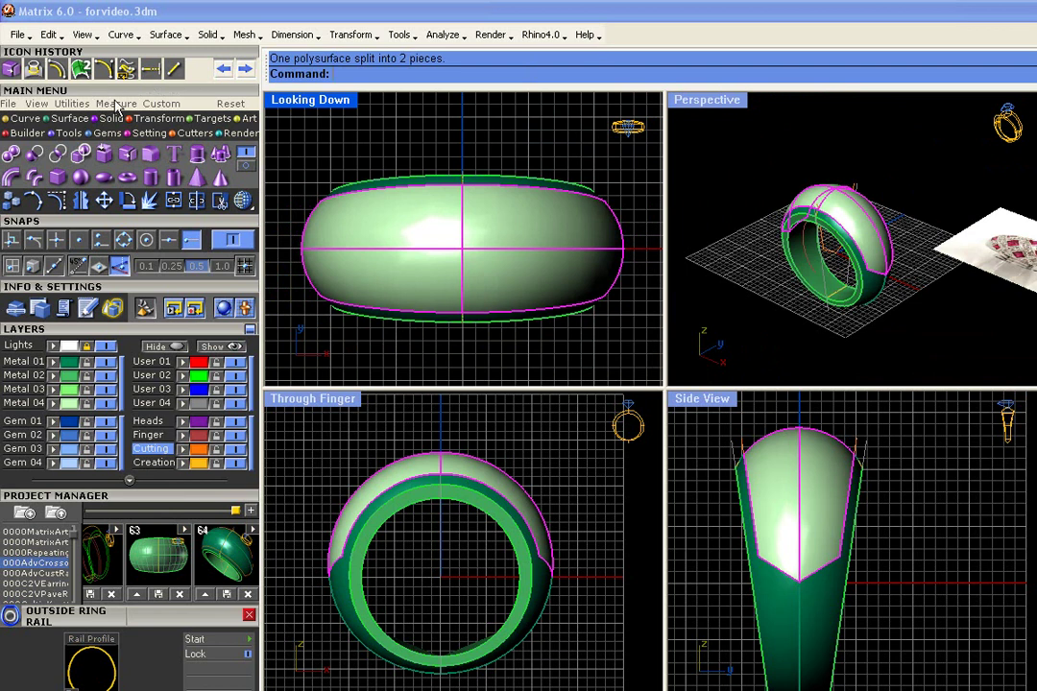
pyautogui.click(151, 119)
pyautogui.click(247, 166)
pyautogui.click(150, 120)
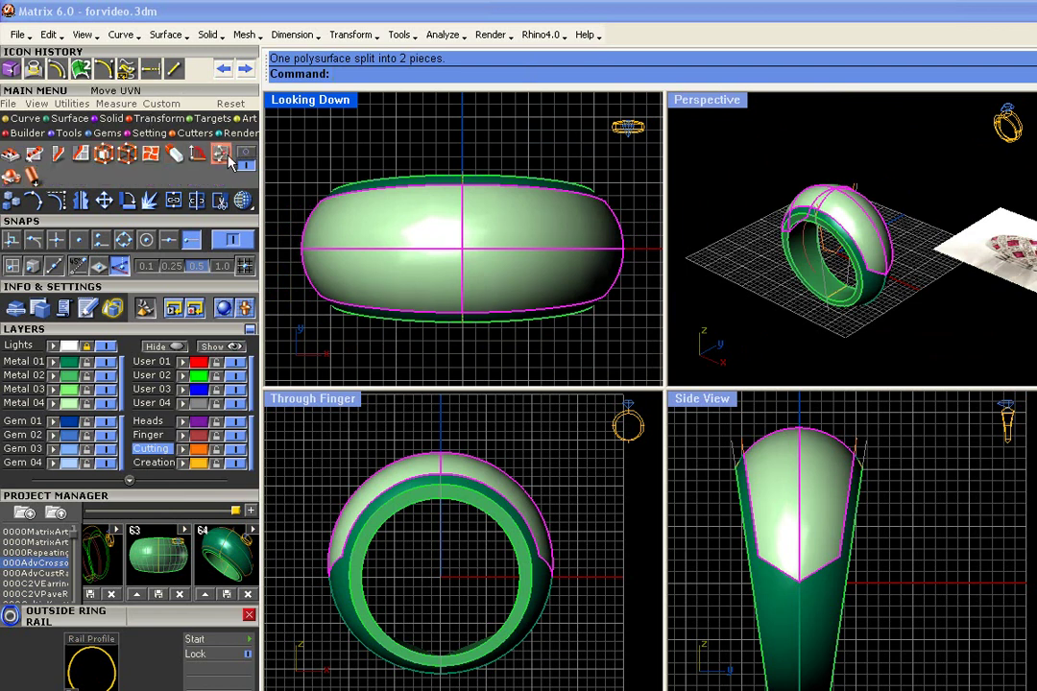
pyautogui.click(151, 154)
pyautogui.scroll(-3, 489, 246)
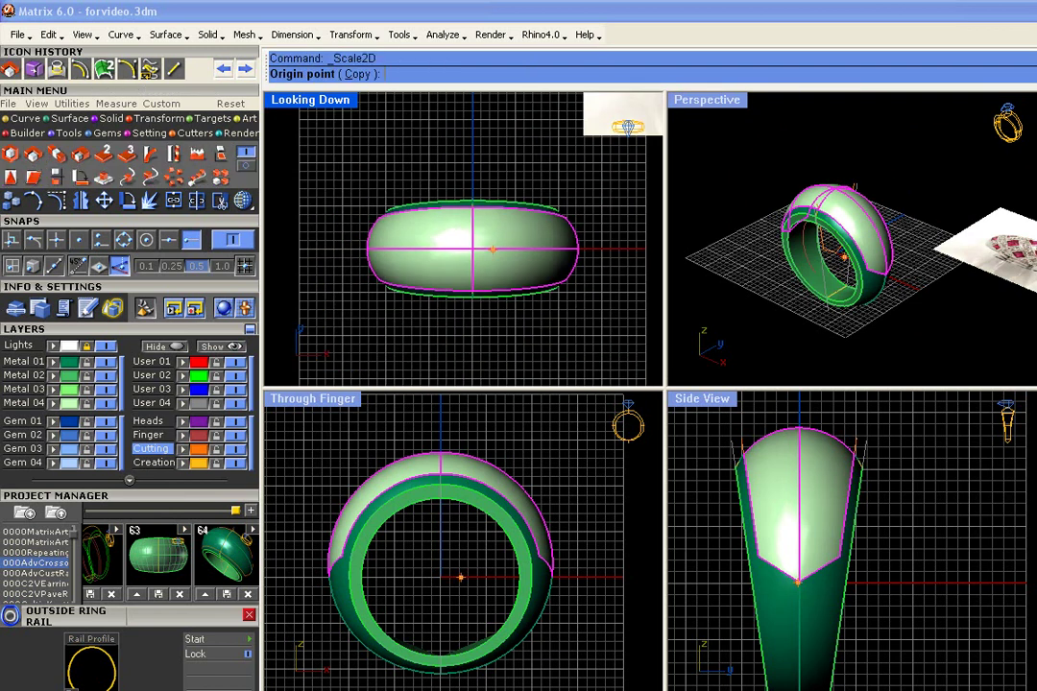
pyautogui.click(456, 240)
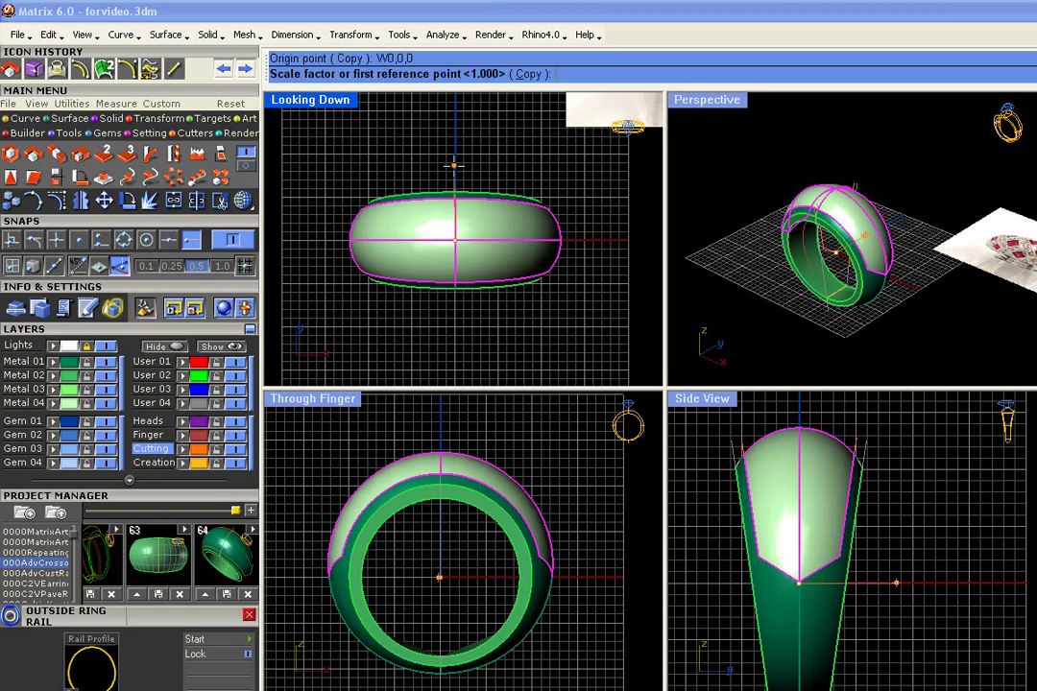
pyautogui.click(456, 135)
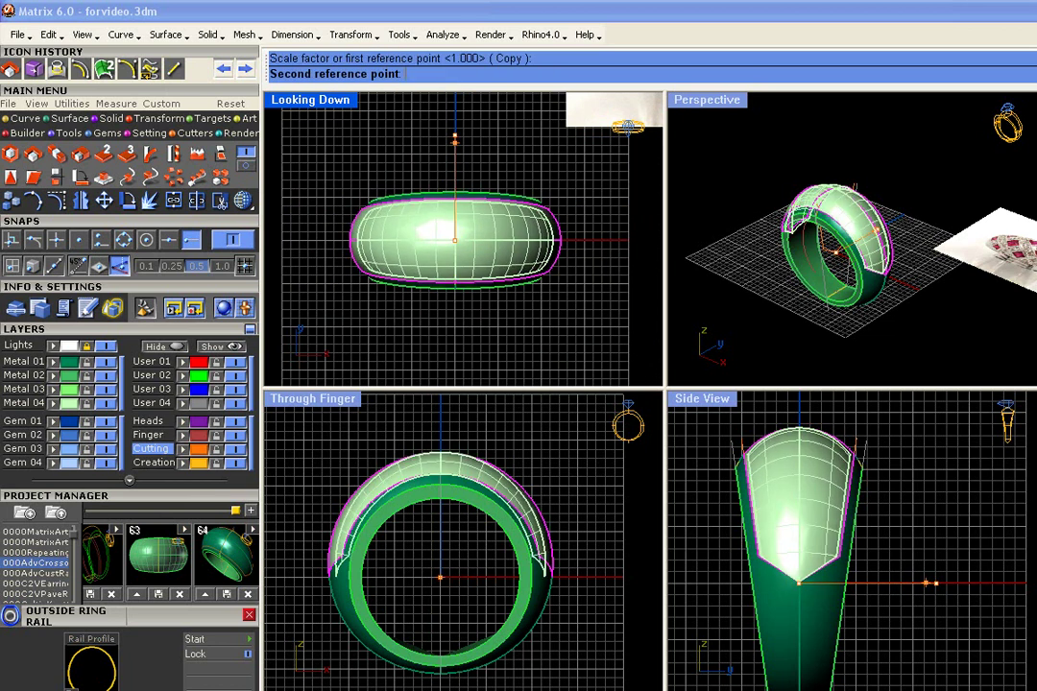
pyautogui.click(456, 143)
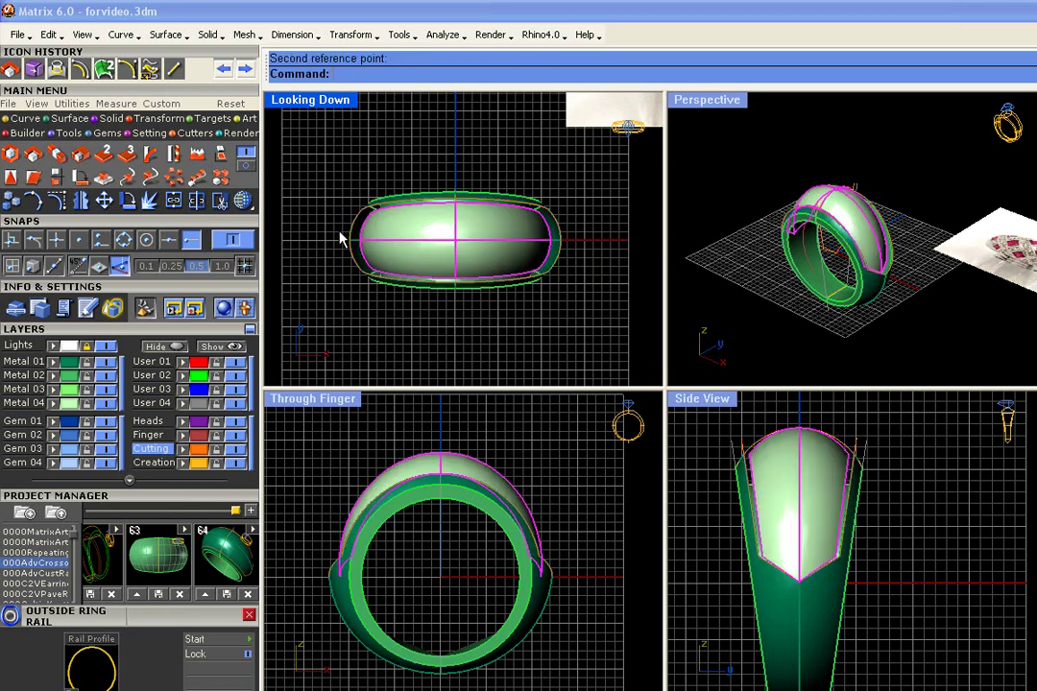
# - Scale the upper dome piece down slightly in height with Scale 1D in Side View, starting from its lower point
pyautogui.scroll(4, 451, 467)
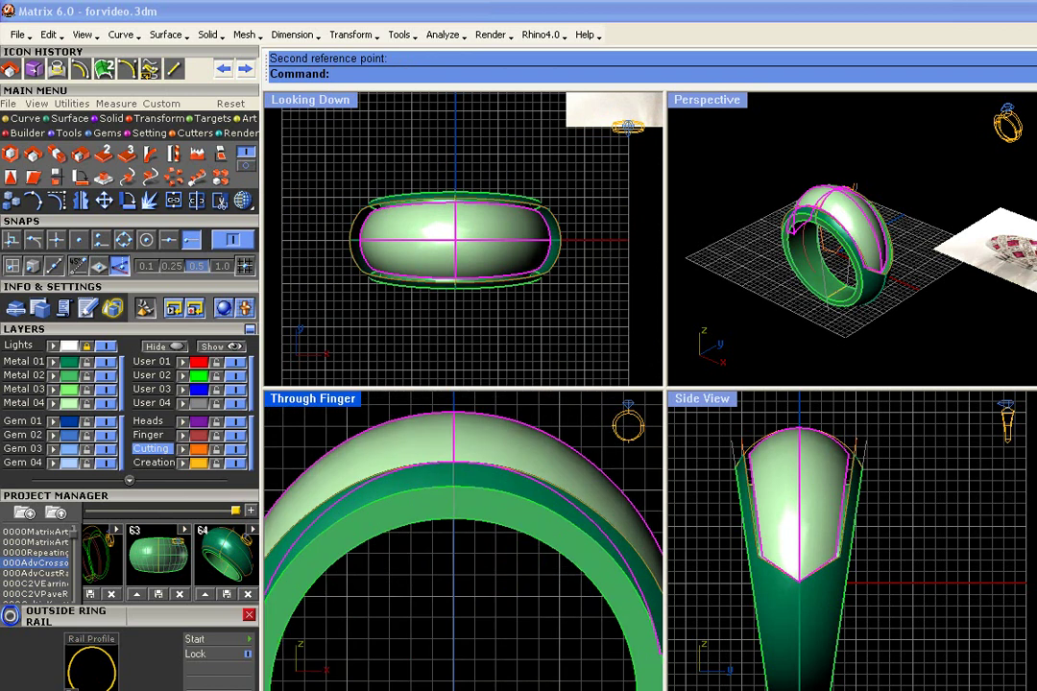
pyautogui.scroll(5, 807, 451)
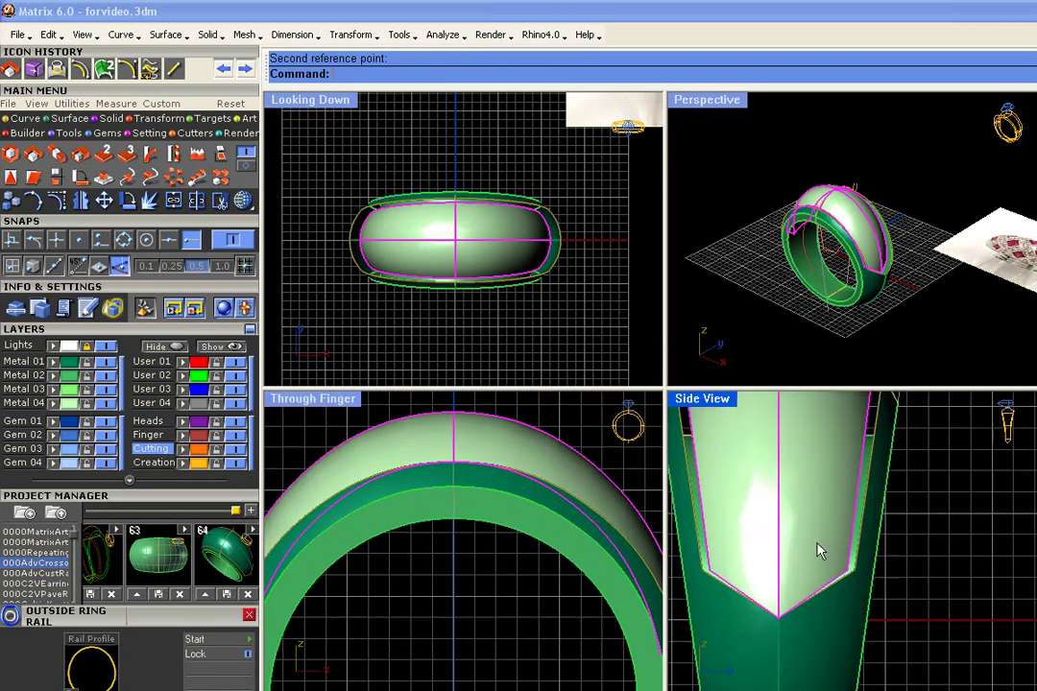
pyautogui.scroll(-3, 776, 440)
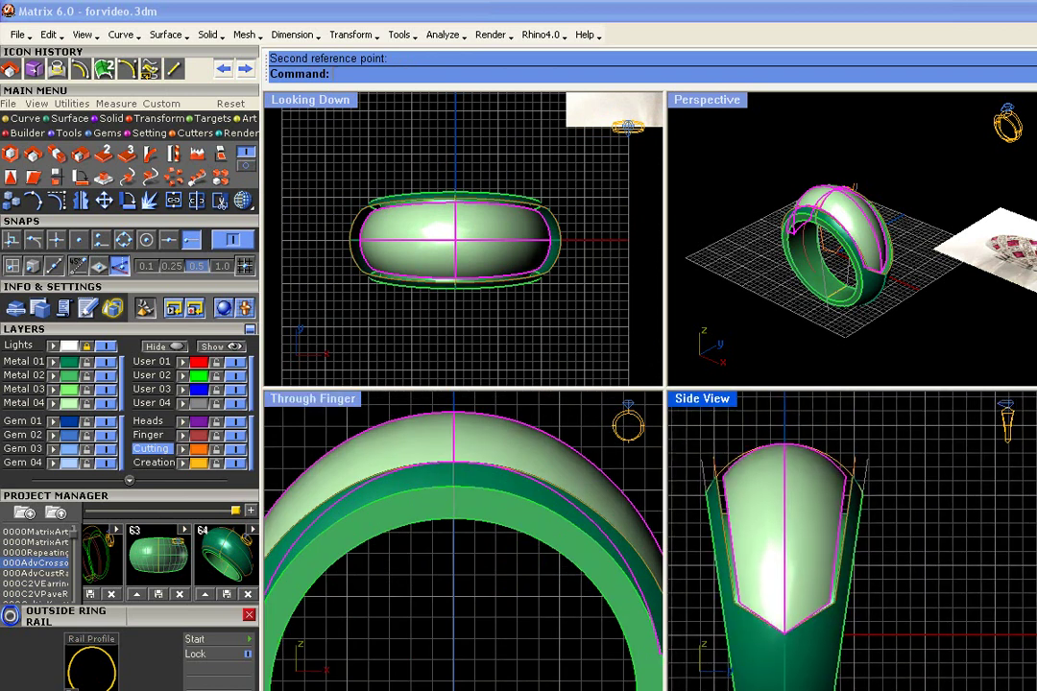
pyautogui.scroll(-2, 769, 483)
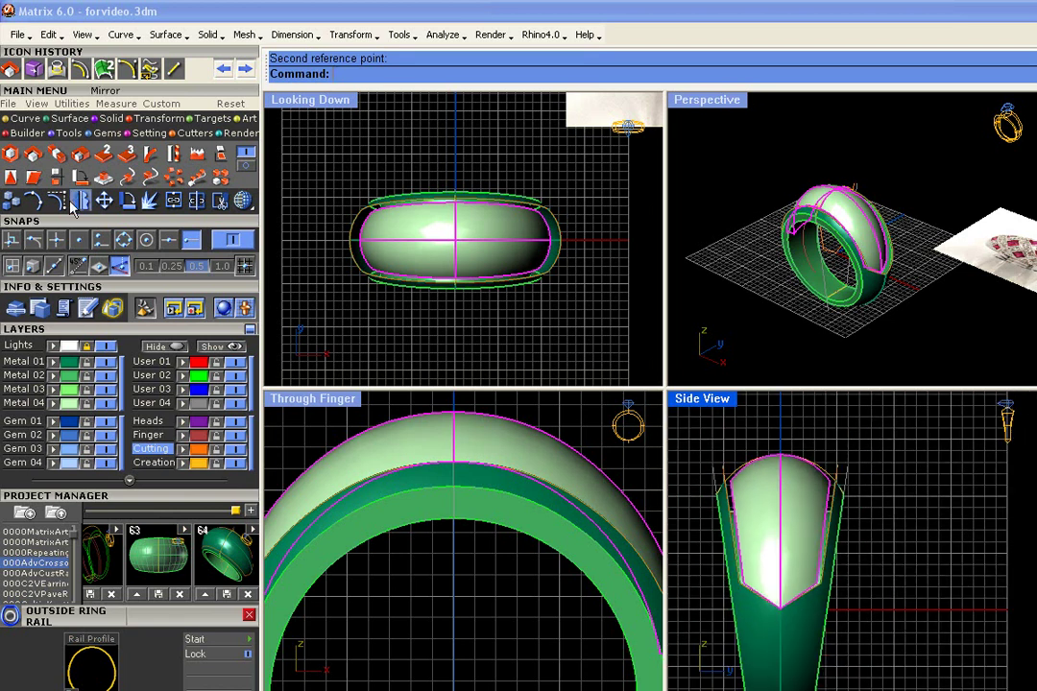
pyautogui.click(58, 158)
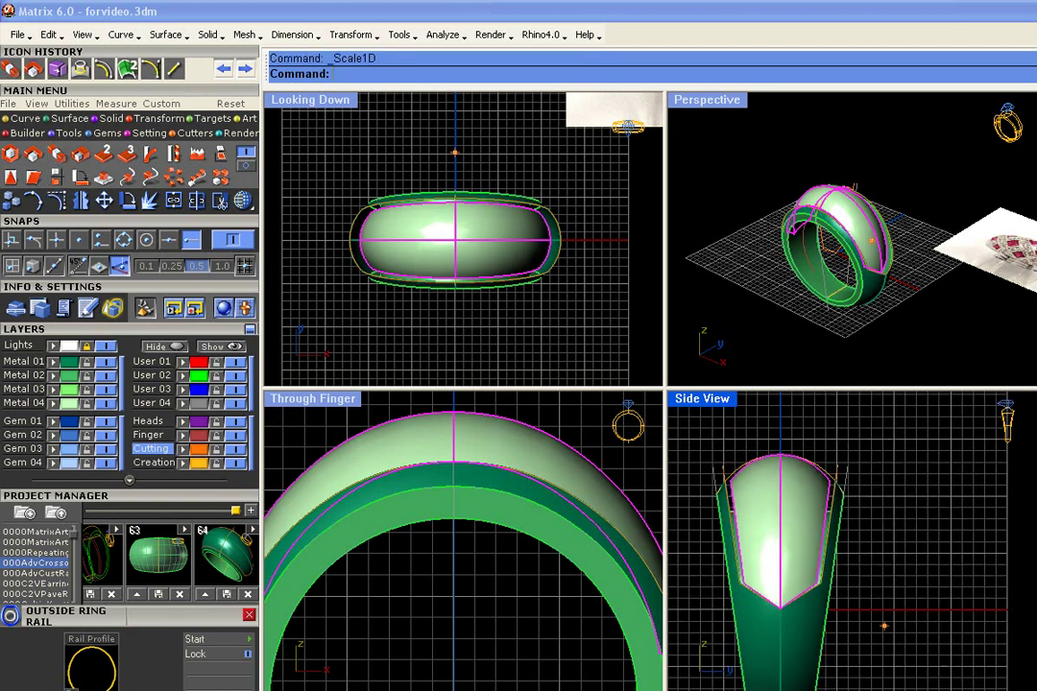
pyautogui.click(780, 608)
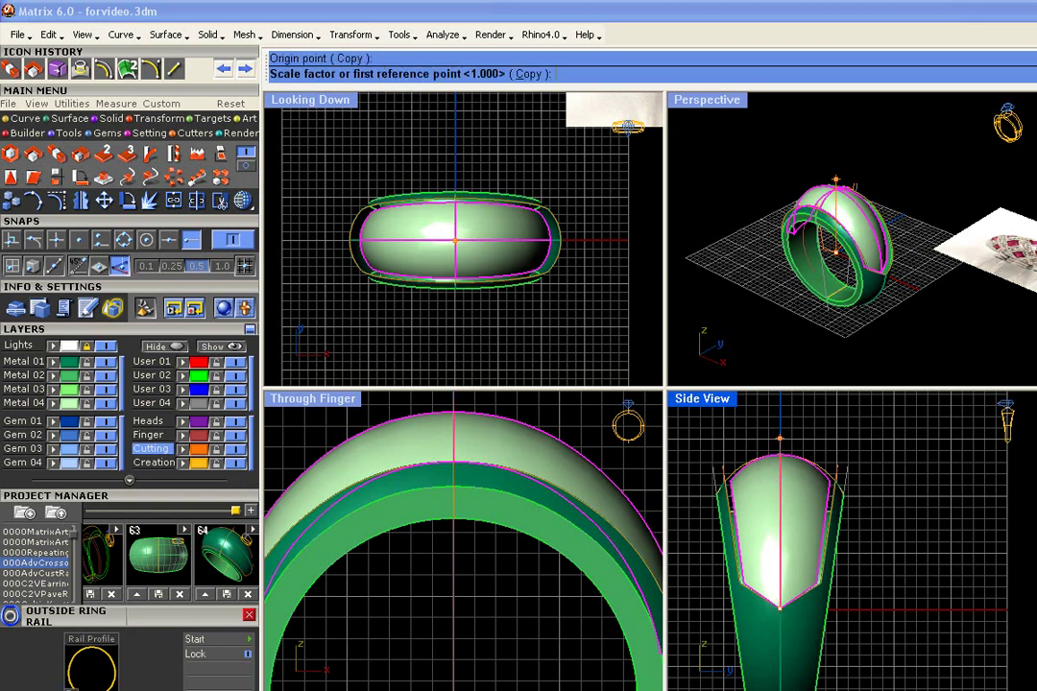
pyautogui.click(780, 412)
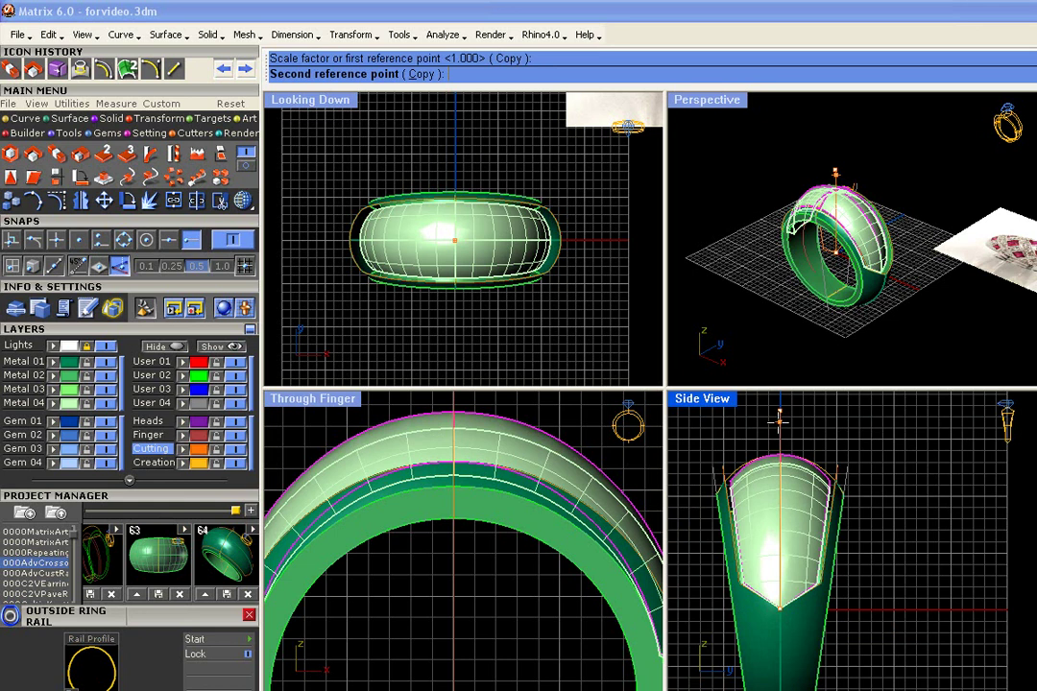
pyautogui.click(779, 430)
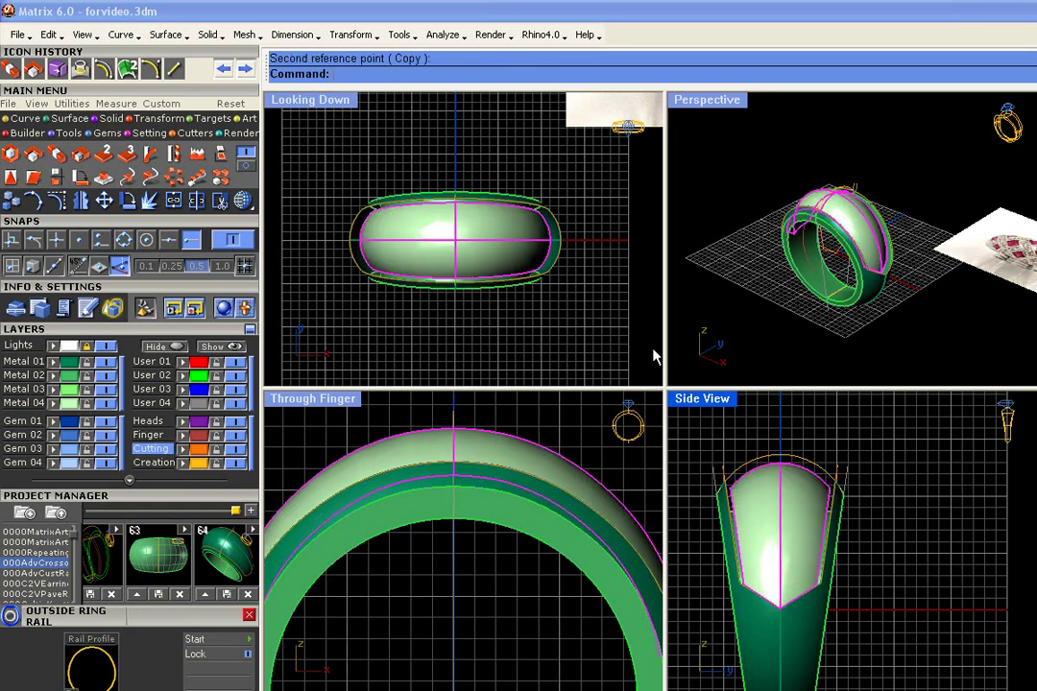
pyautogui.scroll(-3, 756, 512)
pyautogui.scroll(-4, 518, 545)
pyautogui.scroll(-4, 518, 546)
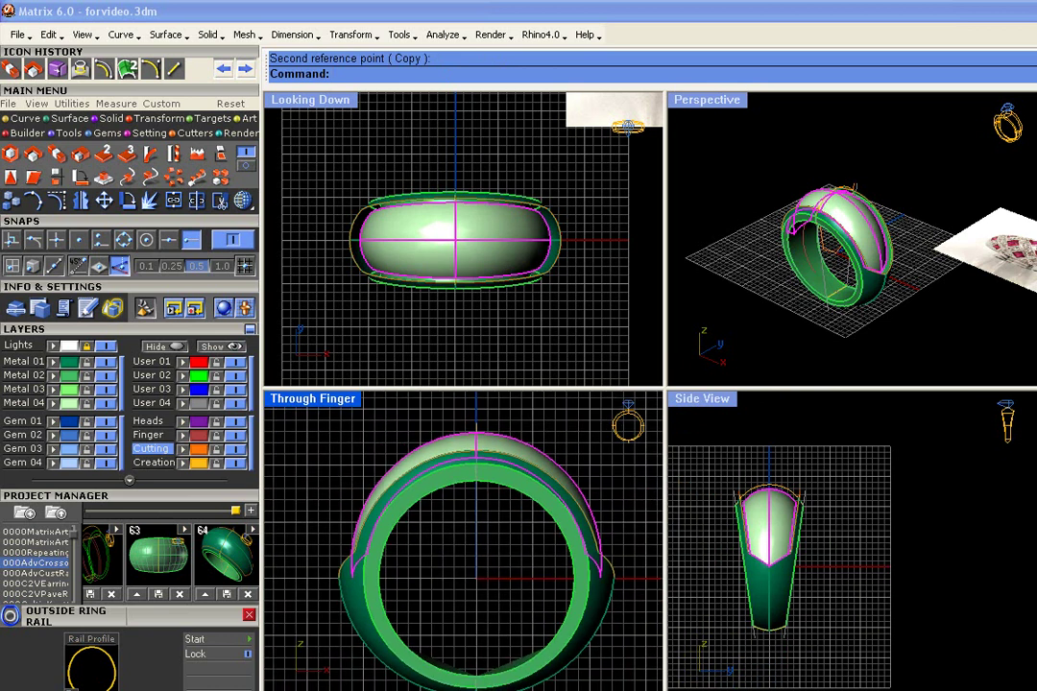
pyautogui.scroll(2, 440, 537)
pyautogui.moveTo(442, 536); pyautogui.dragTo(427, 522, button='right')
pyautogui.scroll(-2, 433, 531)
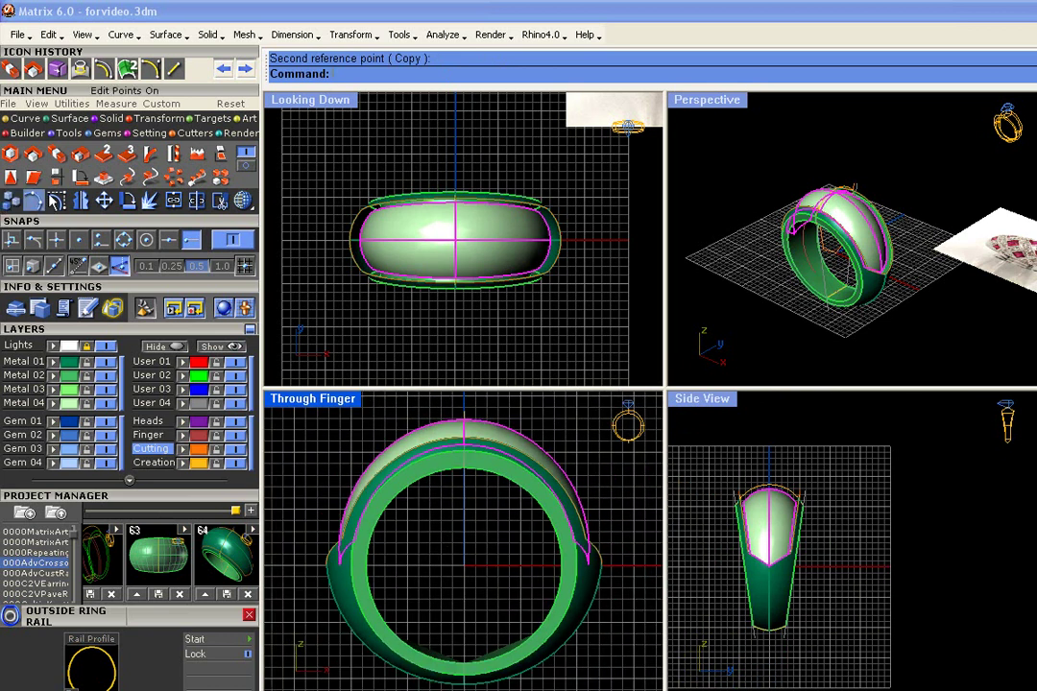
pyautogui.click(202, 161)
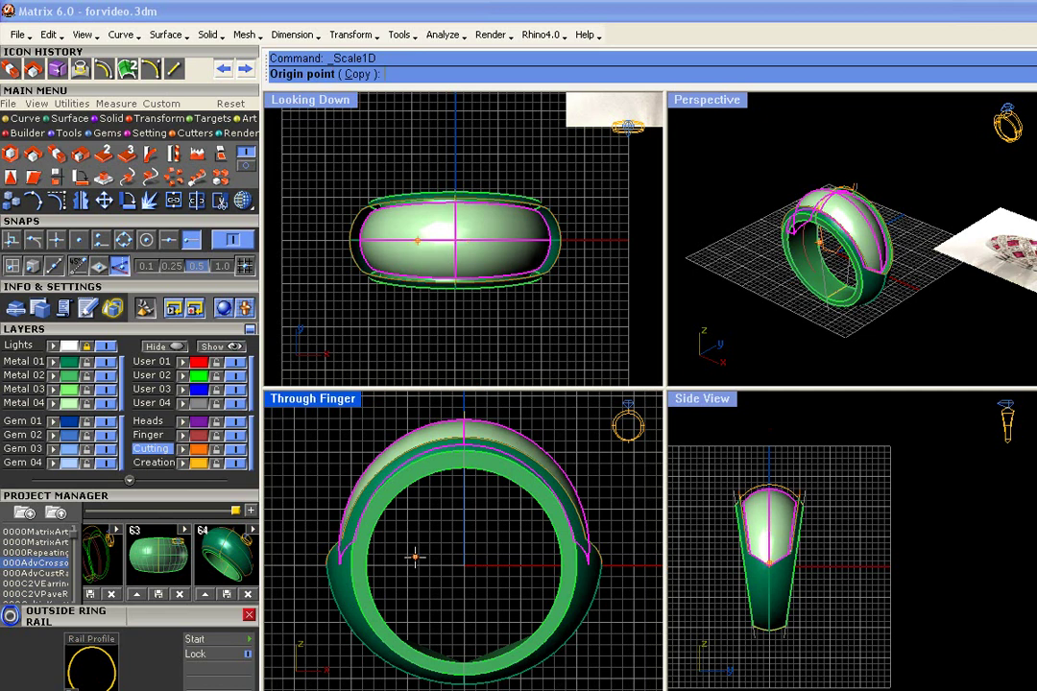
pyautogui.moveTo(480, 221); pyautogui.dragTo(403, 357, button='right')
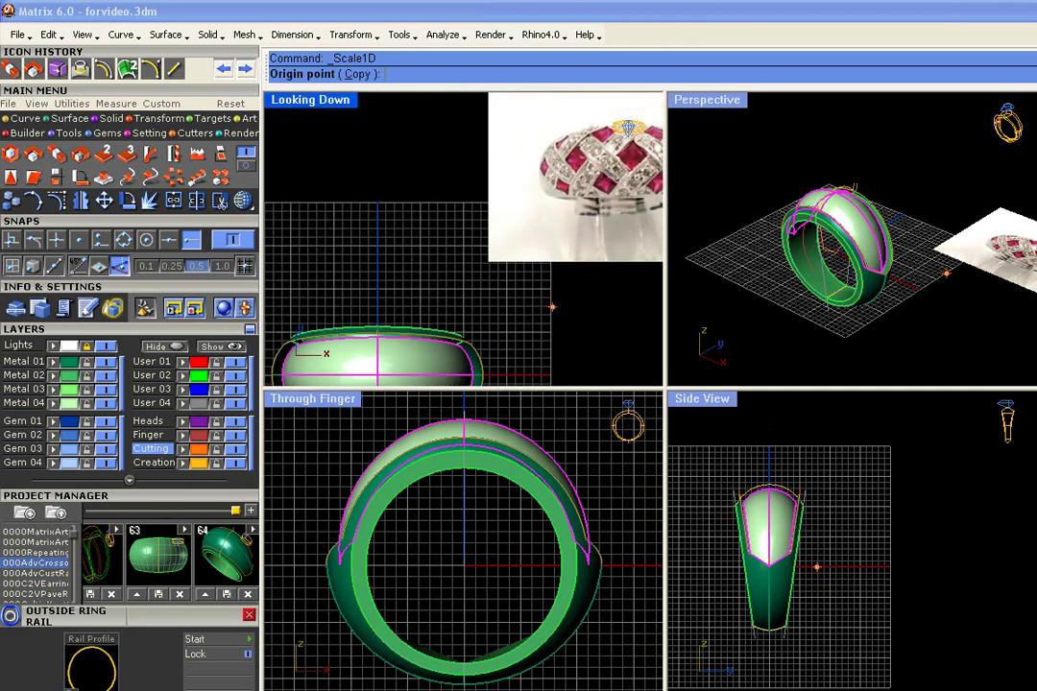
pyautogui.scroll(3, 747, 518)
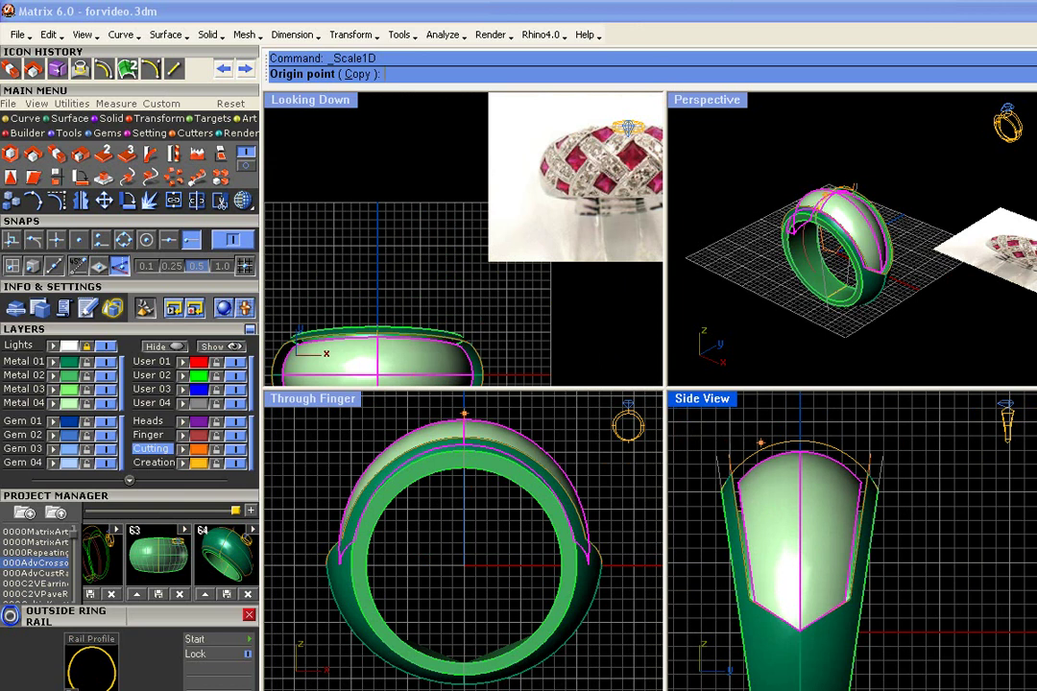
pyautogui.scroll(3, 597, 551)
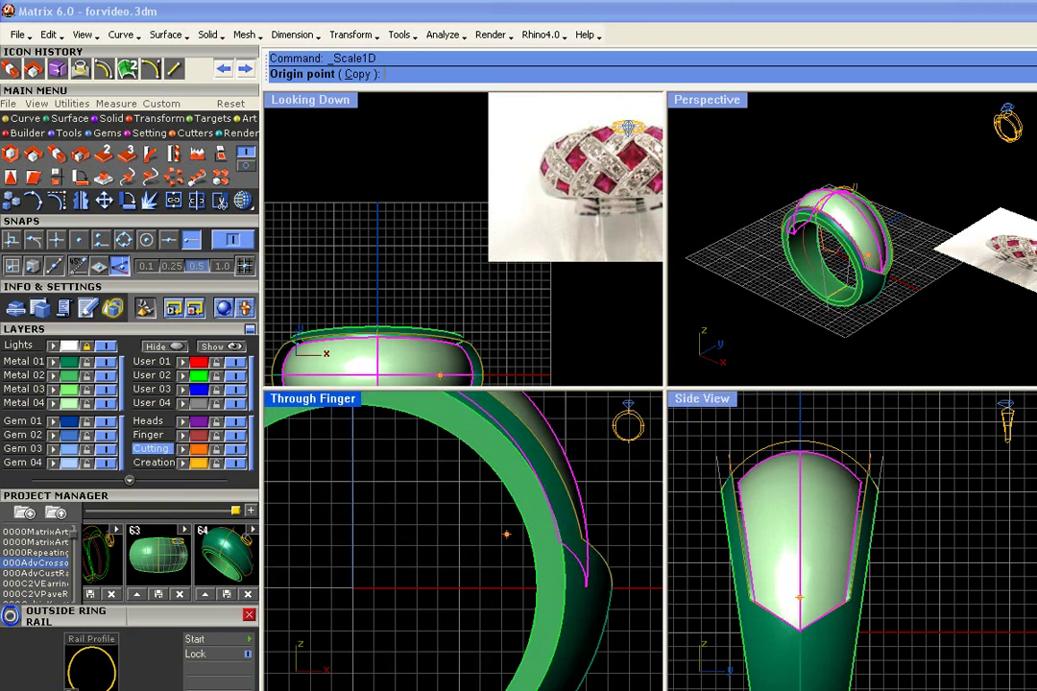
pyautogui.scroll(-3, 451, 434)
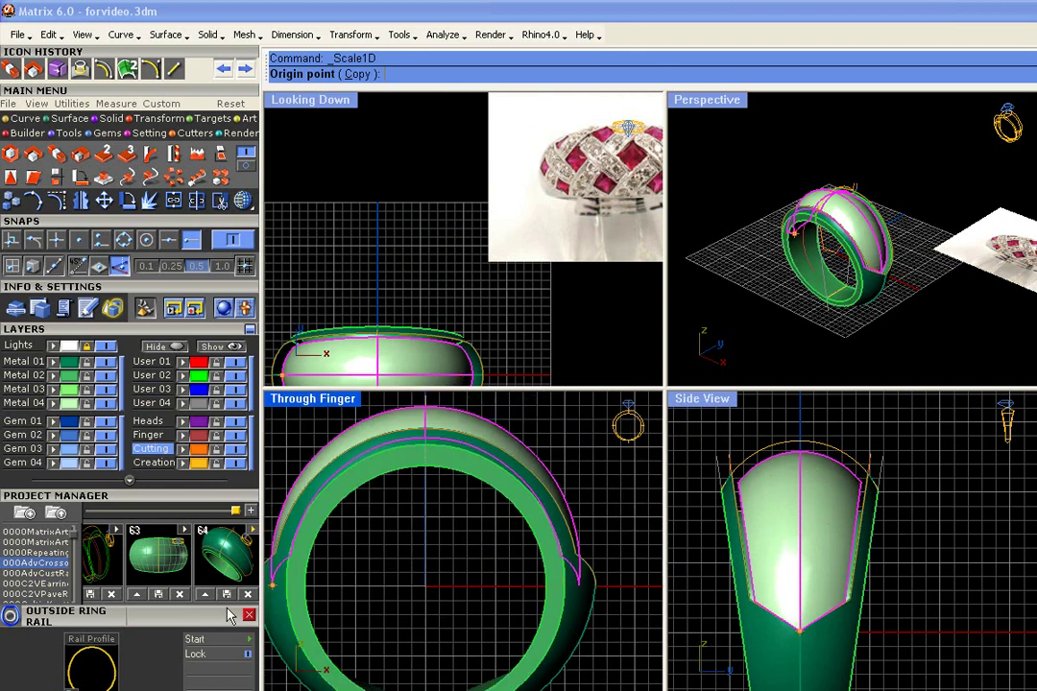
pyautogui.scroll(2, 510, 206)
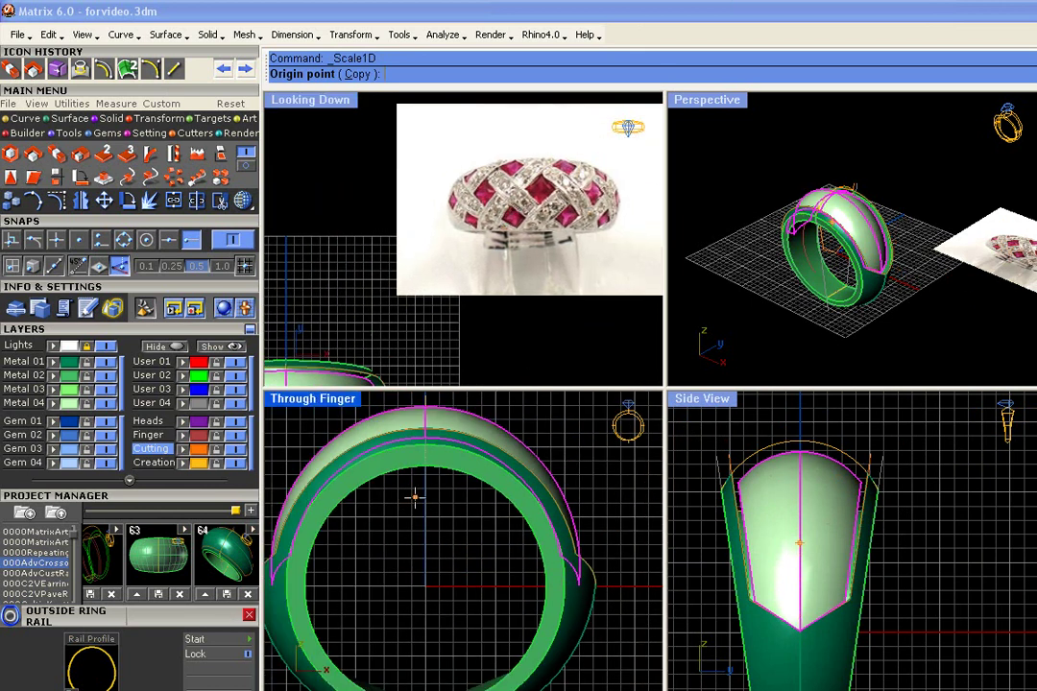
pyautogui.scroll(-2, 404, 498)
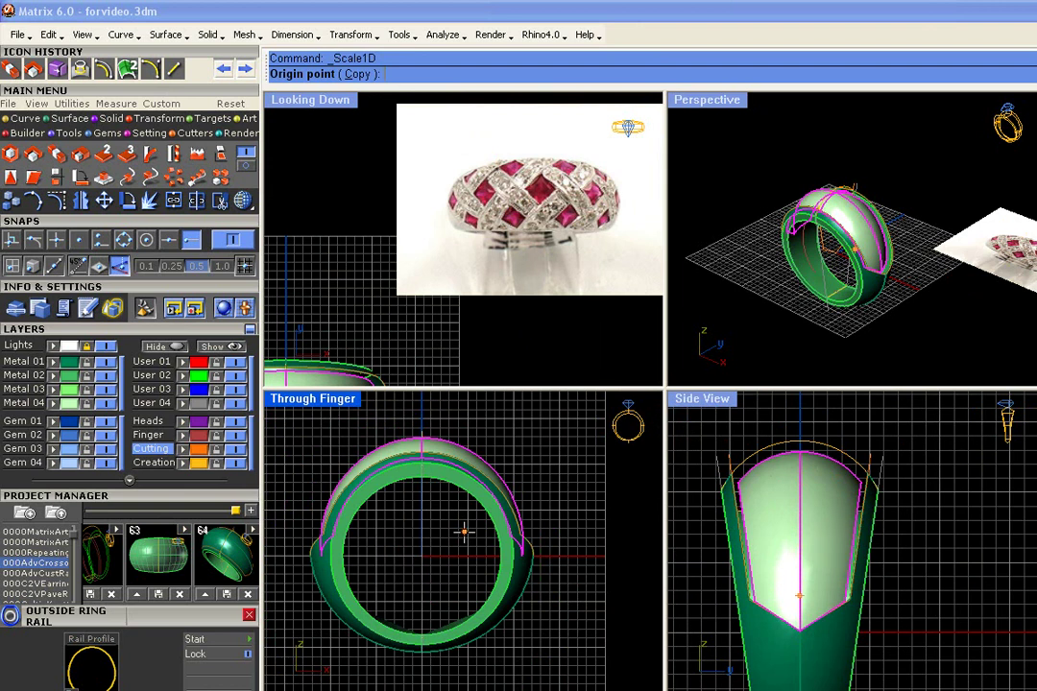
pyautogui.press('Escape')
pyautogui.press('Escape')
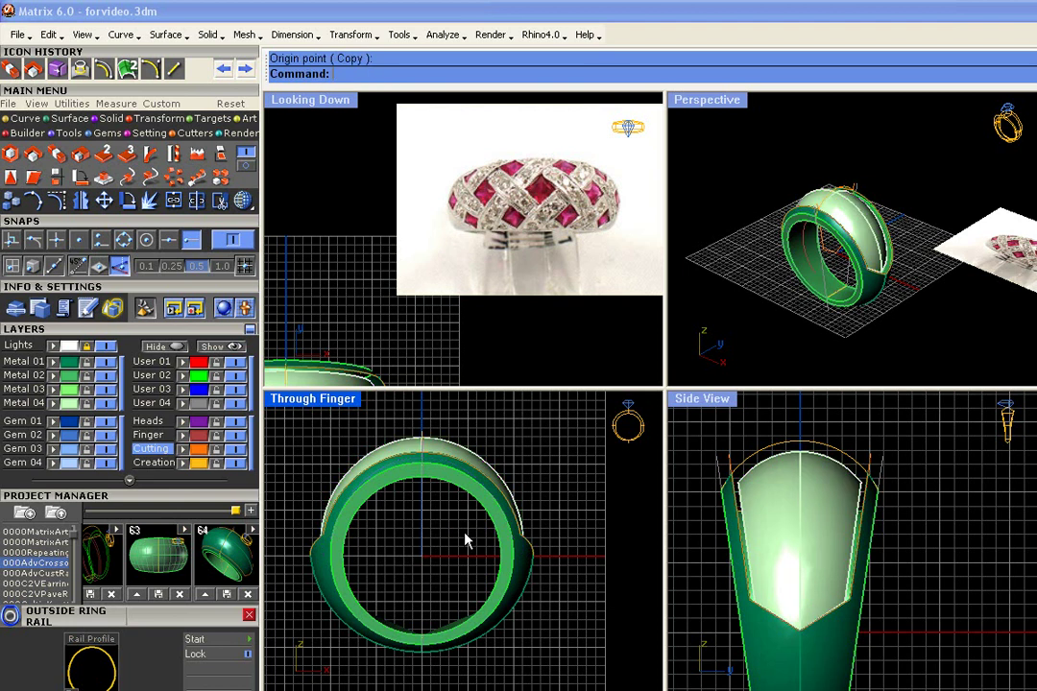
# - Select all the ring's surfaces and curves and save them as a new version in the 000AdvCrossoverRing project
pyautogui.scroll(-1, 389, 535)
pyautogui.moveTo(423, 553); pyautogui.dragTo(433, 536, button='right')
pyautogui.scroll(-1, 442, 546)
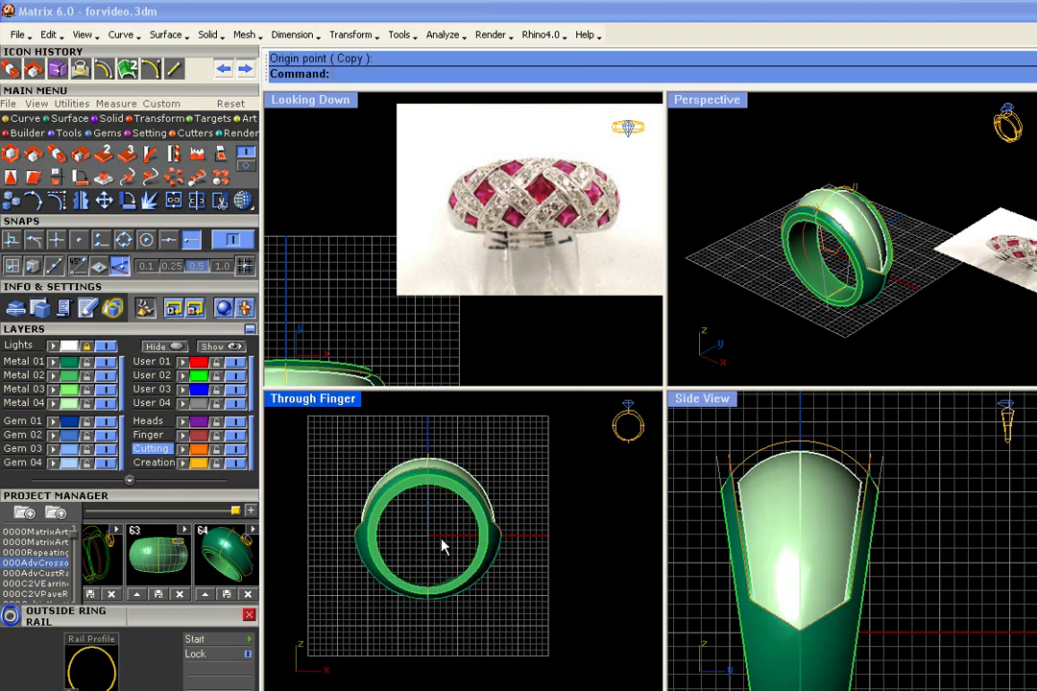
pyautogui.scroll(5, 435, 229)
pyautogui.moveTo(406, 263); pyautogui.dragTo(462, 263, button='right')
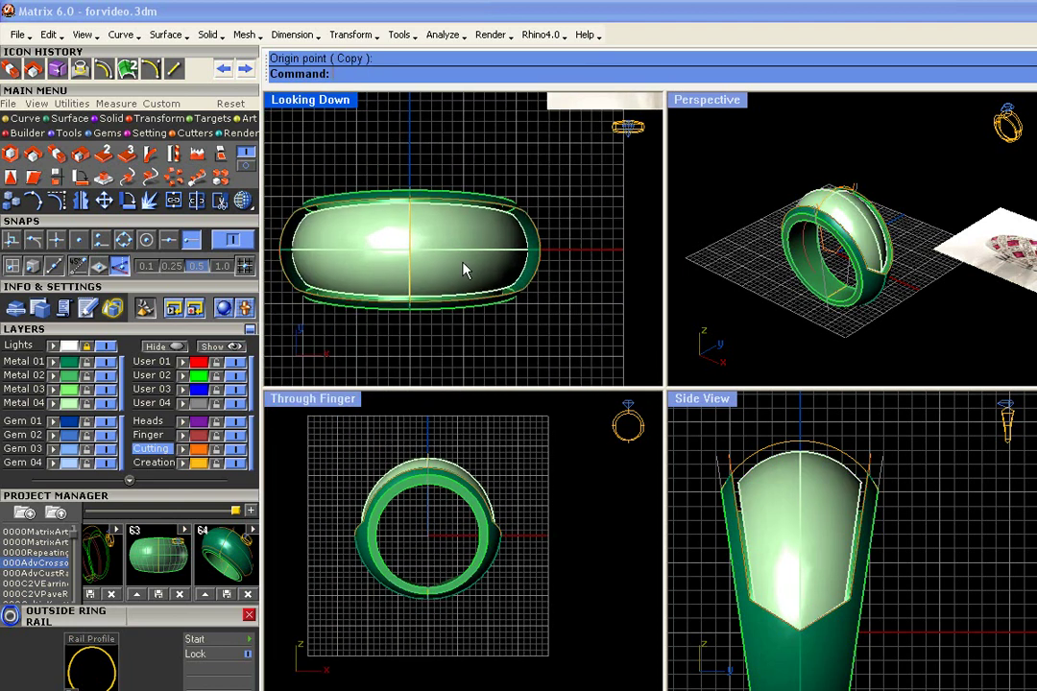
pyautogui.scroll(-6, 463, 264)
pyautogui.moveTo(623, 317); pyautogui.dragTo(322, 107)
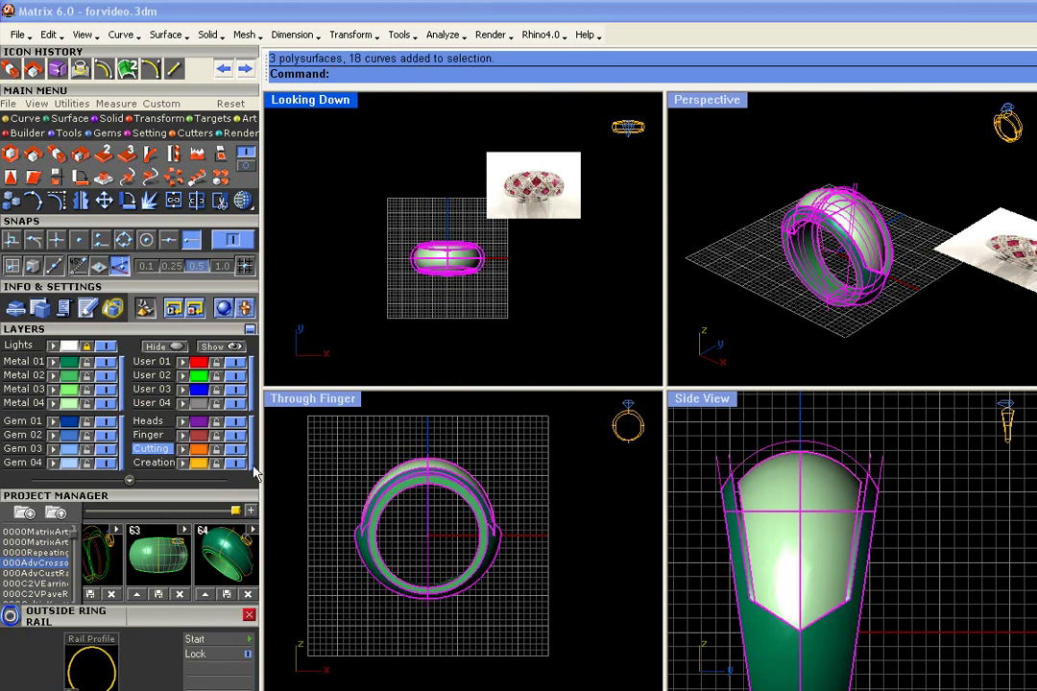
pyautogui.click(249, 510)
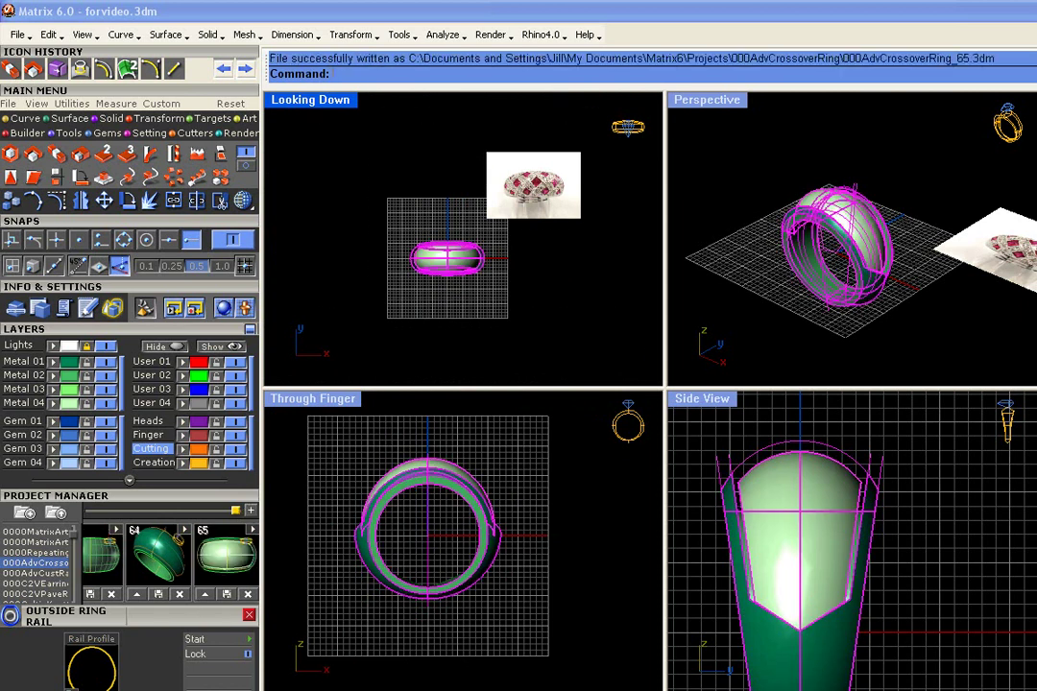
# - Make Gem 01 the current layer for the surfaces that close the gap around the upper dome piece
pyautogui.scroll(6, 980, 288)
pyautogui.scroll(-2, 980, 288)
pyautogui.moveTo(989, 292); pyautogui.dragTo(796, 230, button='right')
pyautogui.scroll(5, 811, 264)
pyautogui.scroll(-2, 811, 264)
pyautogui.scroll(5, 794, 247)
pyautogui.scroll(-3, 794, 247)
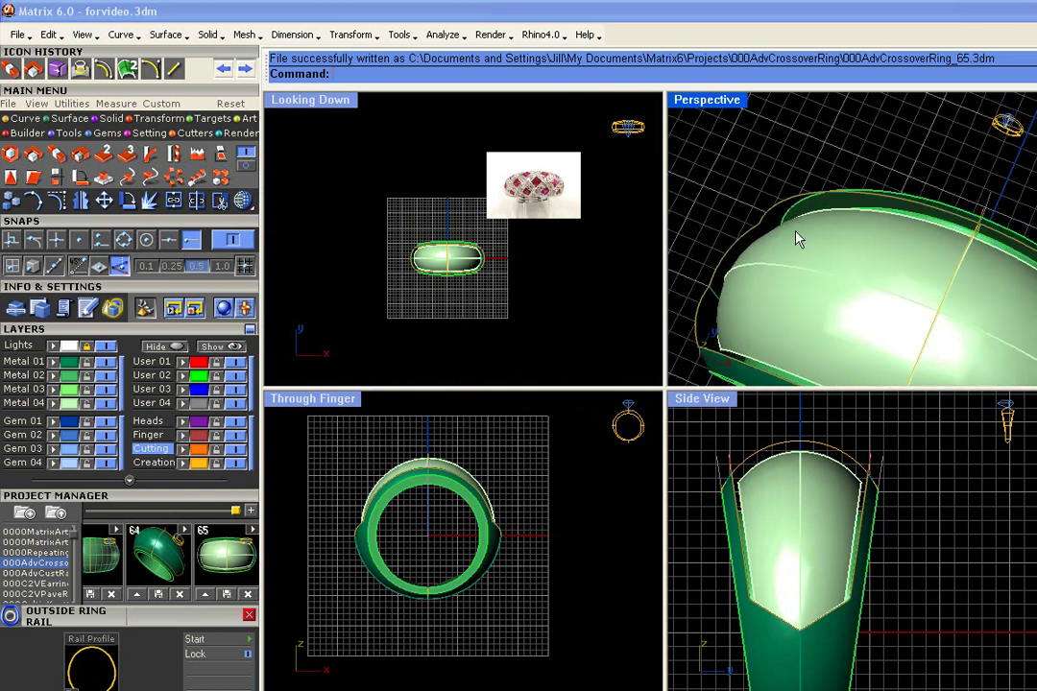
pyautogui.scroll(3, 797, 230)
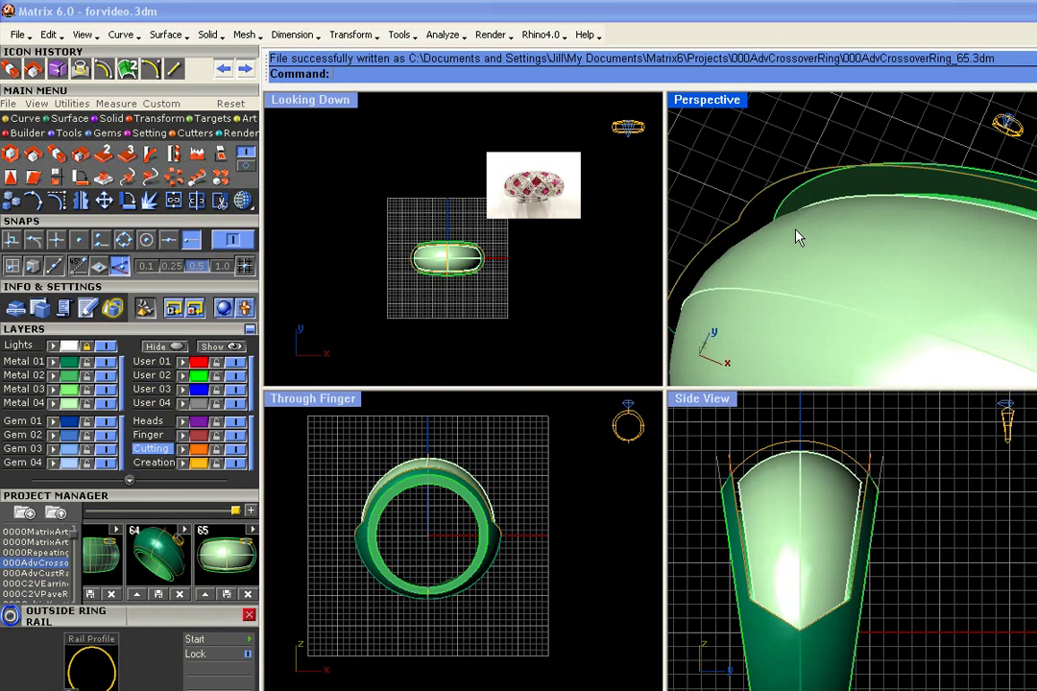
pyautogui.click(29, 424)
# - Loft a Normal-style surface between the upper dome piece's edge and the matching outer ring edge on one half of the side gap
pyautogui.click(59, 119)
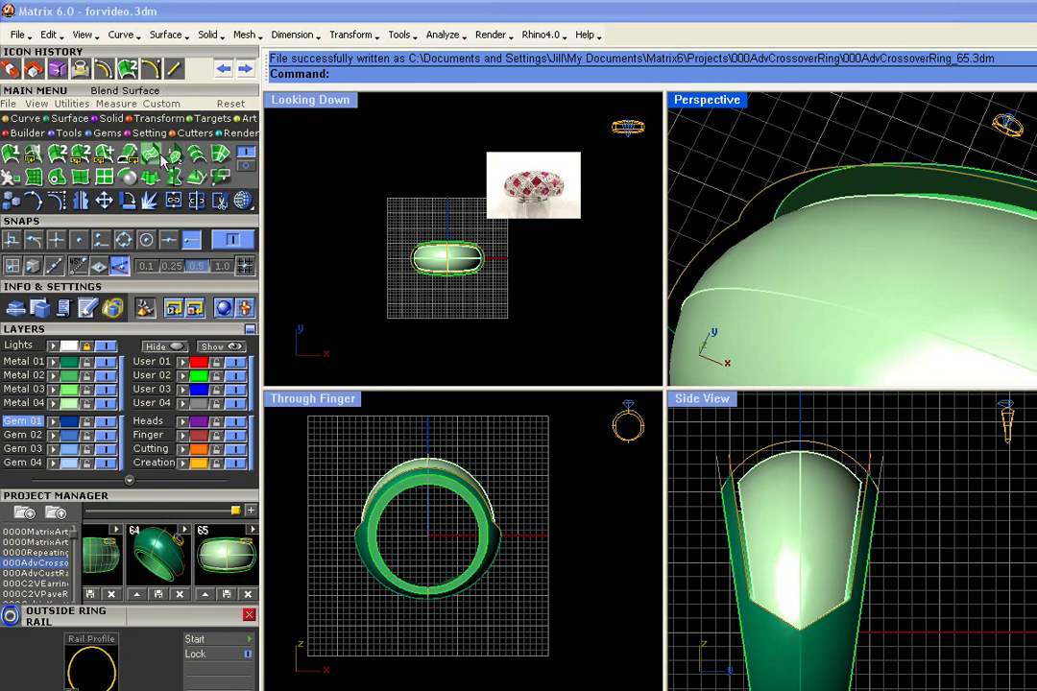
pyautogui.click(196, 161)
pyautogui.scroll(-3, 821, 268)
pyautogui.click(821, 269)
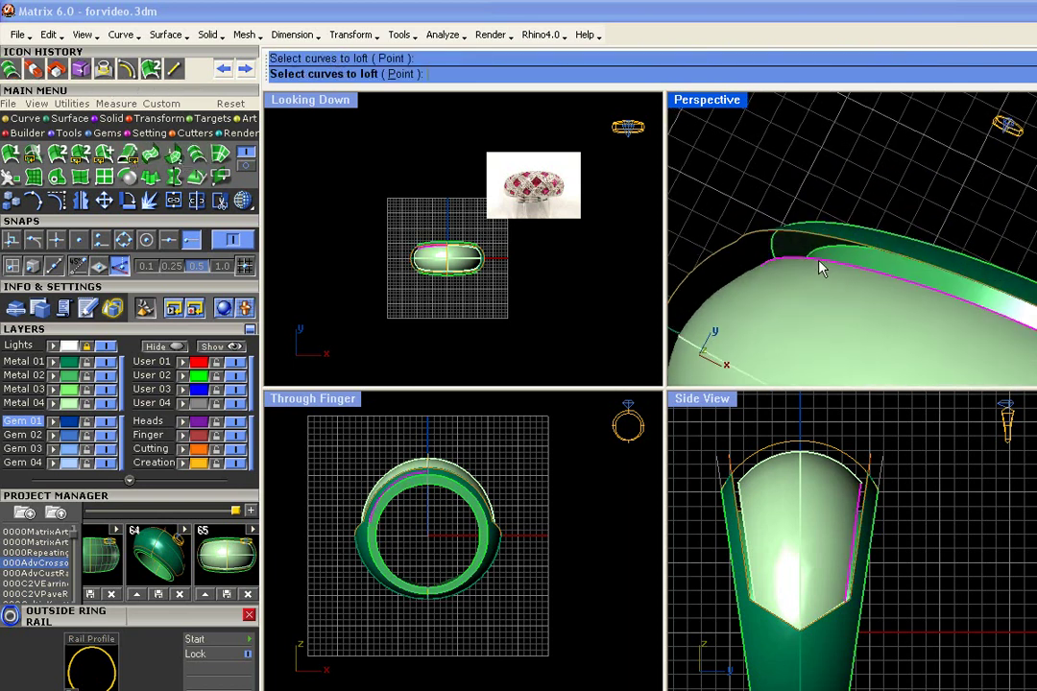
pyautogui.click(802, 240)
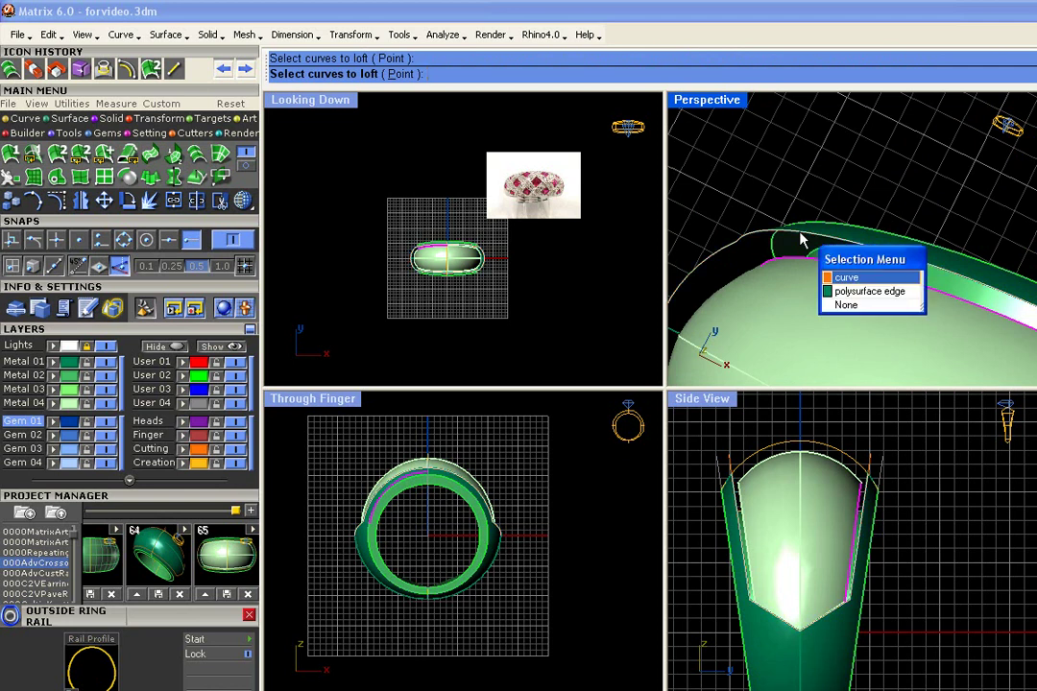
pyautogui.click(847, 291)
pyautogui.press('Return')
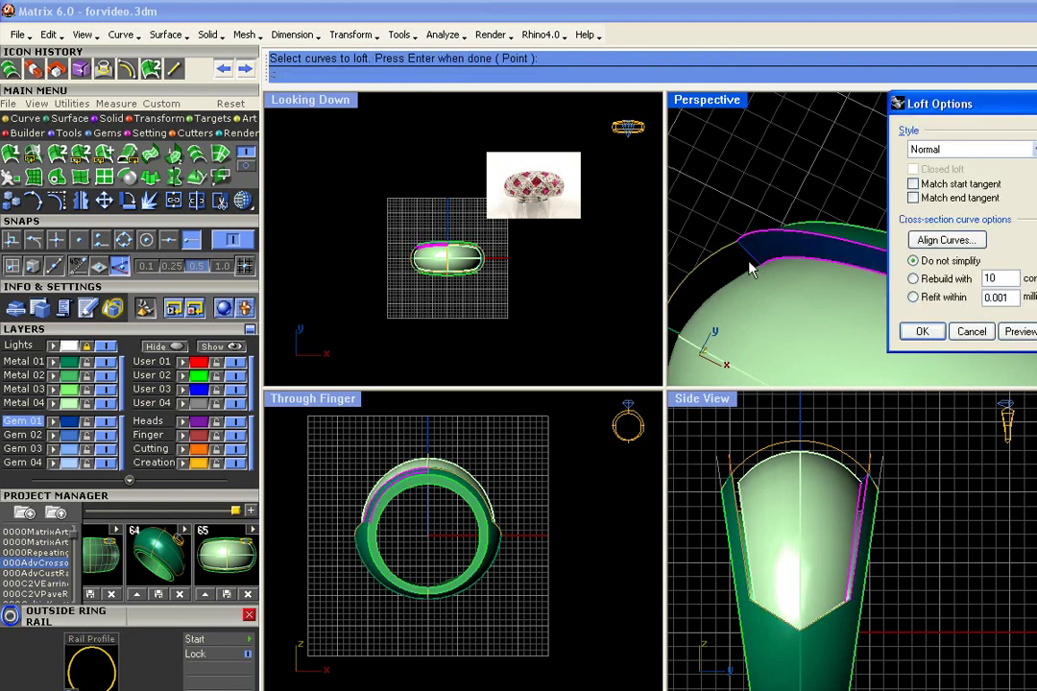
pyautogui.press('Return')
# - Loft the adjoining half of the gap between the two polysurface edges, using Normal style without simplifying
pyautogui.moveTo(683, 250); pyautogui.dragTo(867, 195, button='right')
pyautogui.scroll(6, 868, 196)
pyautogui.press('Return')
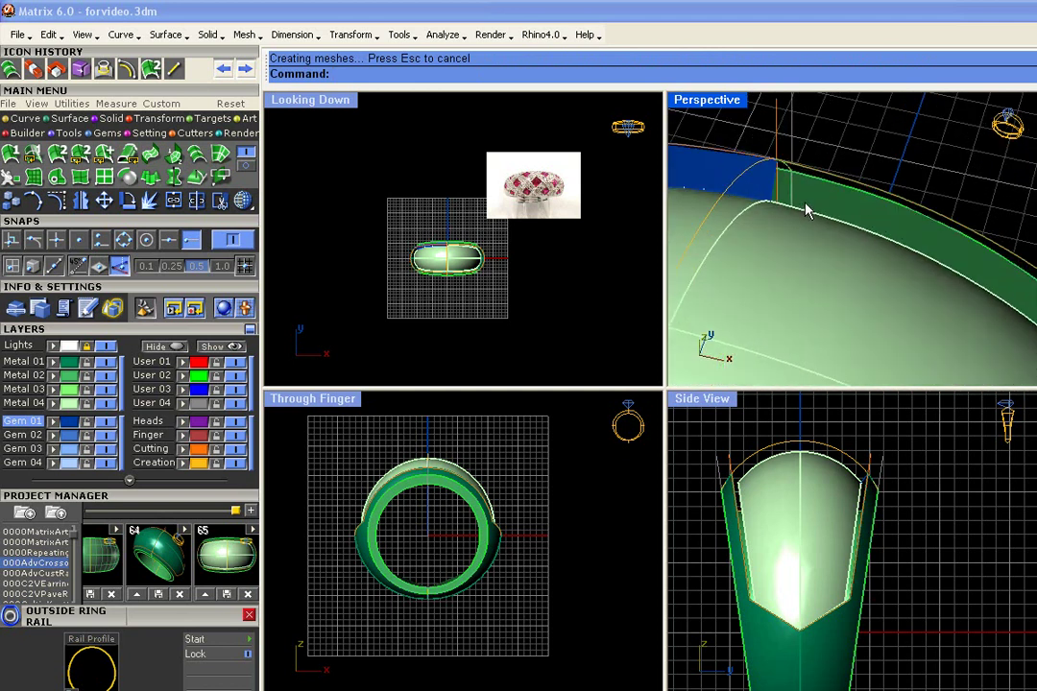
pyautogui.click(851, 197)
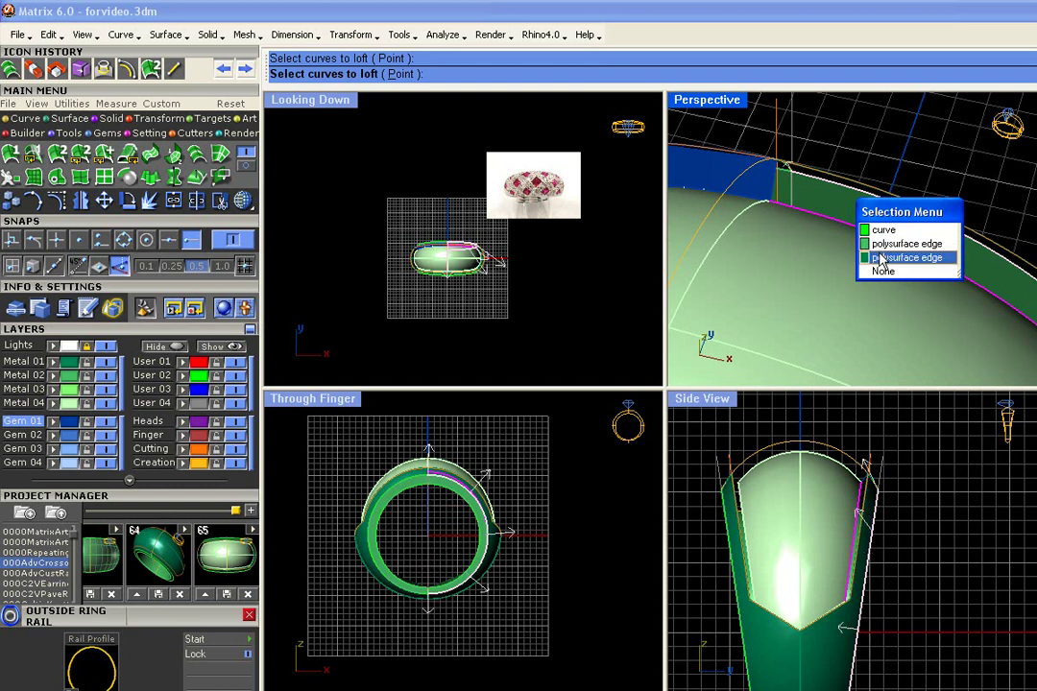
pyautogui.click(883, 260)
pyautogui.click(835, 187)
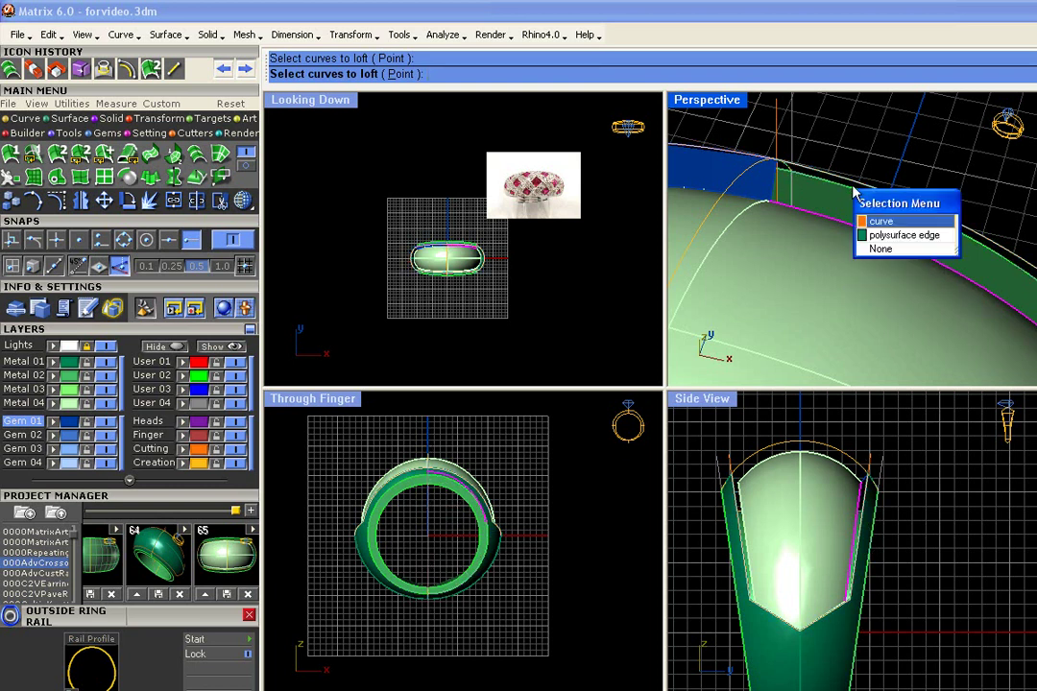
pyautogui.click(912, 233)
pyautogui.press('Return')
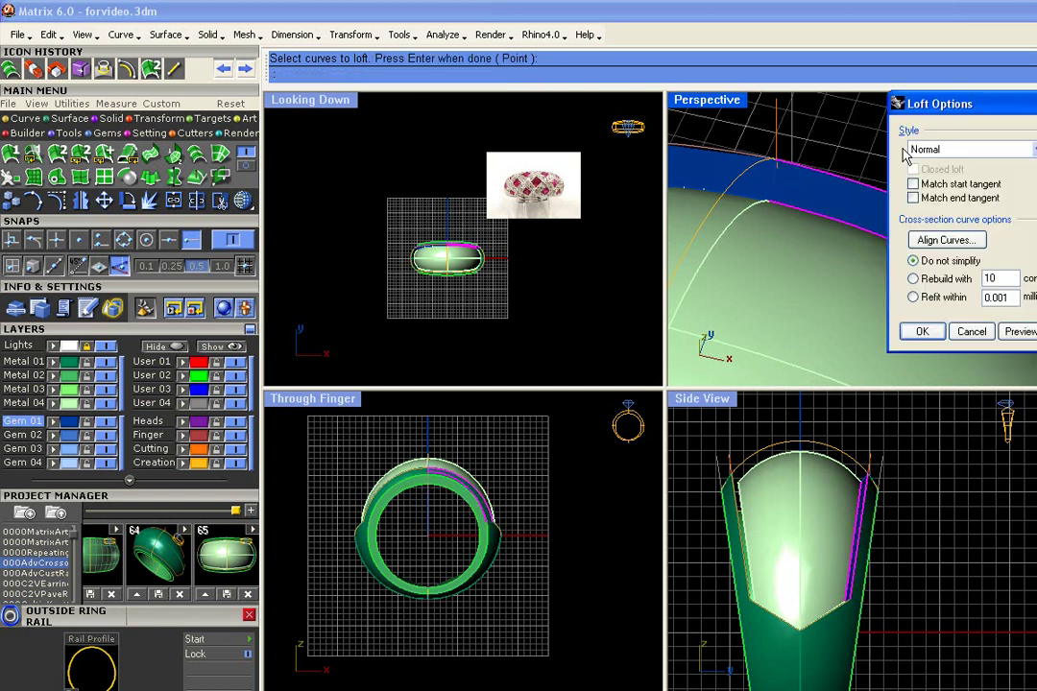
pyautogui.click(920, 332)
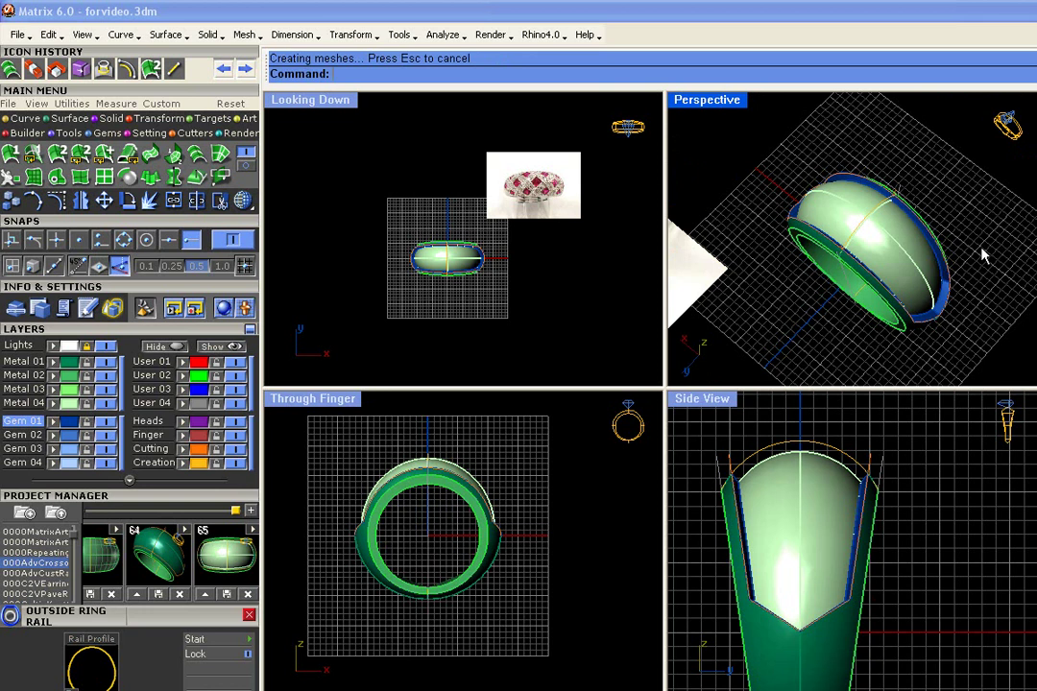
# - Examine the lofted strips around the upper dome piece from several angles and up close in Side View
pyautogui.moveTo(893, 279); pyautogui.dragTo(738, 102, button='right')
pyautogui.scroll(6, 952, 266)
pyautogui.scroll(5, 763, 275)
pyautogui.scroll(-4, 748, 305)
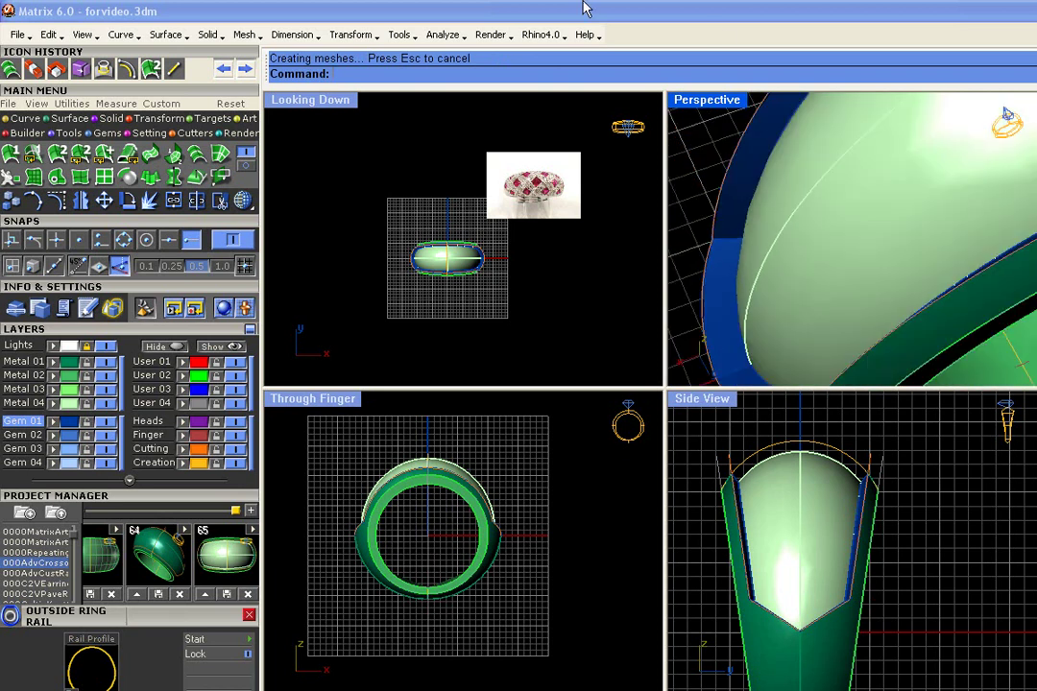
pyautogui.scroll(5, 867, 552)
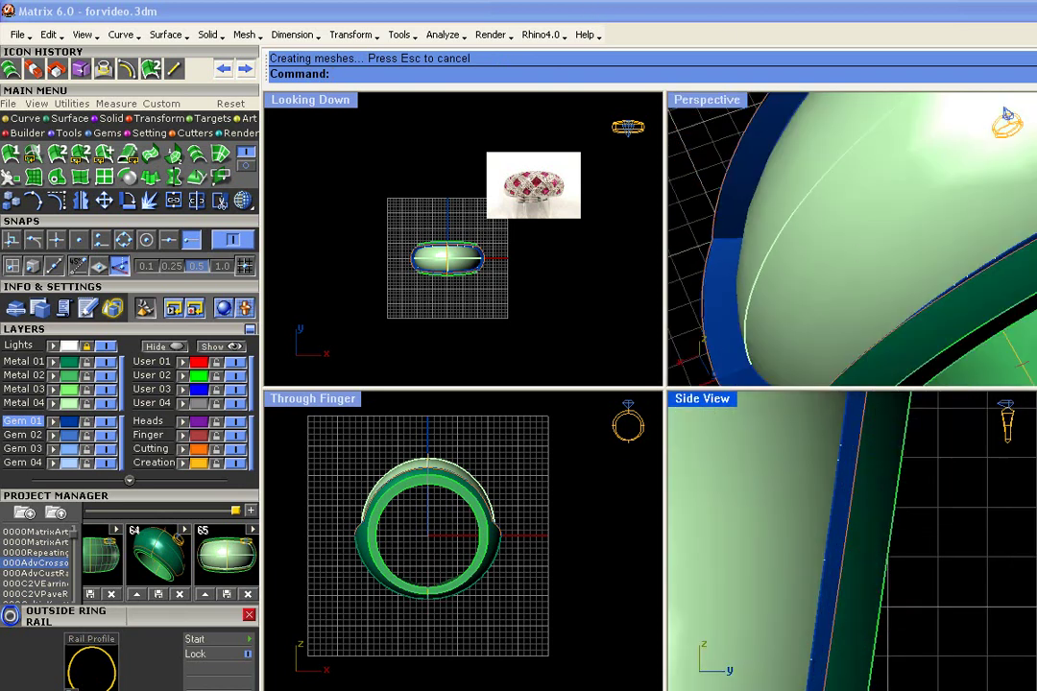
pyautogui.scroll(-6, 859, 254)
pyautogui.moveTo(894, 238); pyautogui.dragTo(862, 312, button='right')
pyautogui.scroll(5, 861, 312)
pyautogui.scroll(-5, 862, 313)
pyautogui.scroll(-1, 846, 528)
pyautogui.moveTo(826, 249); pyautogui.dragTo(883, 240, button='right')
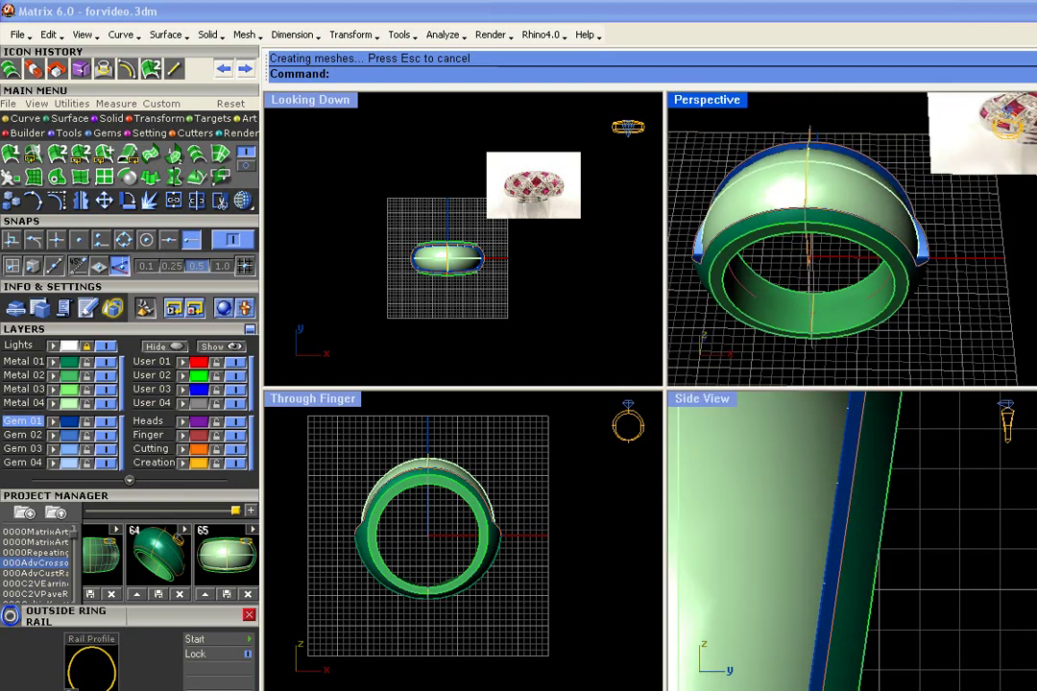
# - Select the blue lofted strips, the upper dome piece and the inner band, and join them
pyautogui.click(65, 404)
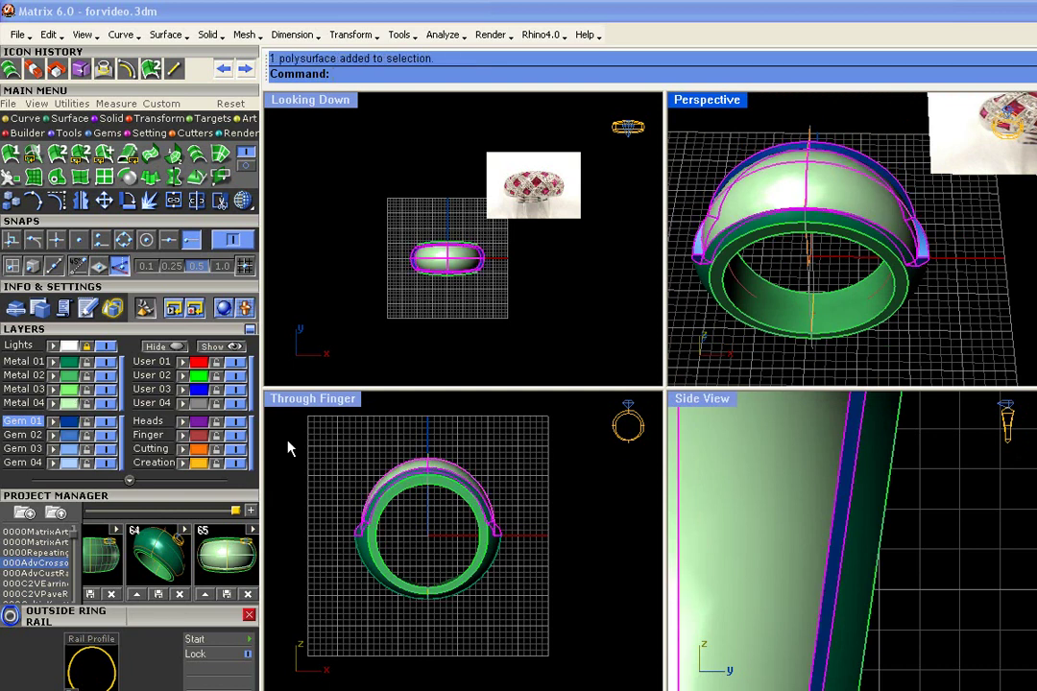
pyautogui.click(70, 382)
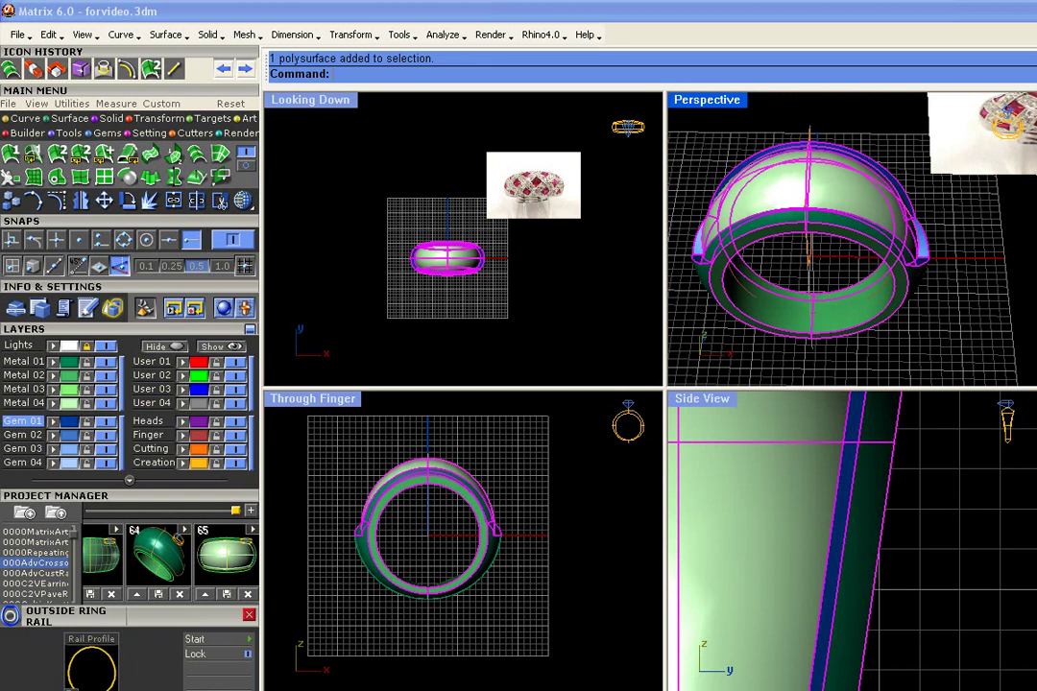
pyautogui.moveTo(816, 279); pyautogui.dragTo(780, 293, button='right')
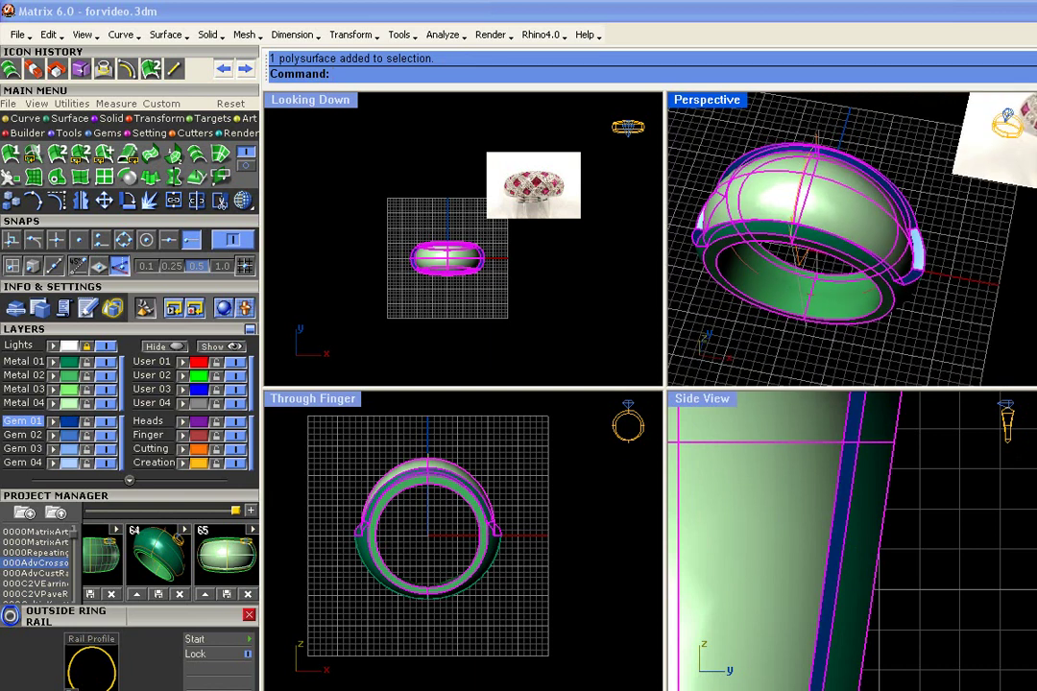
pyautogui.click(175, 202)
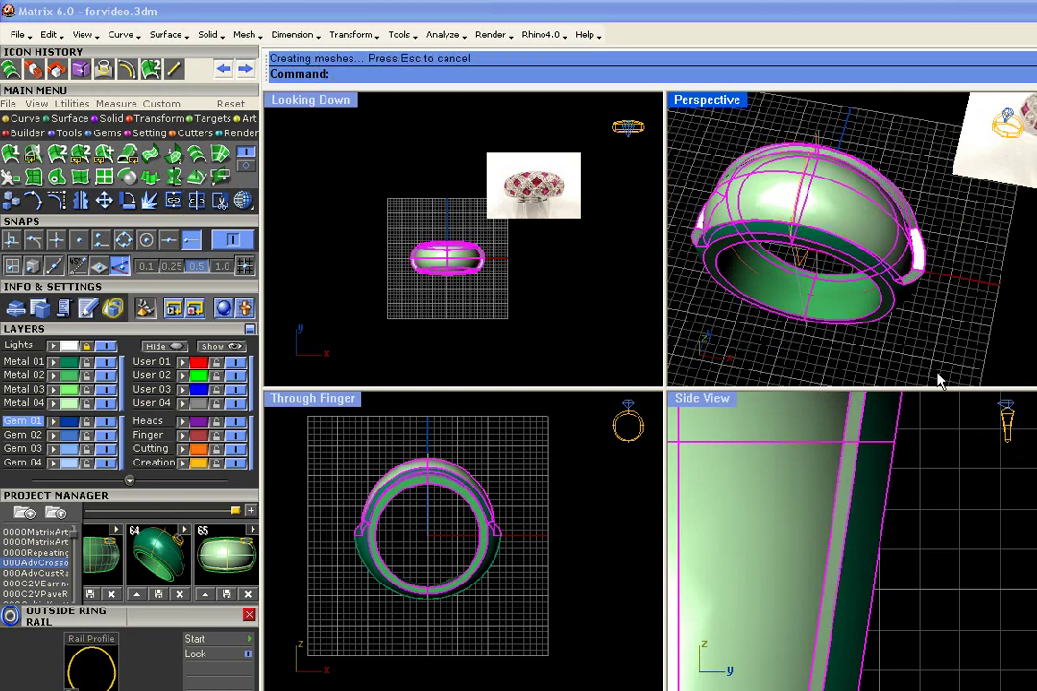
# - Select the outer shank, the inner band and the recessed upper dome piece, join them into one polysurface and clear the selection
pyautogui.click(923, 330)
pyautogui.moveTo(923, 330); pyautogui.dragTo(894, 275, button='right')
pyautogui.click(894, 275)
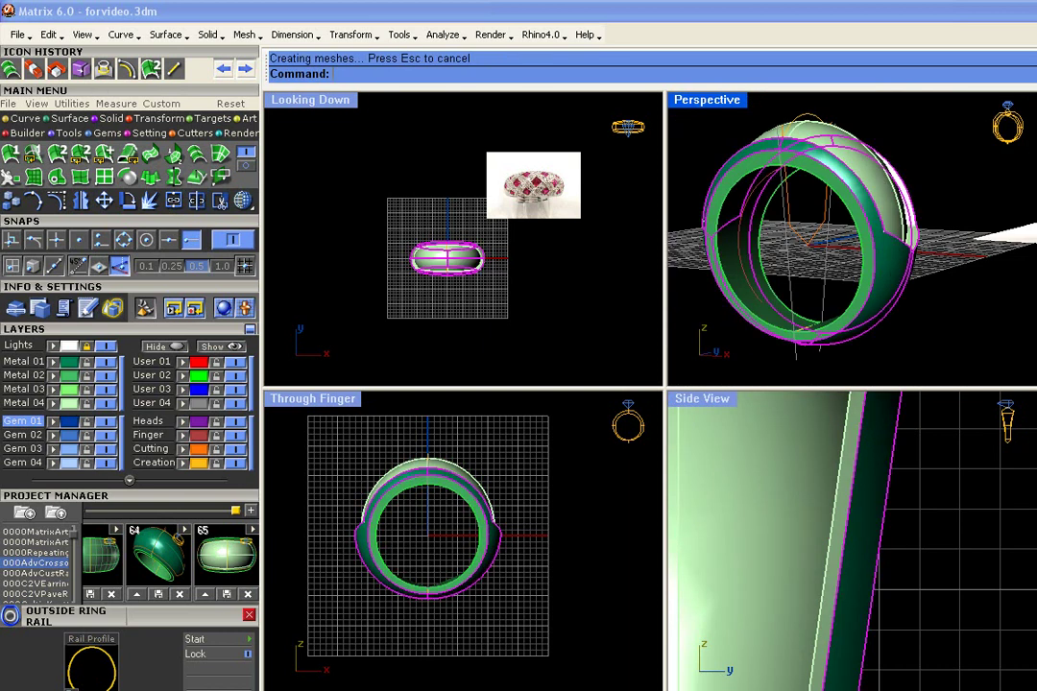
pyautogui.click(884, 285)
pyautogui.click(907, 327)
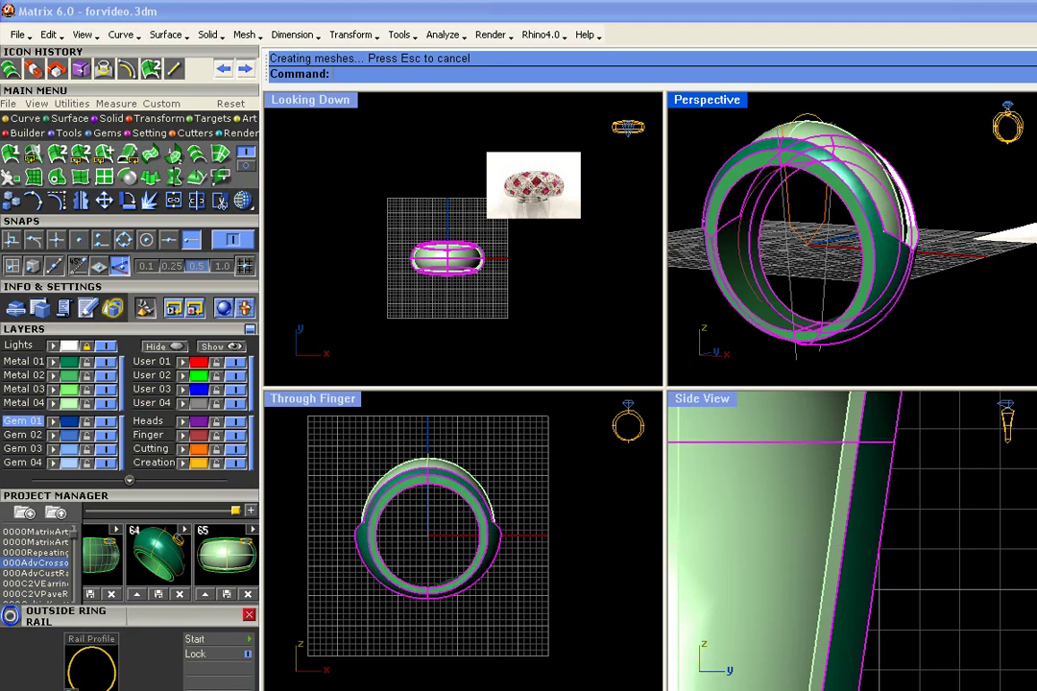
pyautogui.moveTo(907, 242); pyautogui.dragTo(850, 101, button='right')
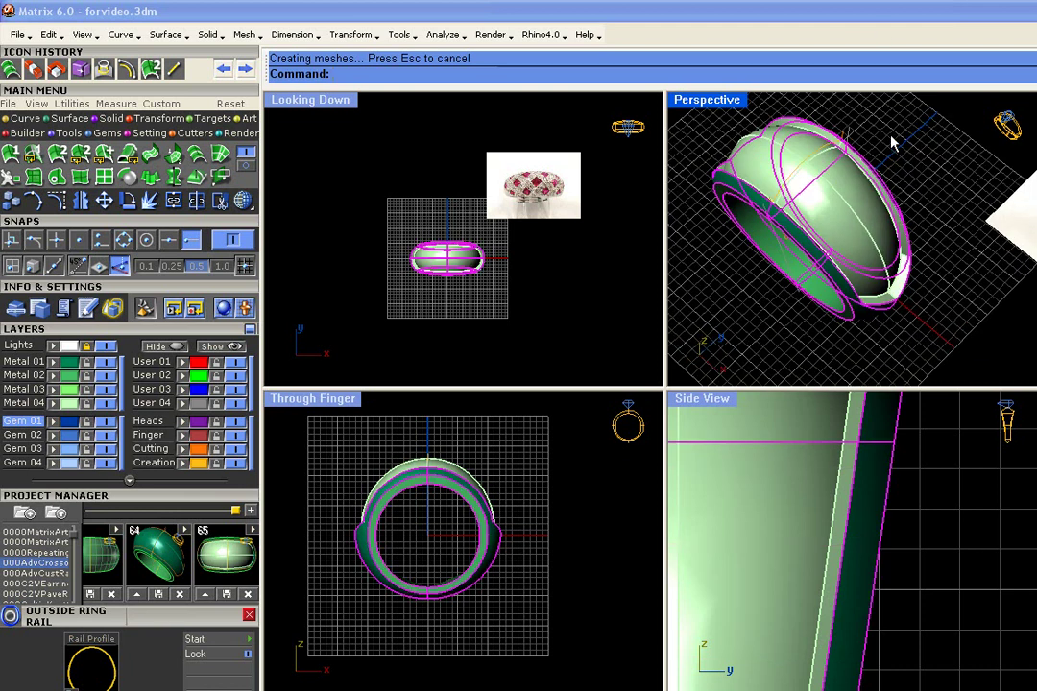
pyautogui.keyDown('shift'); pyautogui.click(858, 197); pyautogui.keyUp('shift')
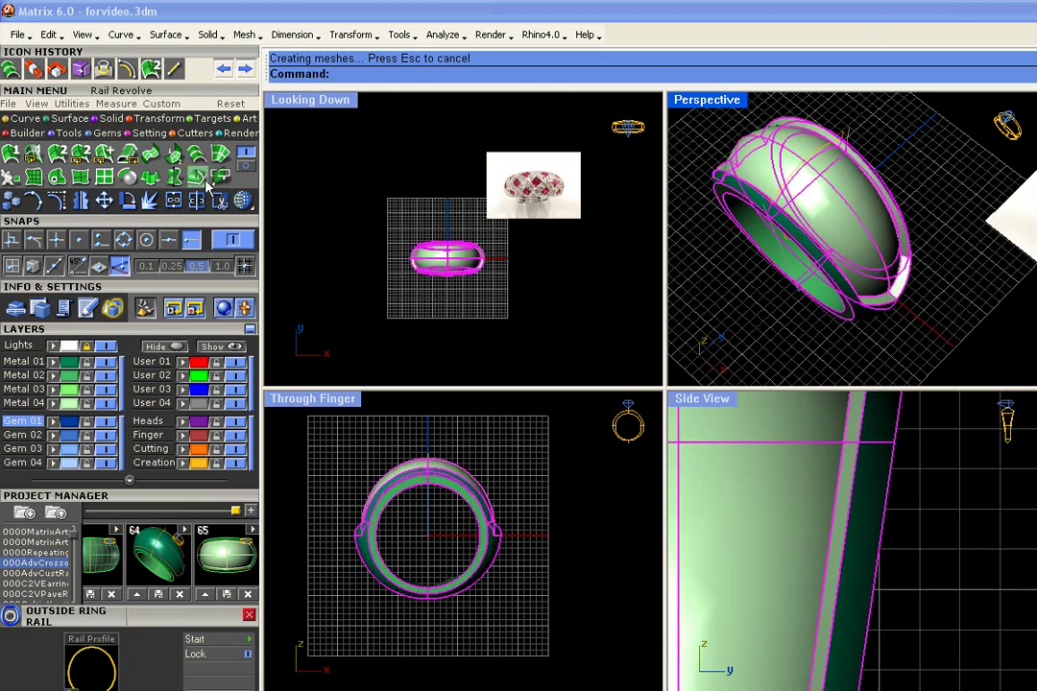
pyautogui.click(174, 200)
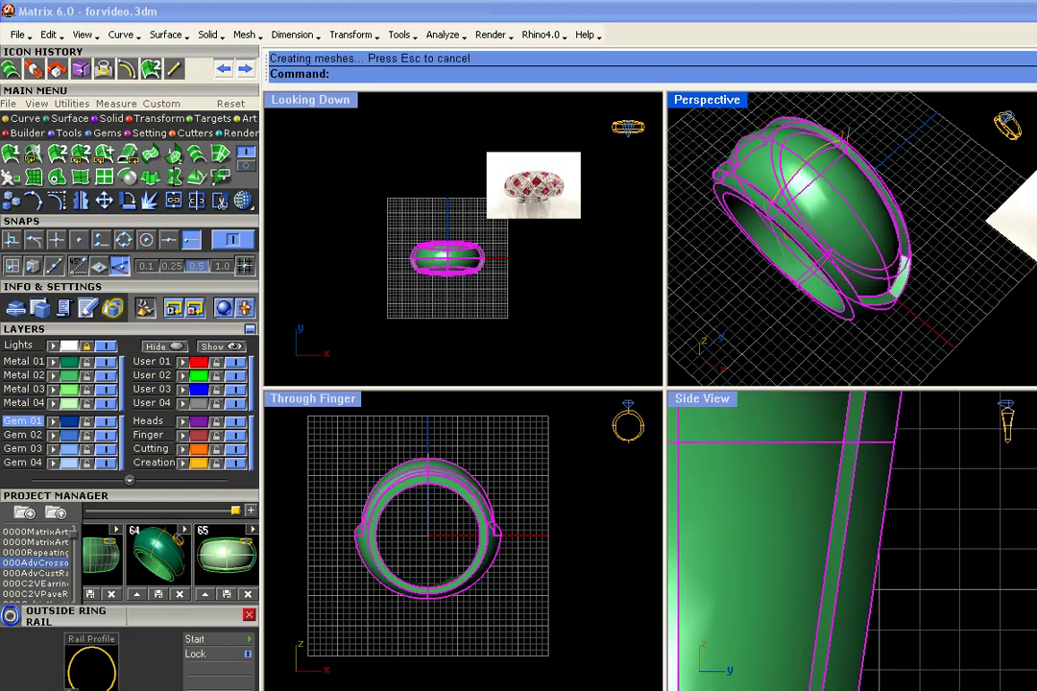
pyautogui.click(31, 267)
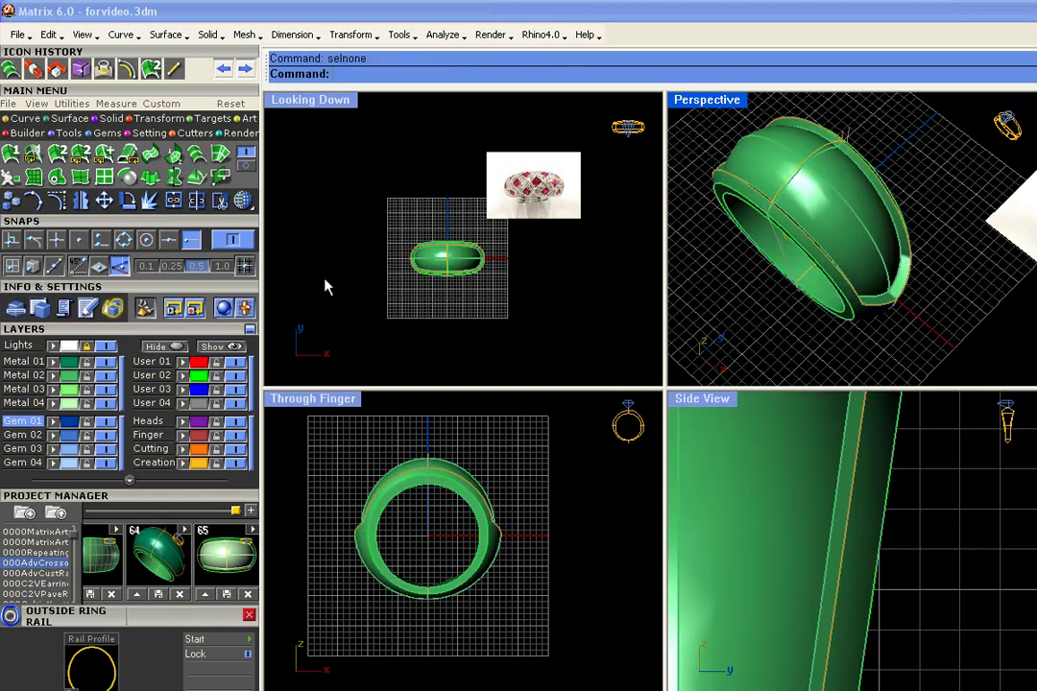
pyautogui.press('Return')
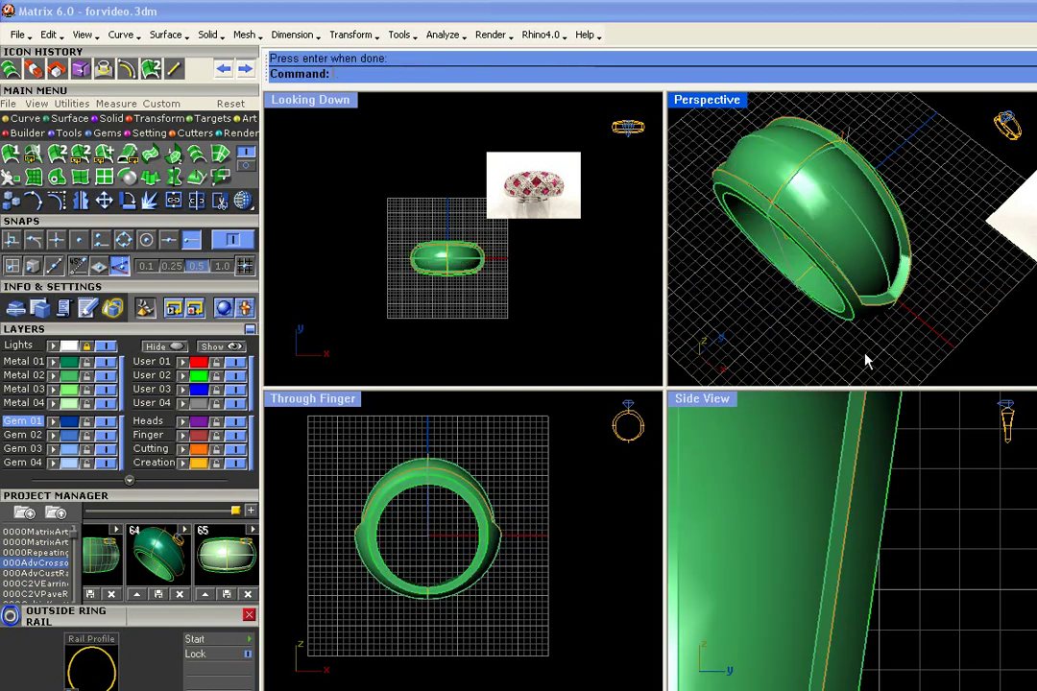
# - Select the joined ring with all its curves and save it as a new version in the 000AdvCrossoverRing project
pyautogui.moveTo(868, 359); pyautogui.dragTo(845, 344, button='right')
pyautogui.moveTo(815, 273); pyautogui.dragTo(858, 232, button='right')
pyautogui.moveTo(634, 326); pyautogui.dragTo(288, 107)
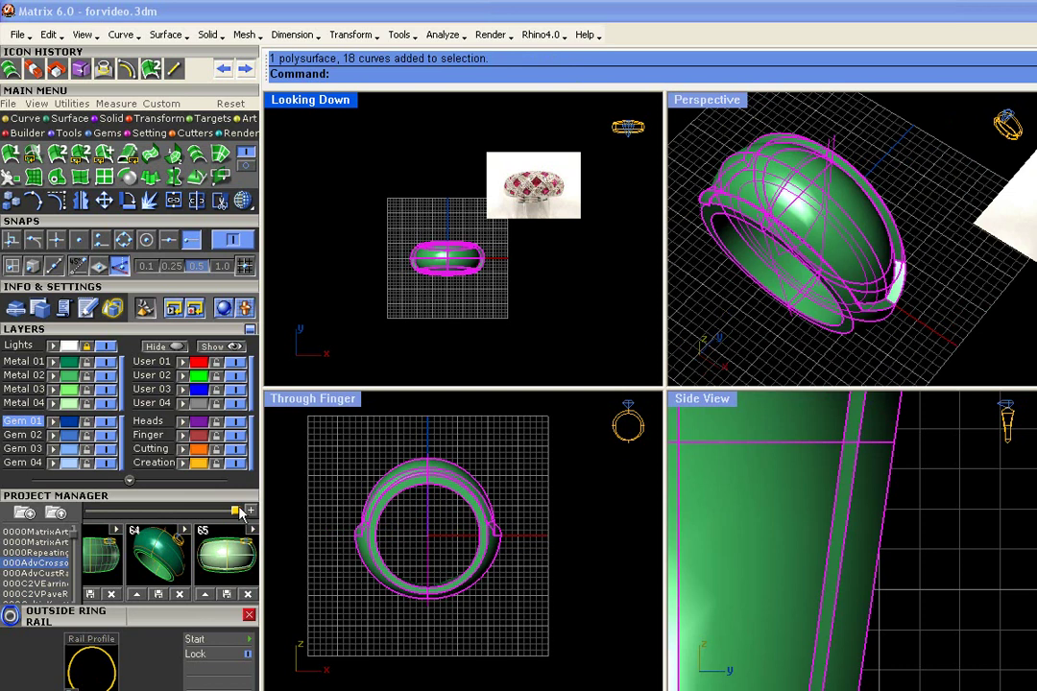
pyautogui.click(205, 594)
pyautogui.moveTo(727, 320); pyautogui.dragTo(841, 222, button='right')
pyautogui.scroll(-3, 838, 192)
pyautogui.scroll(8, 841, 223)
pyautogui.scroll(-8, 842, 223)
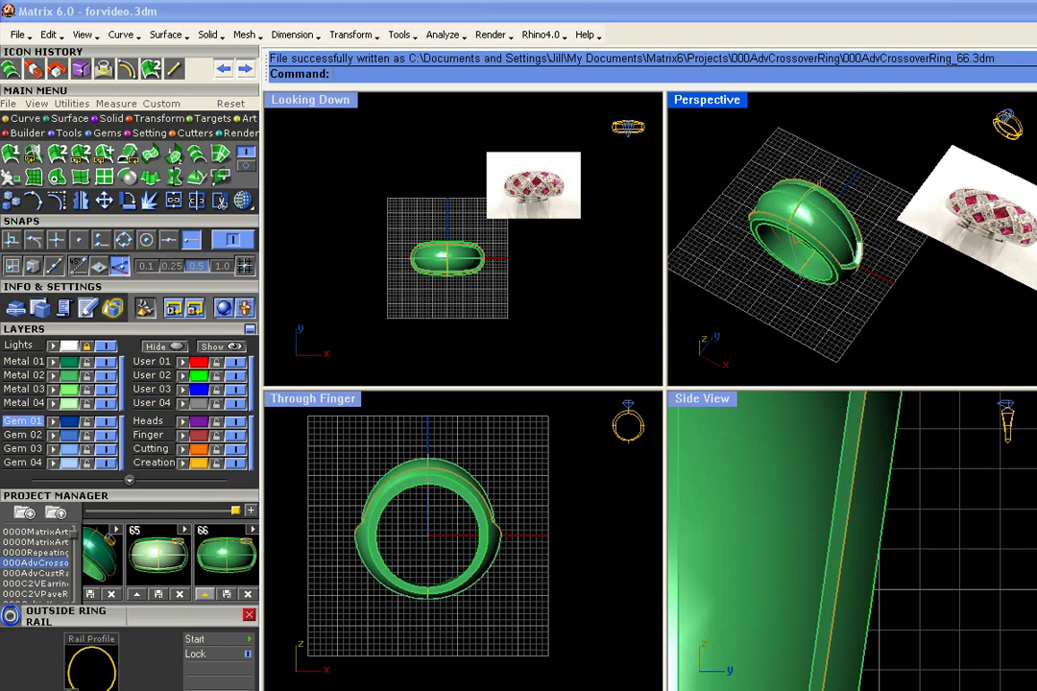